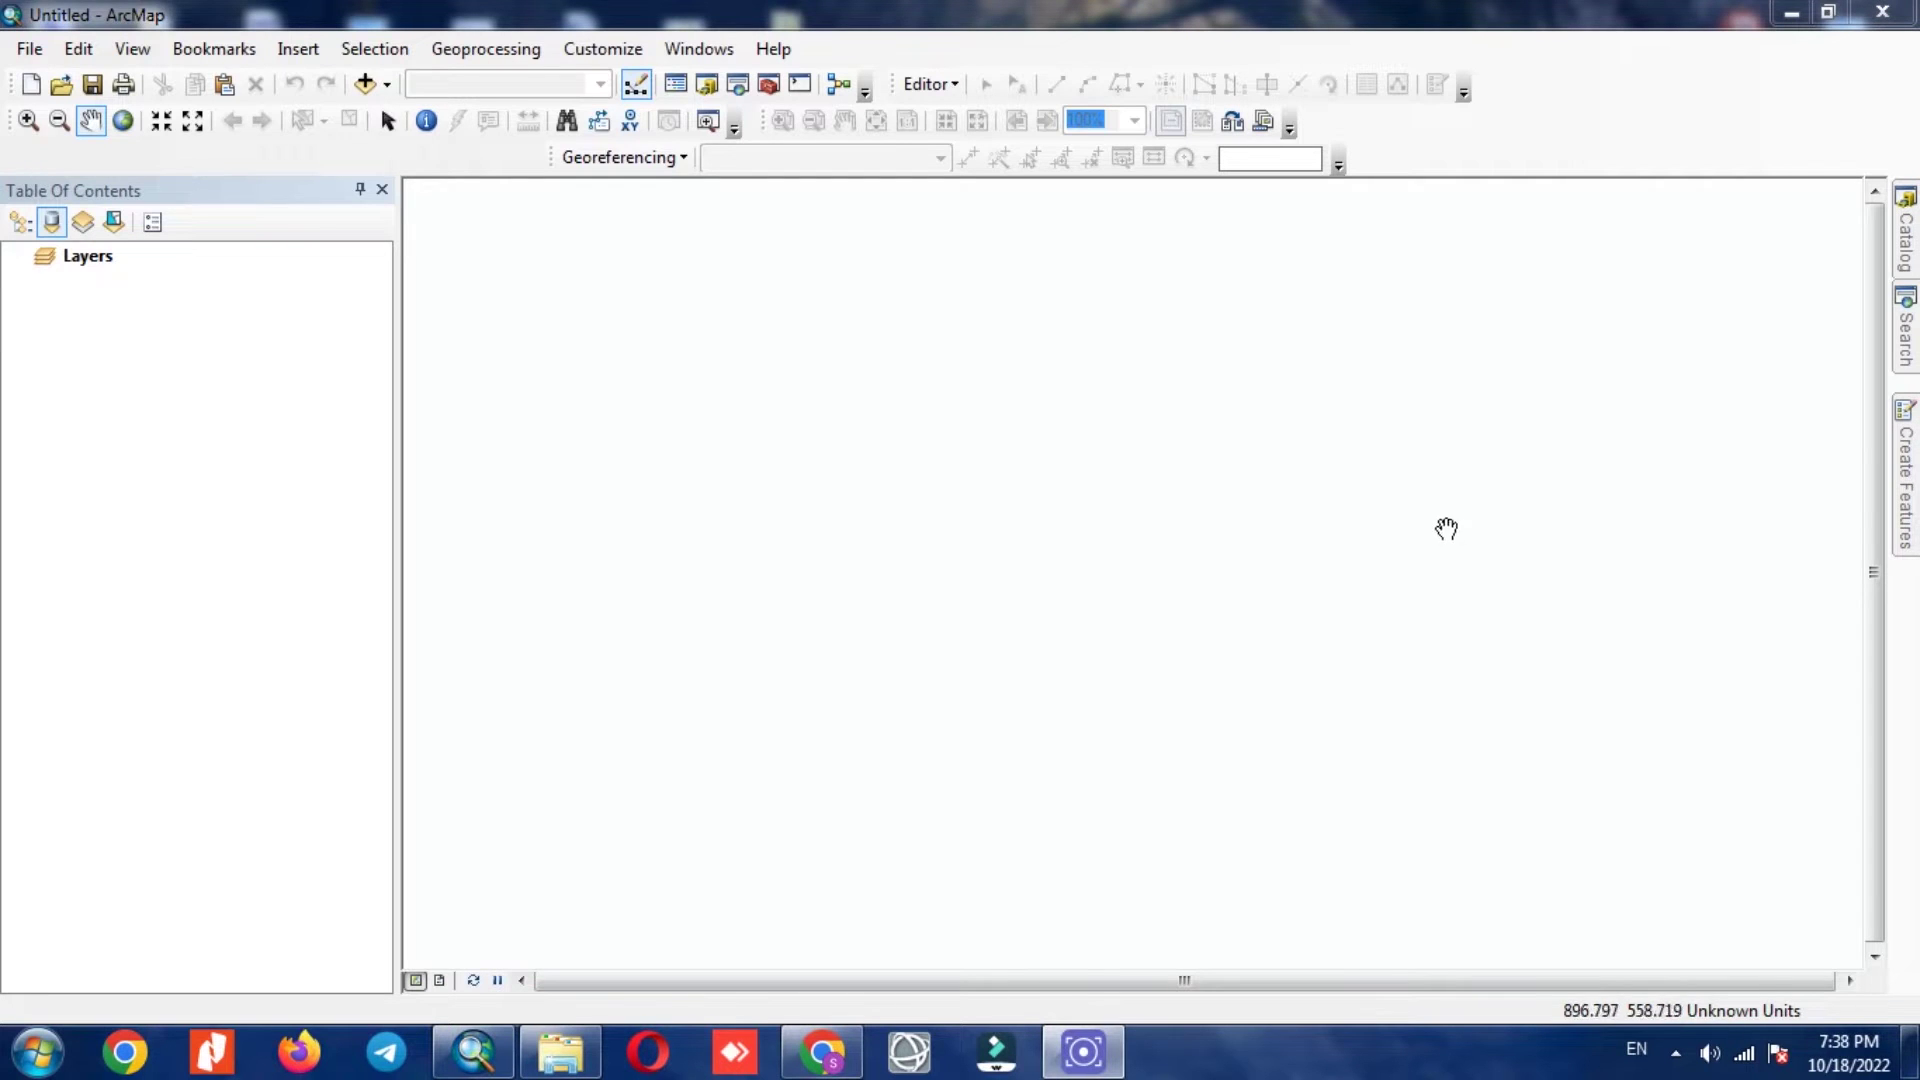
- Add the kordestan_dem elevation raster from the Dem folder to the map
left_click(370, 90)
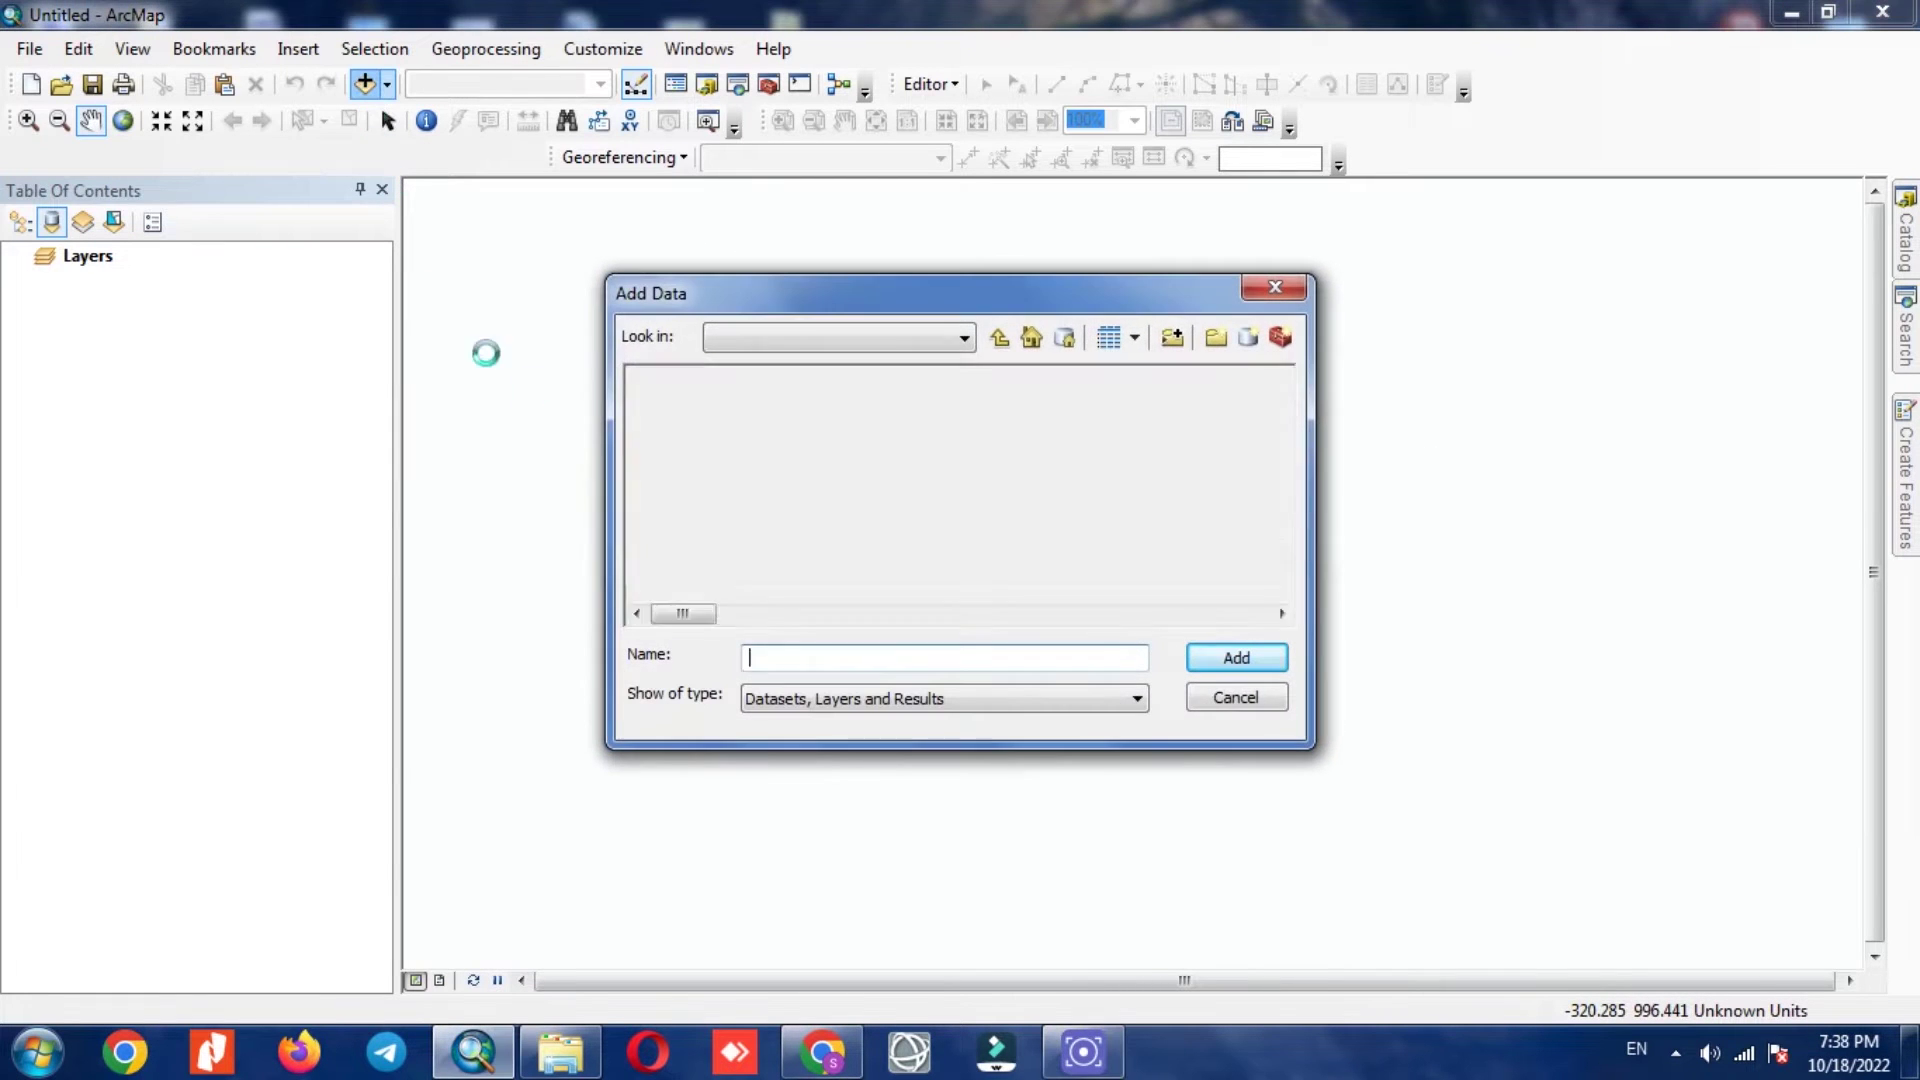
left_click(683, 402)
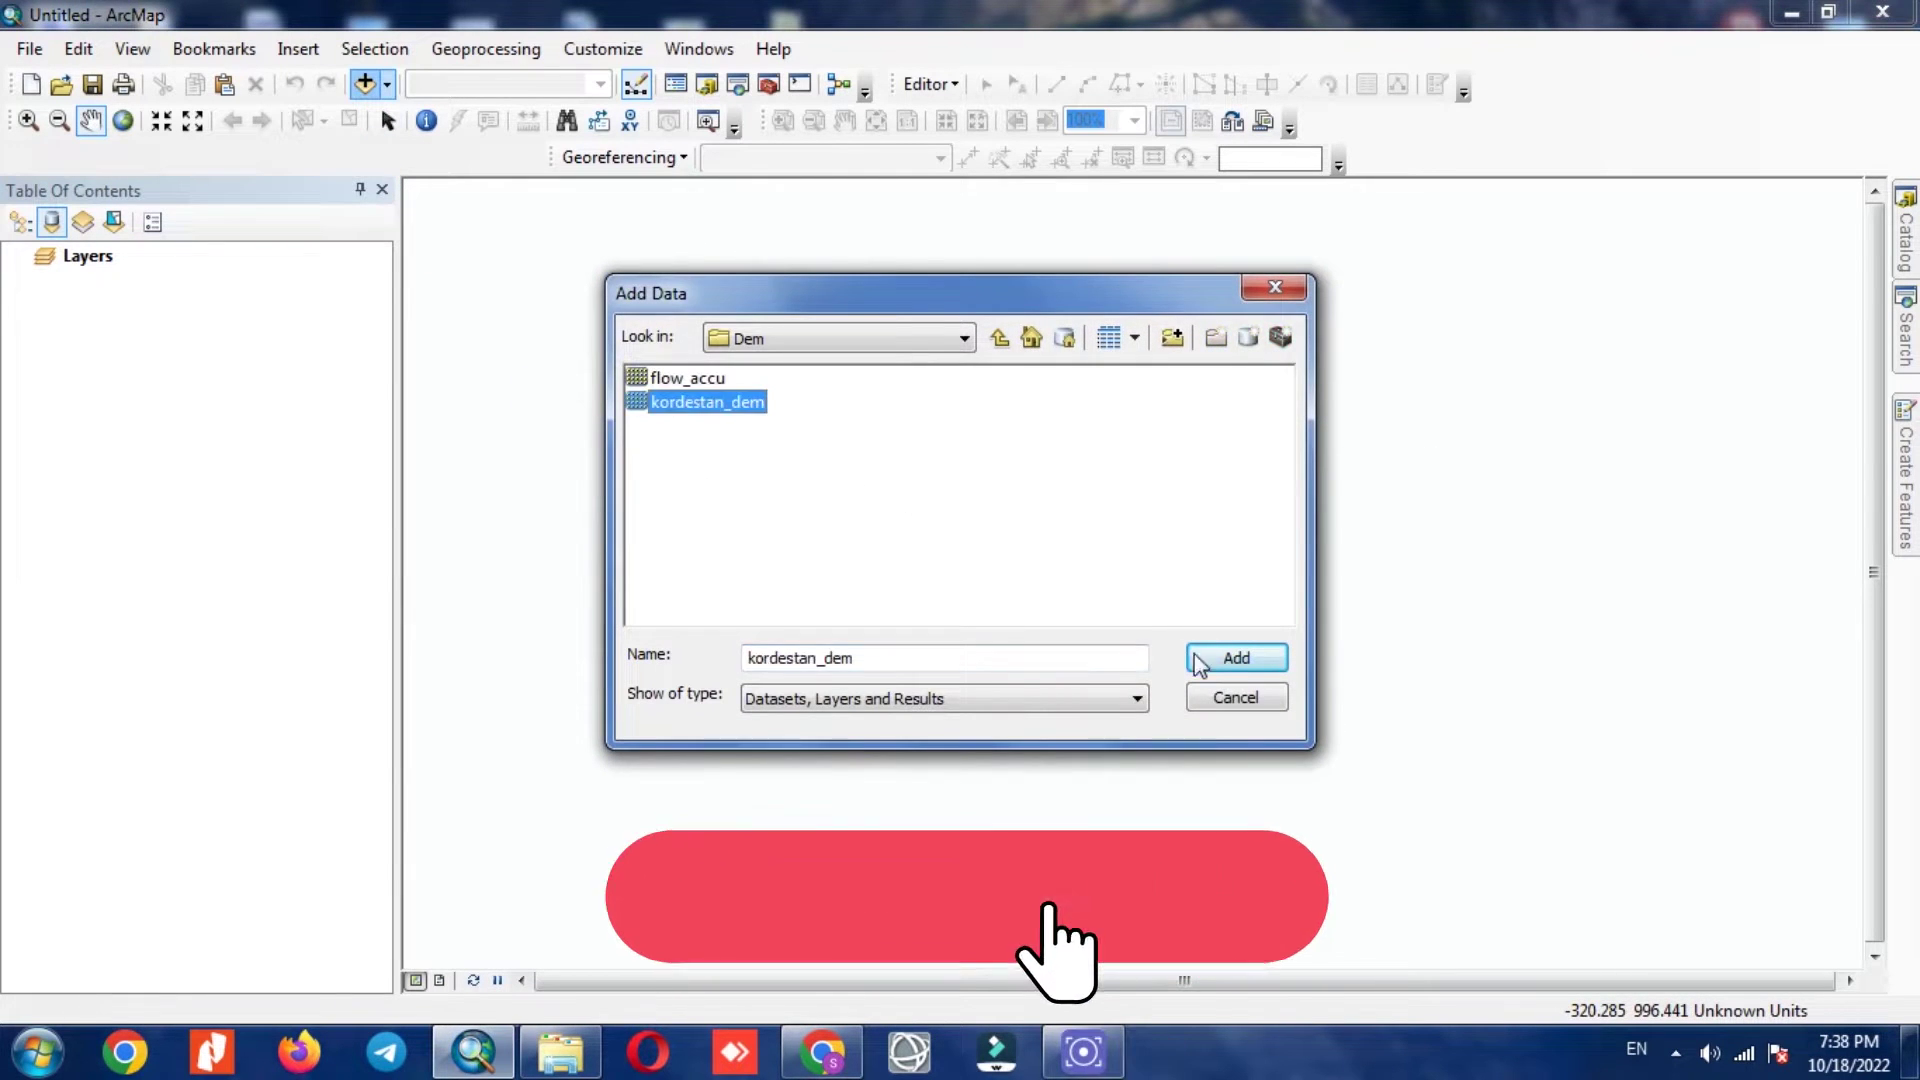
left_click(1233, 660)
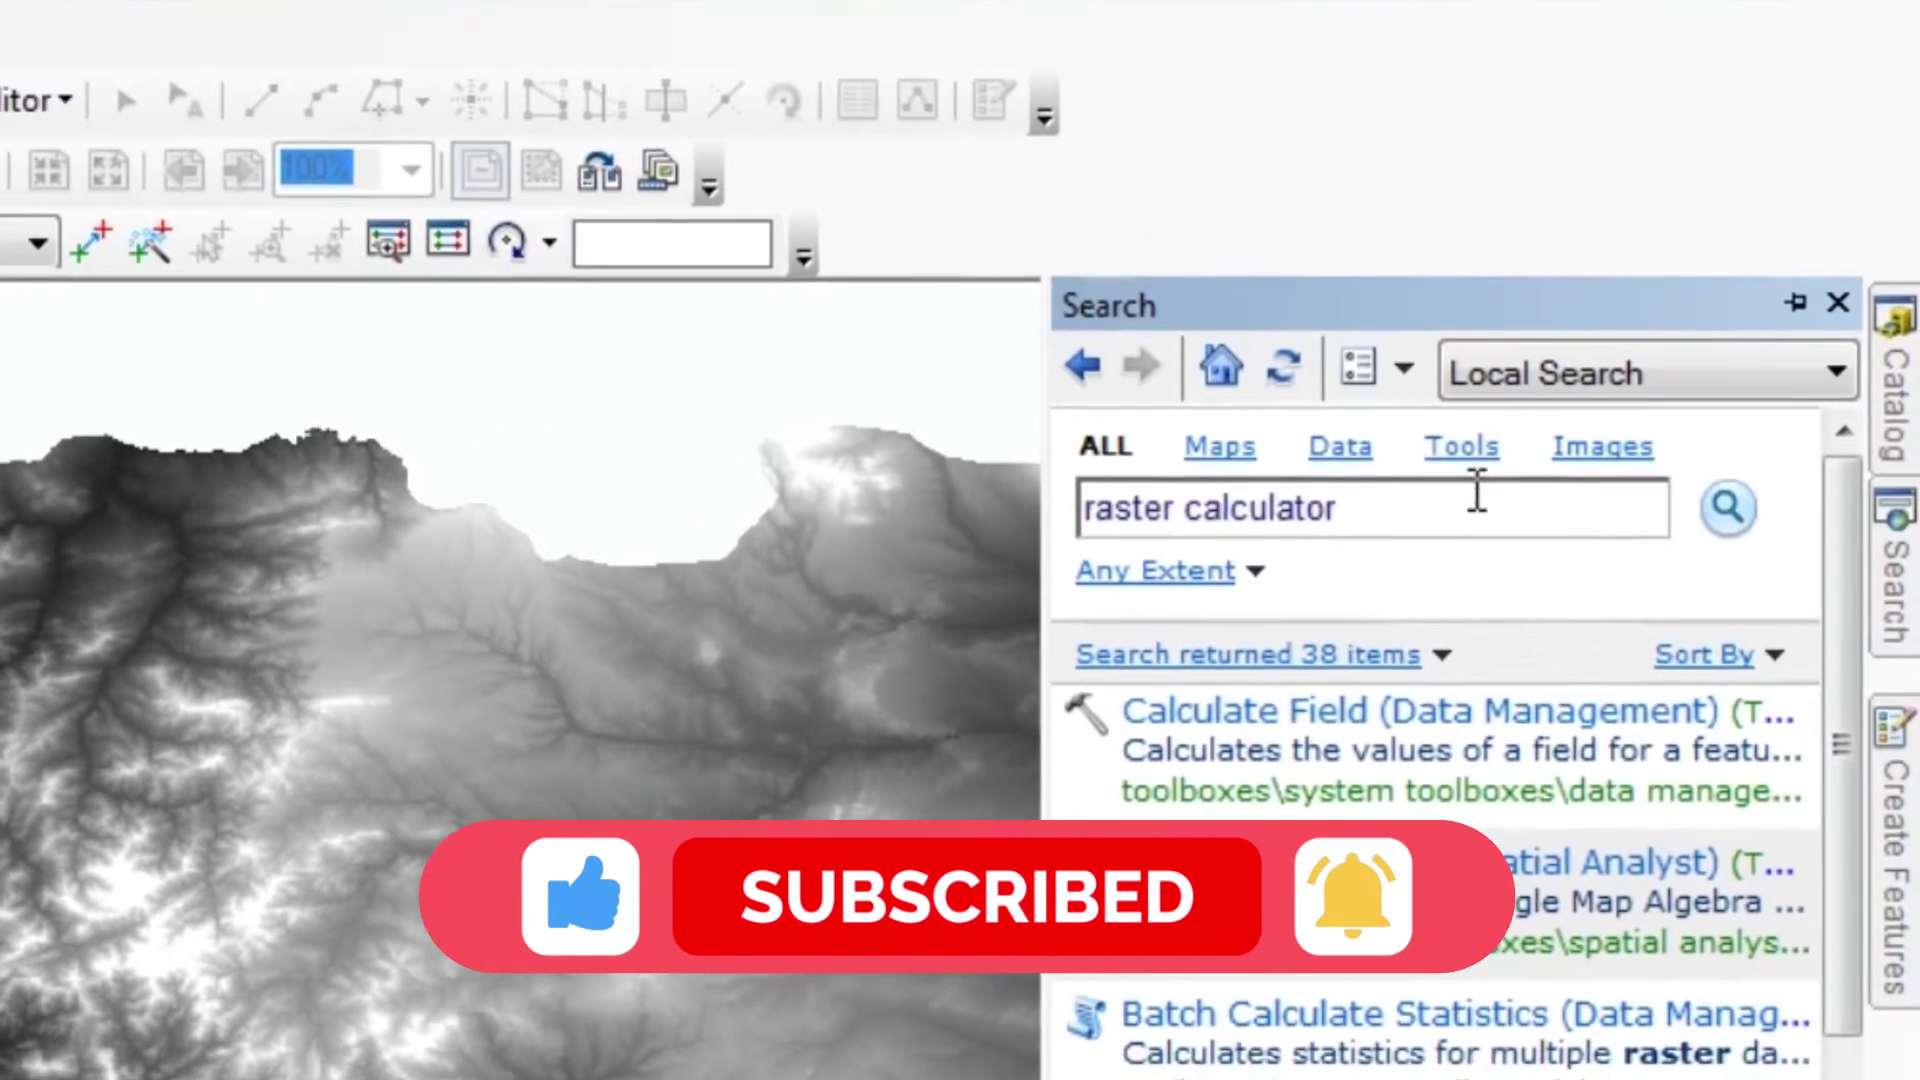
- Run the Spatial Analyst Slope tool on kordestan_dem to produce Slope_kordes3
left_click_drag(1470, 495, 1088, 490)
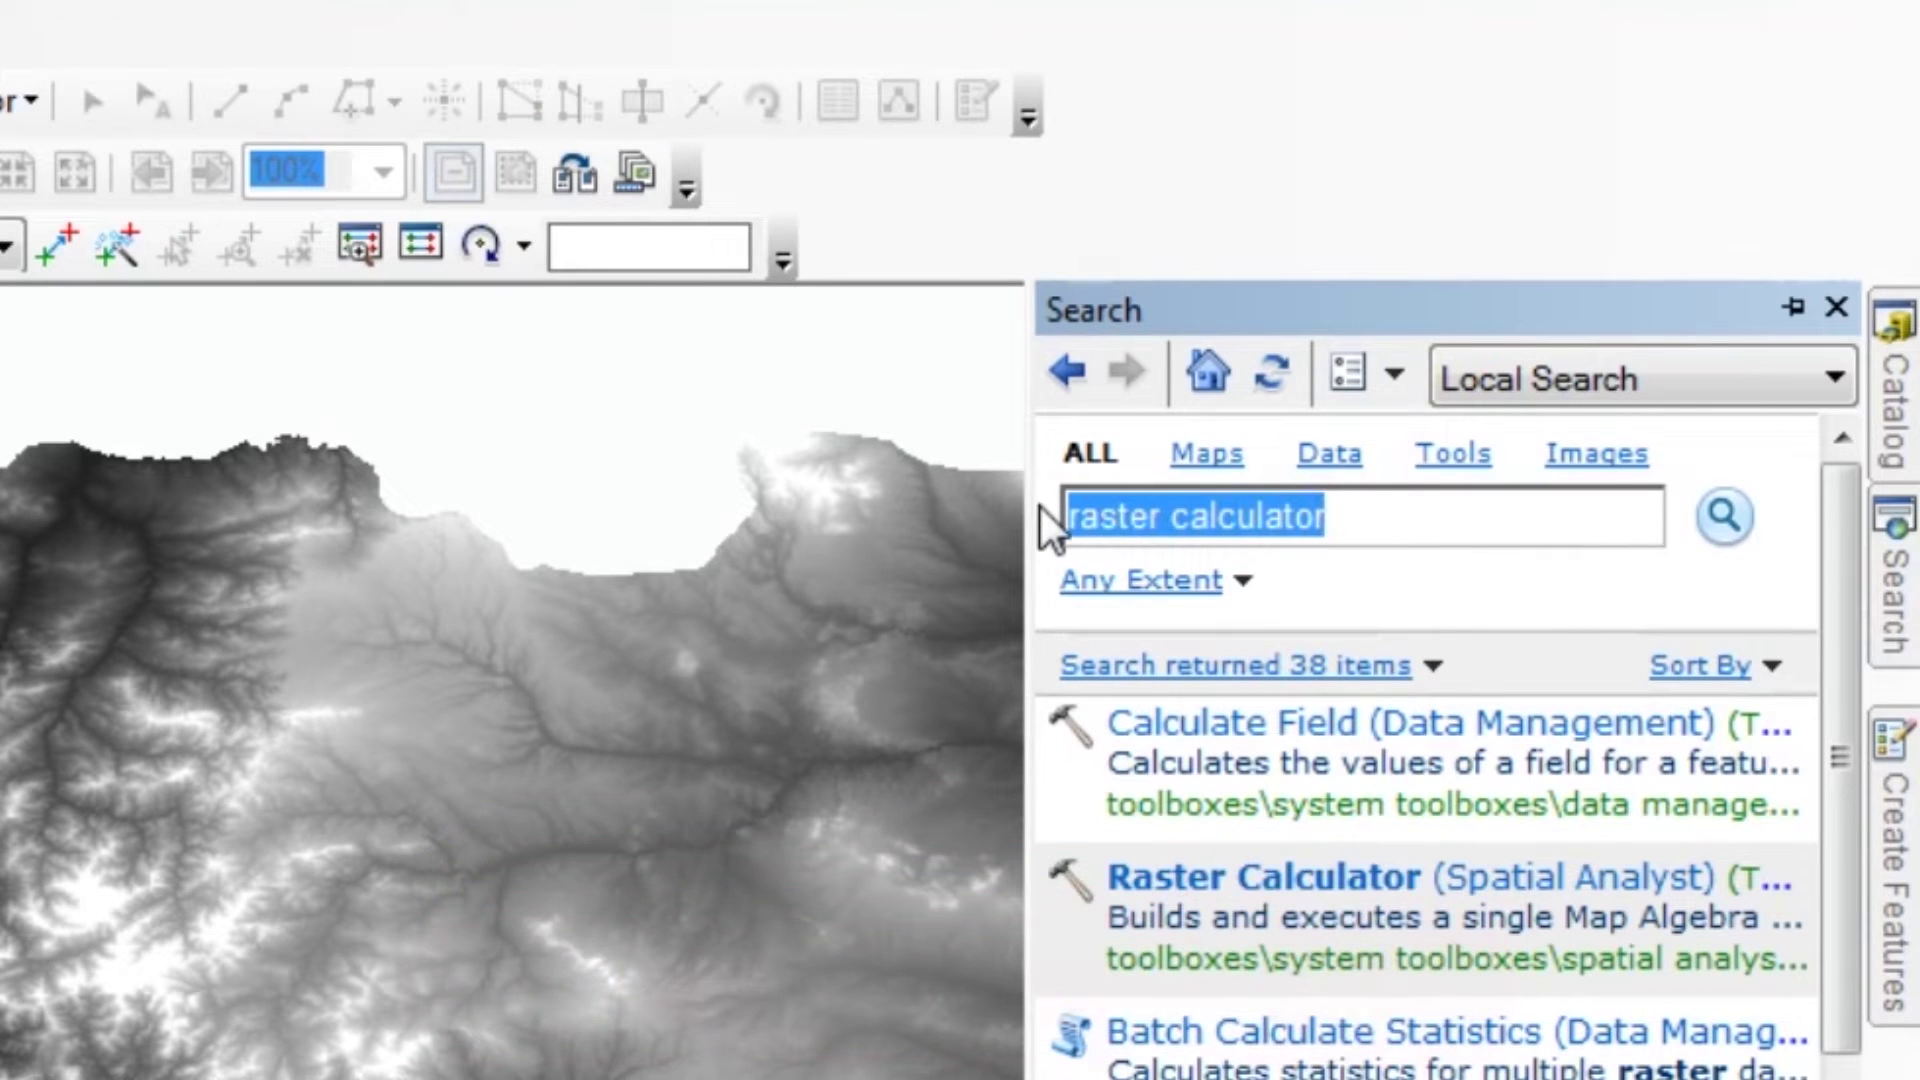
type("slope")
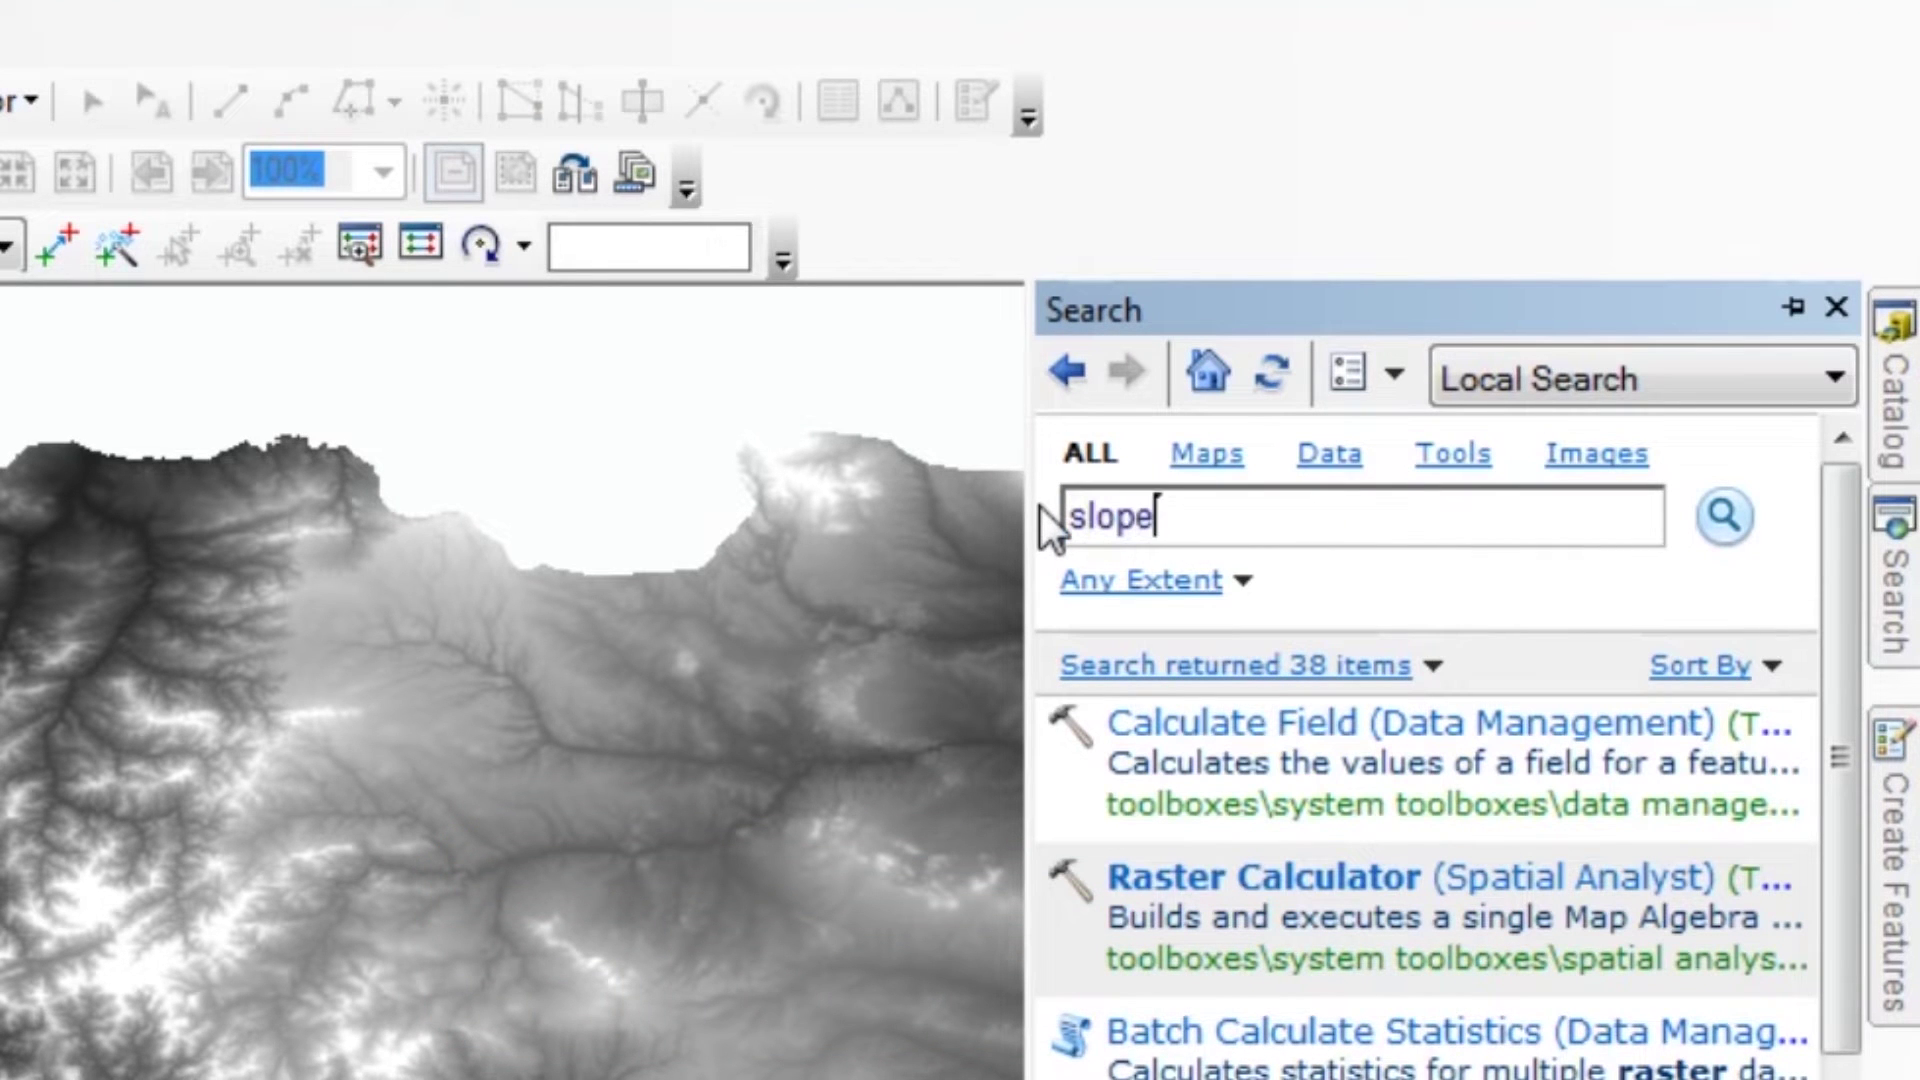
key("Return")
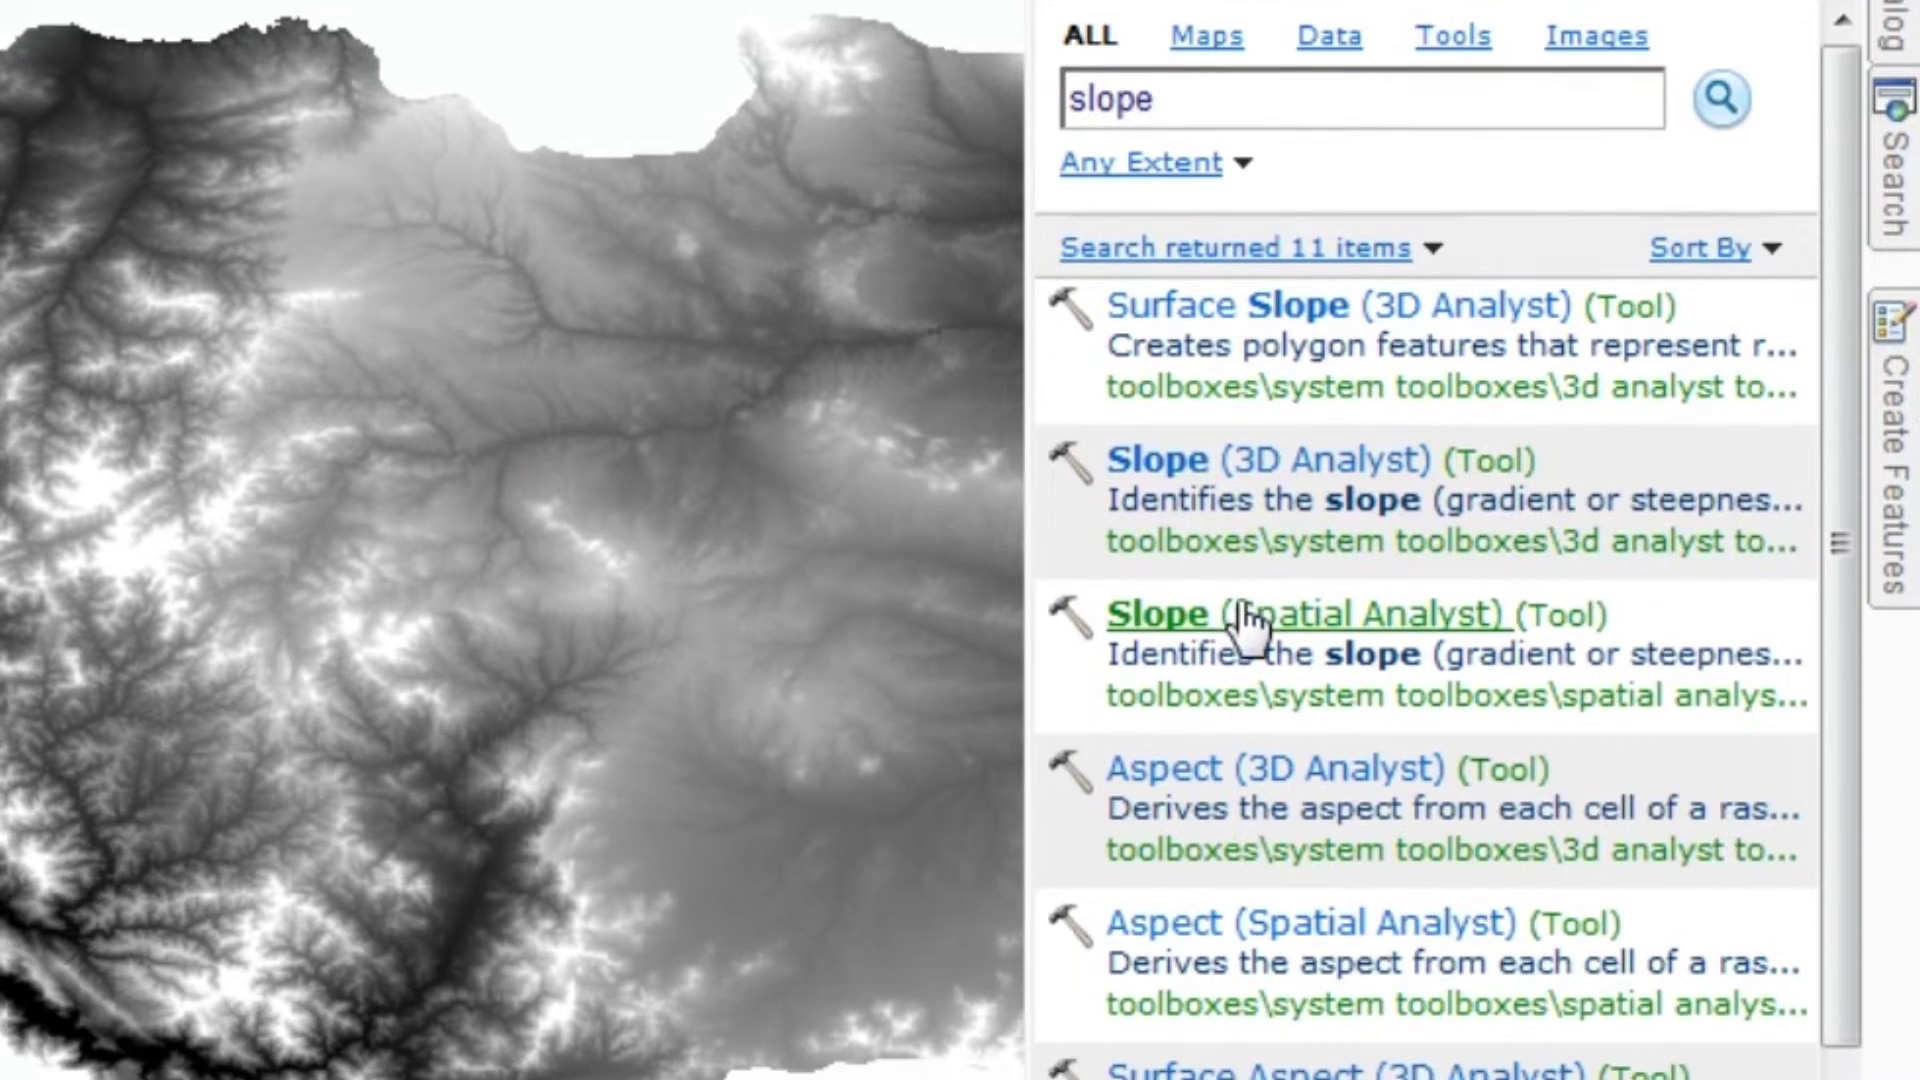
left_click(1243, 843)
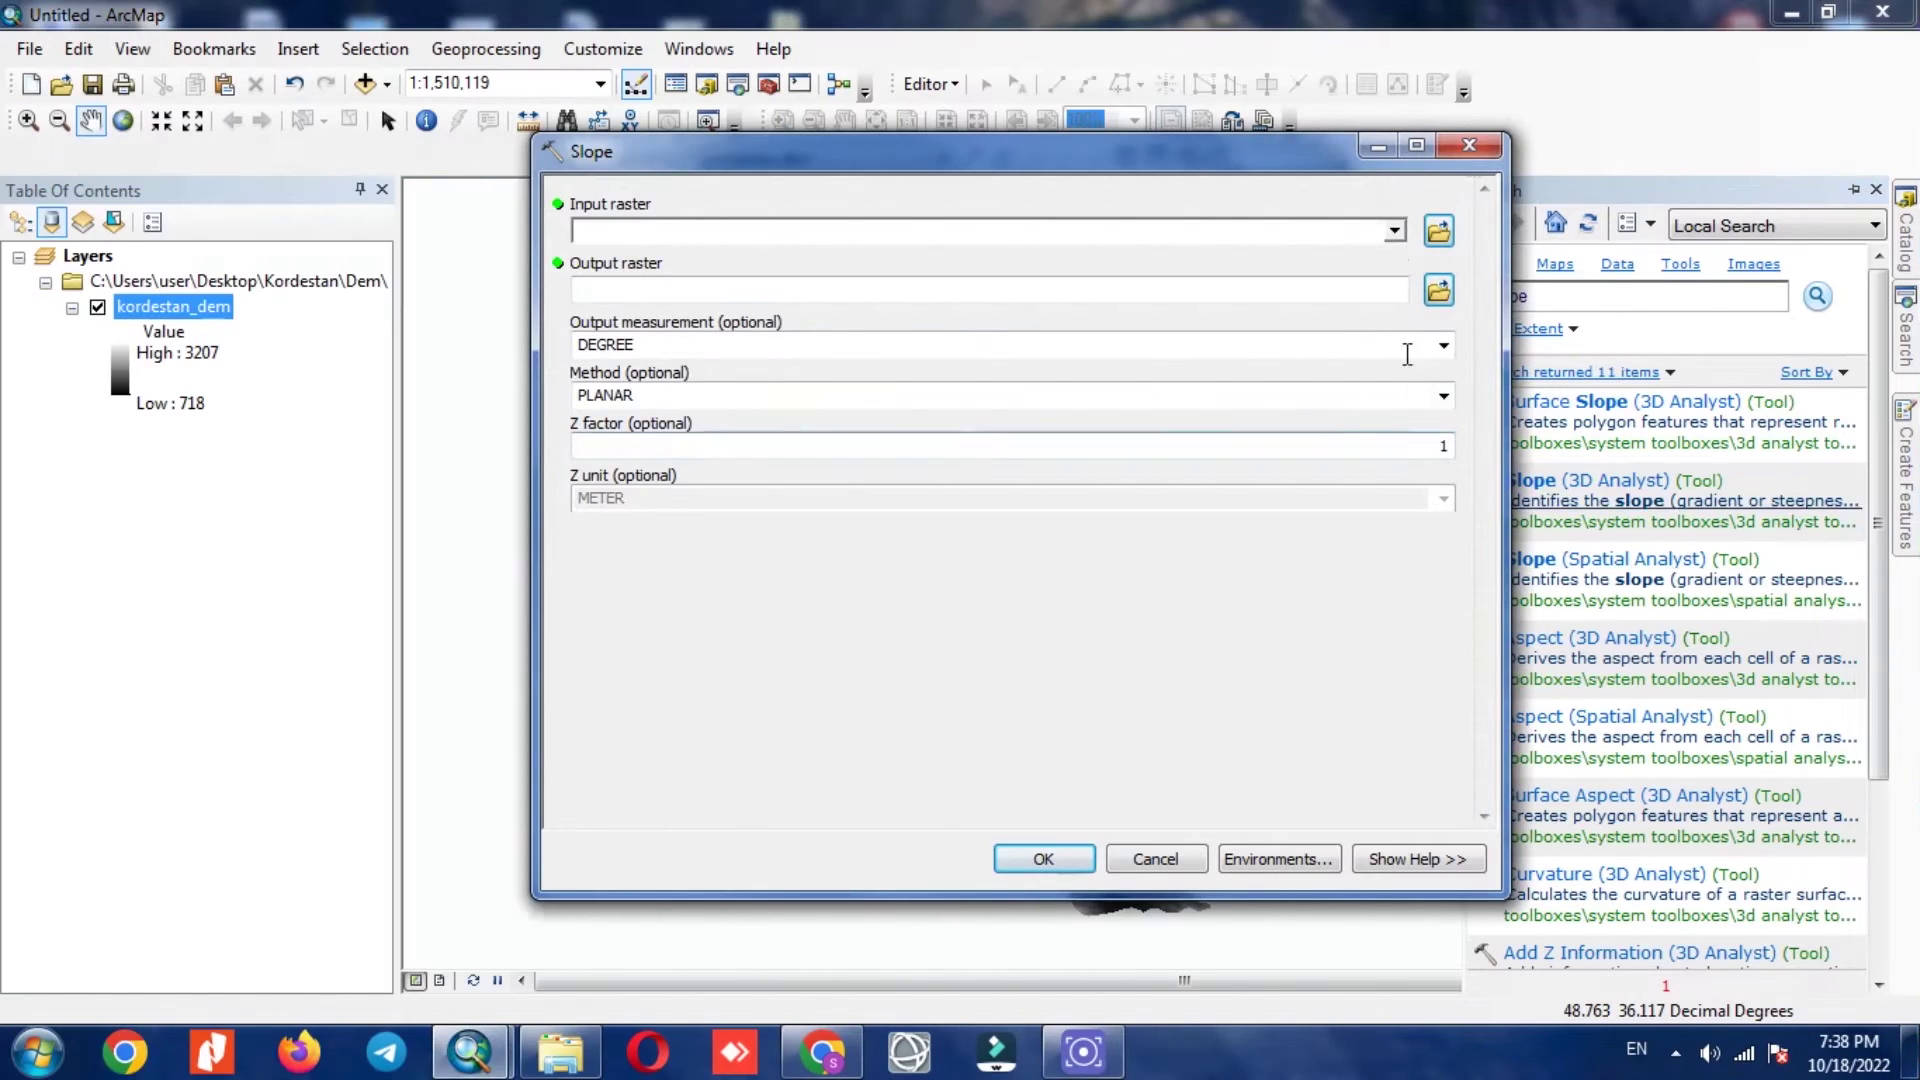
left_click(1394, 231)
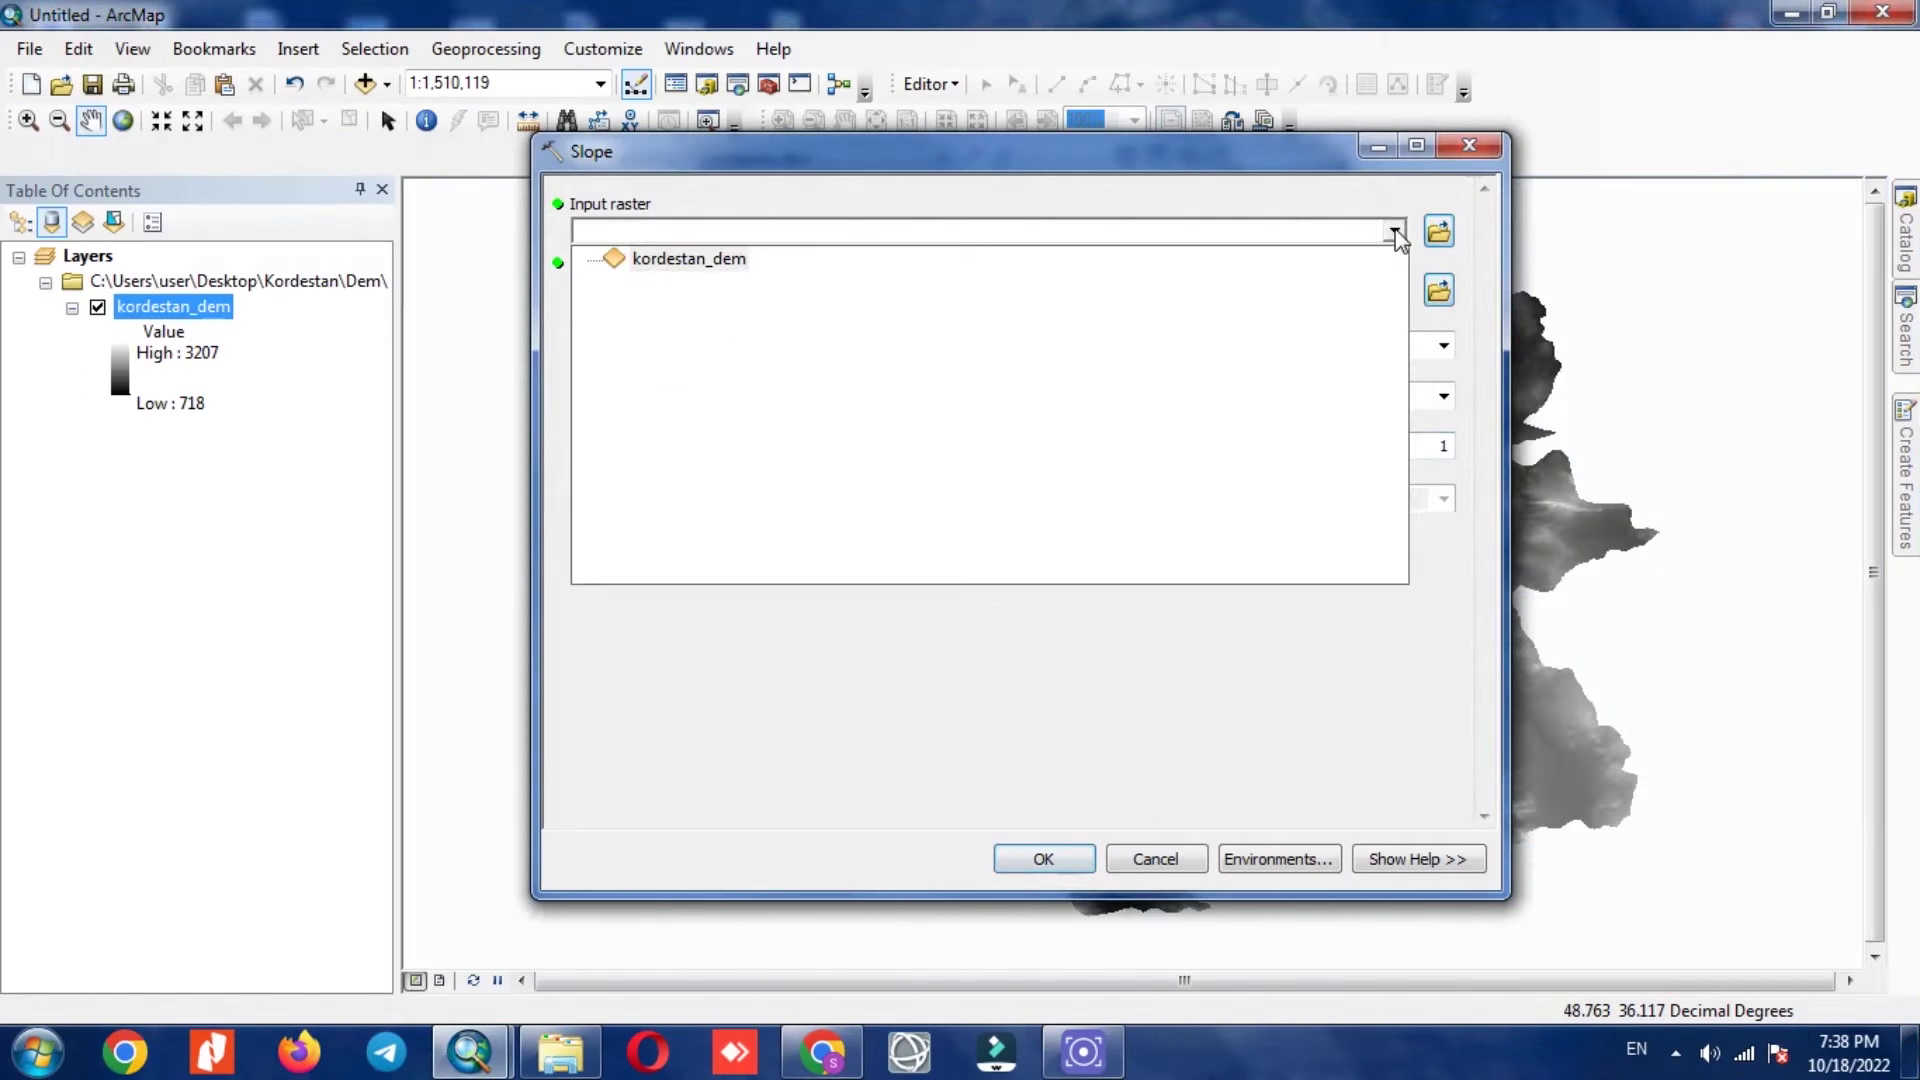
left_click(718, 261)
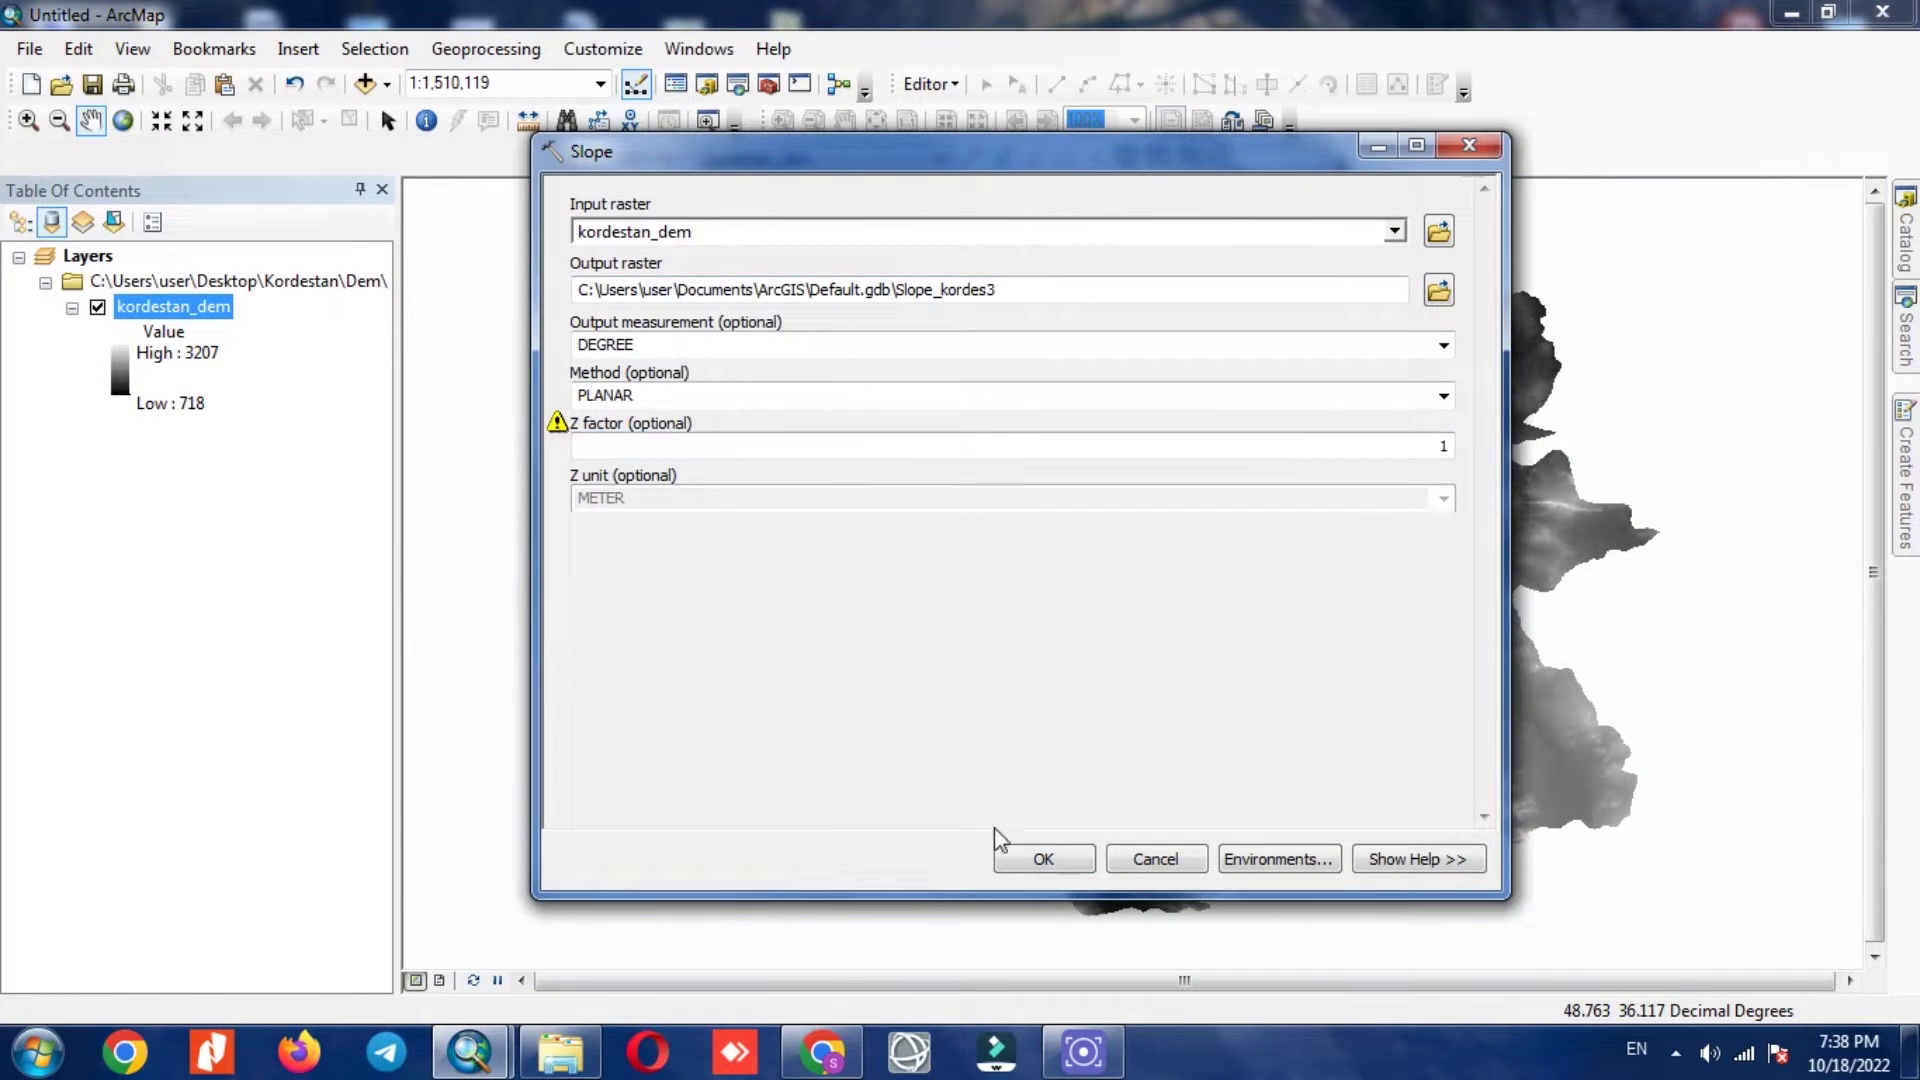
left_click(1043, 860)
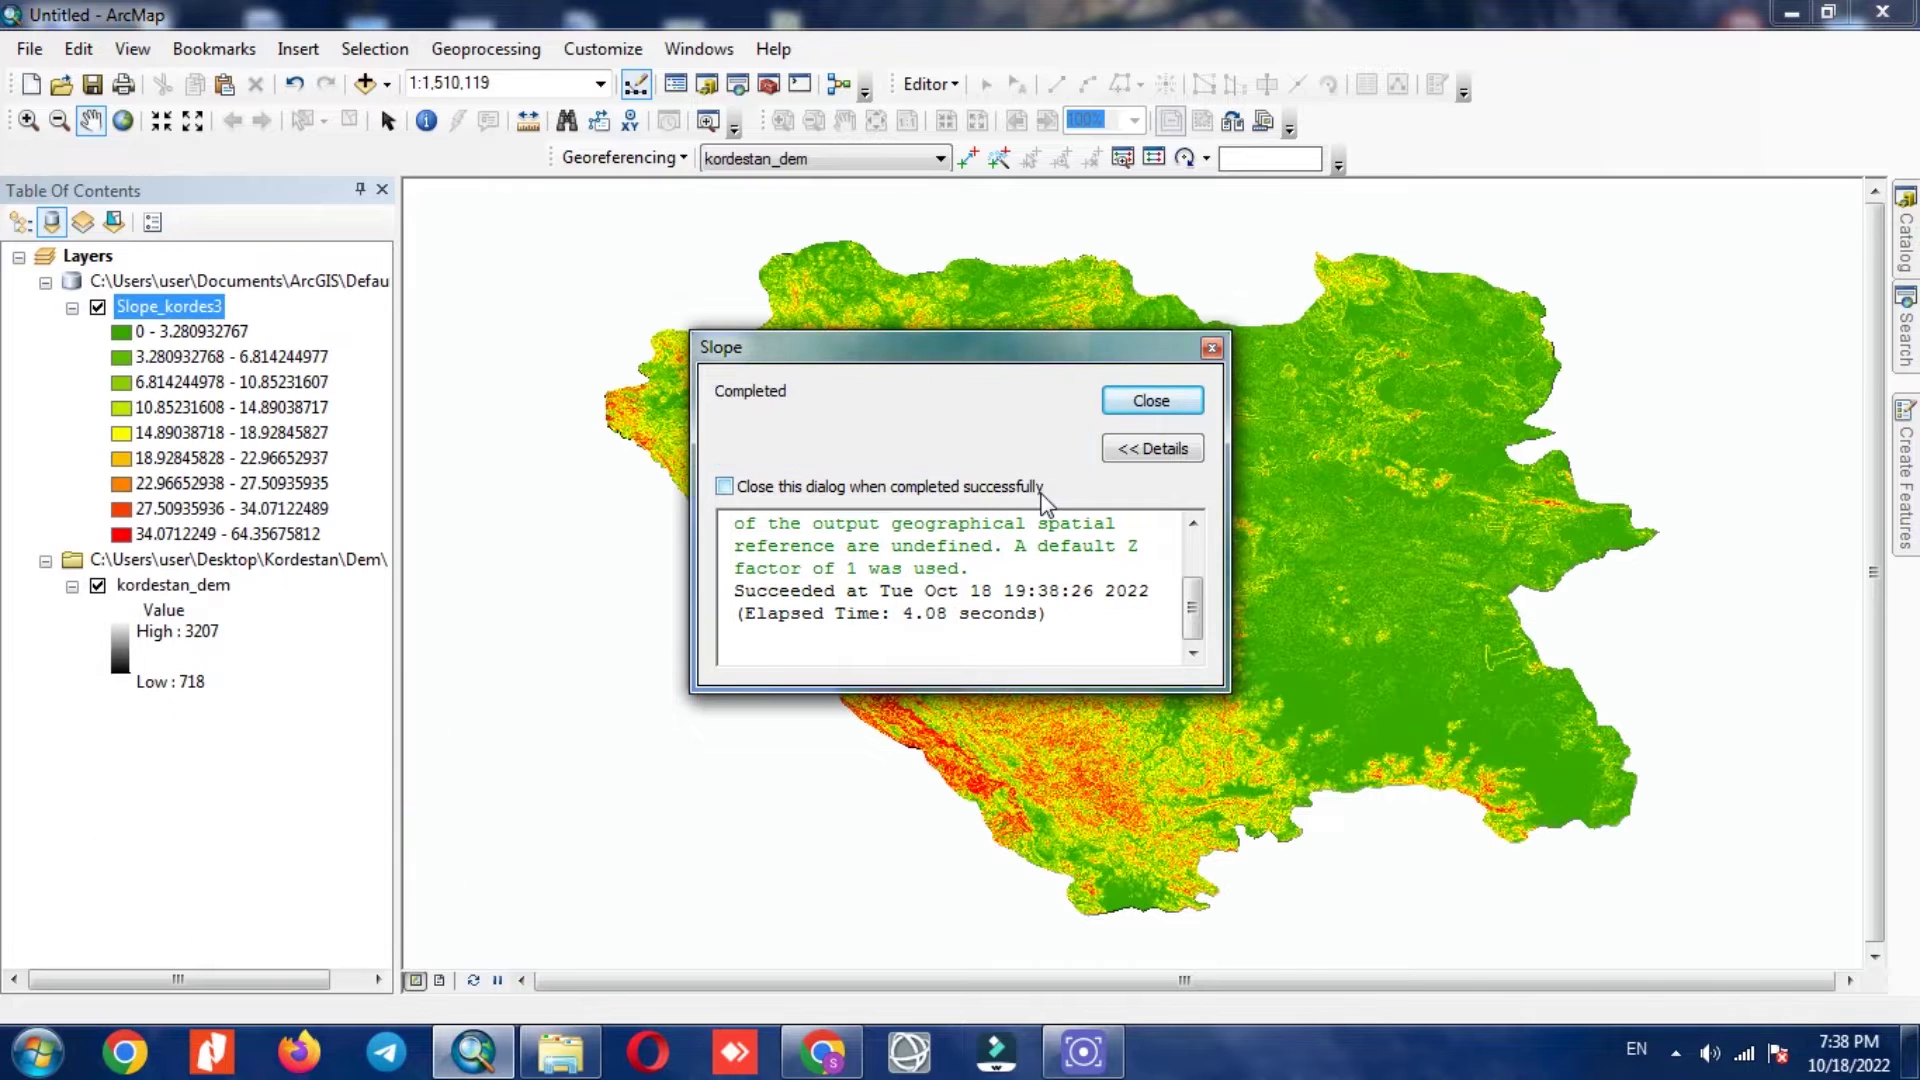
left_click(1211, 349)
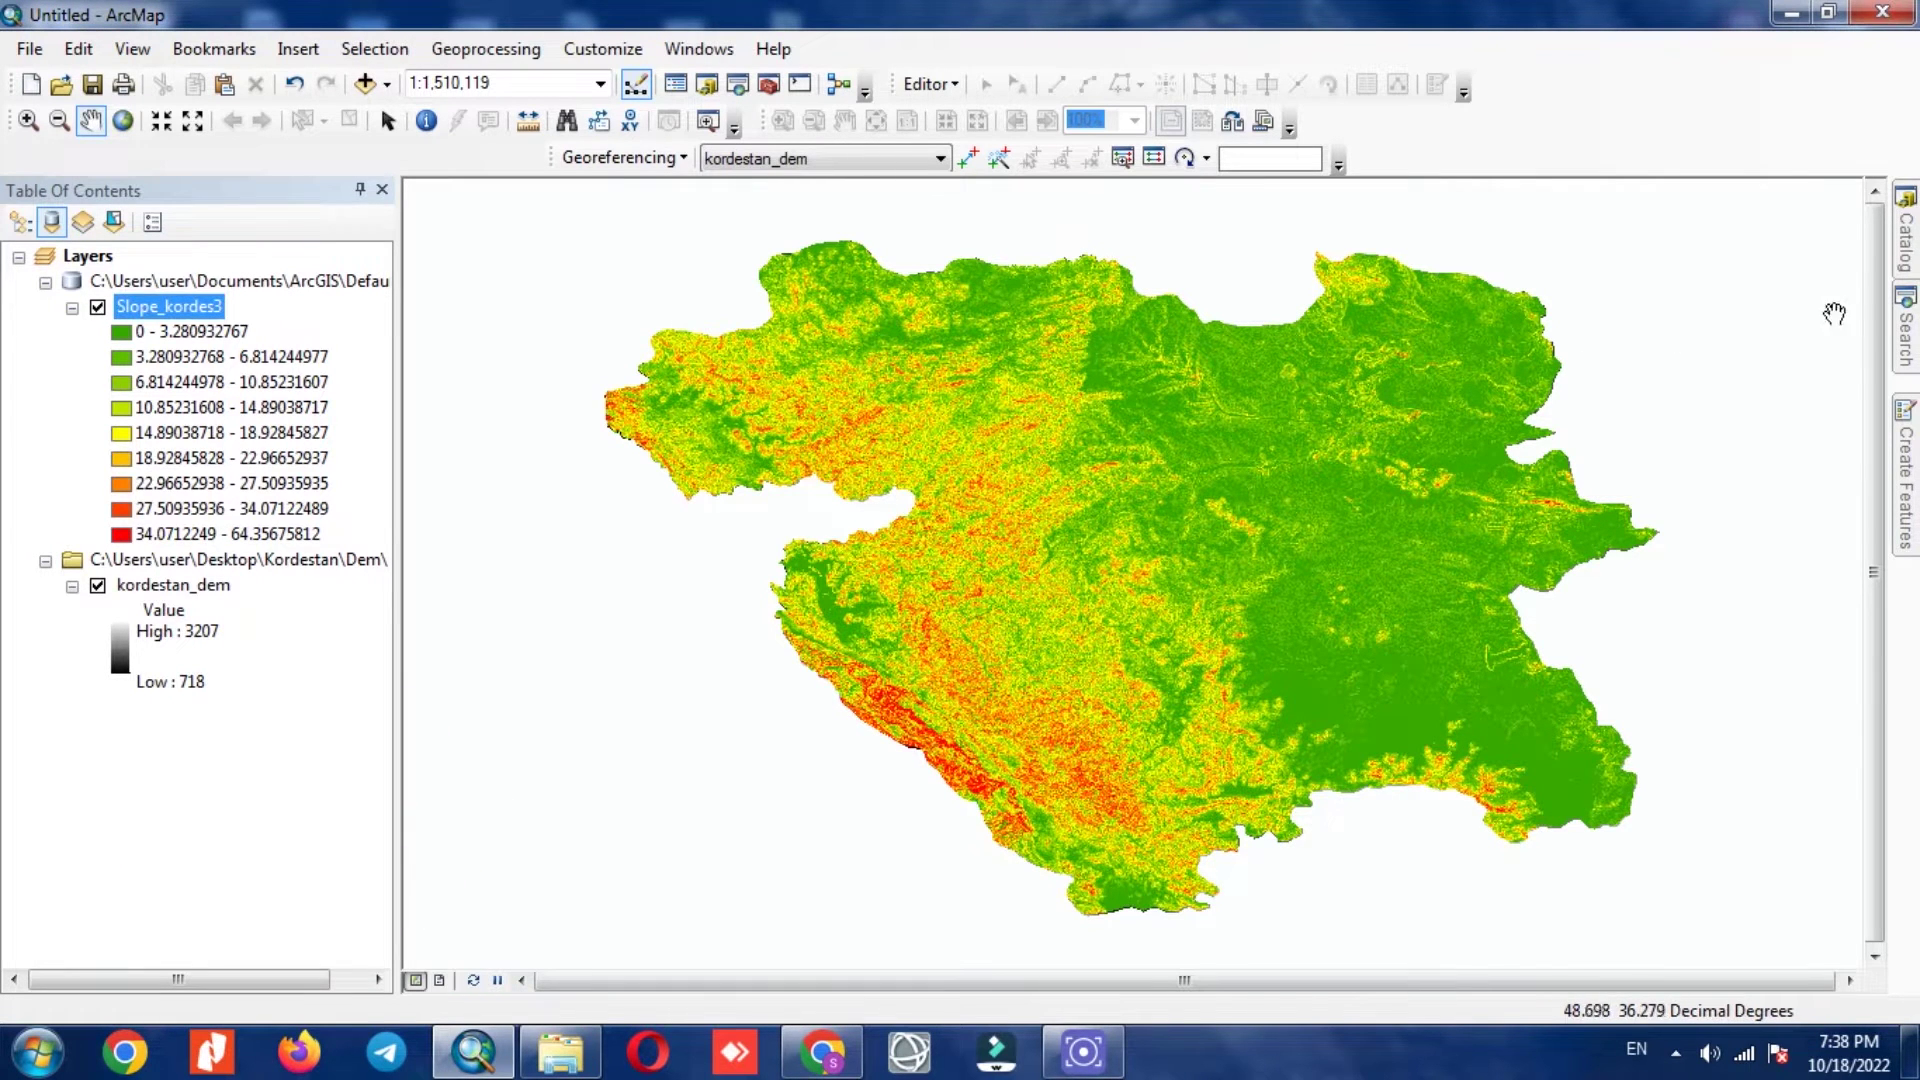
left_click(1905, 325)
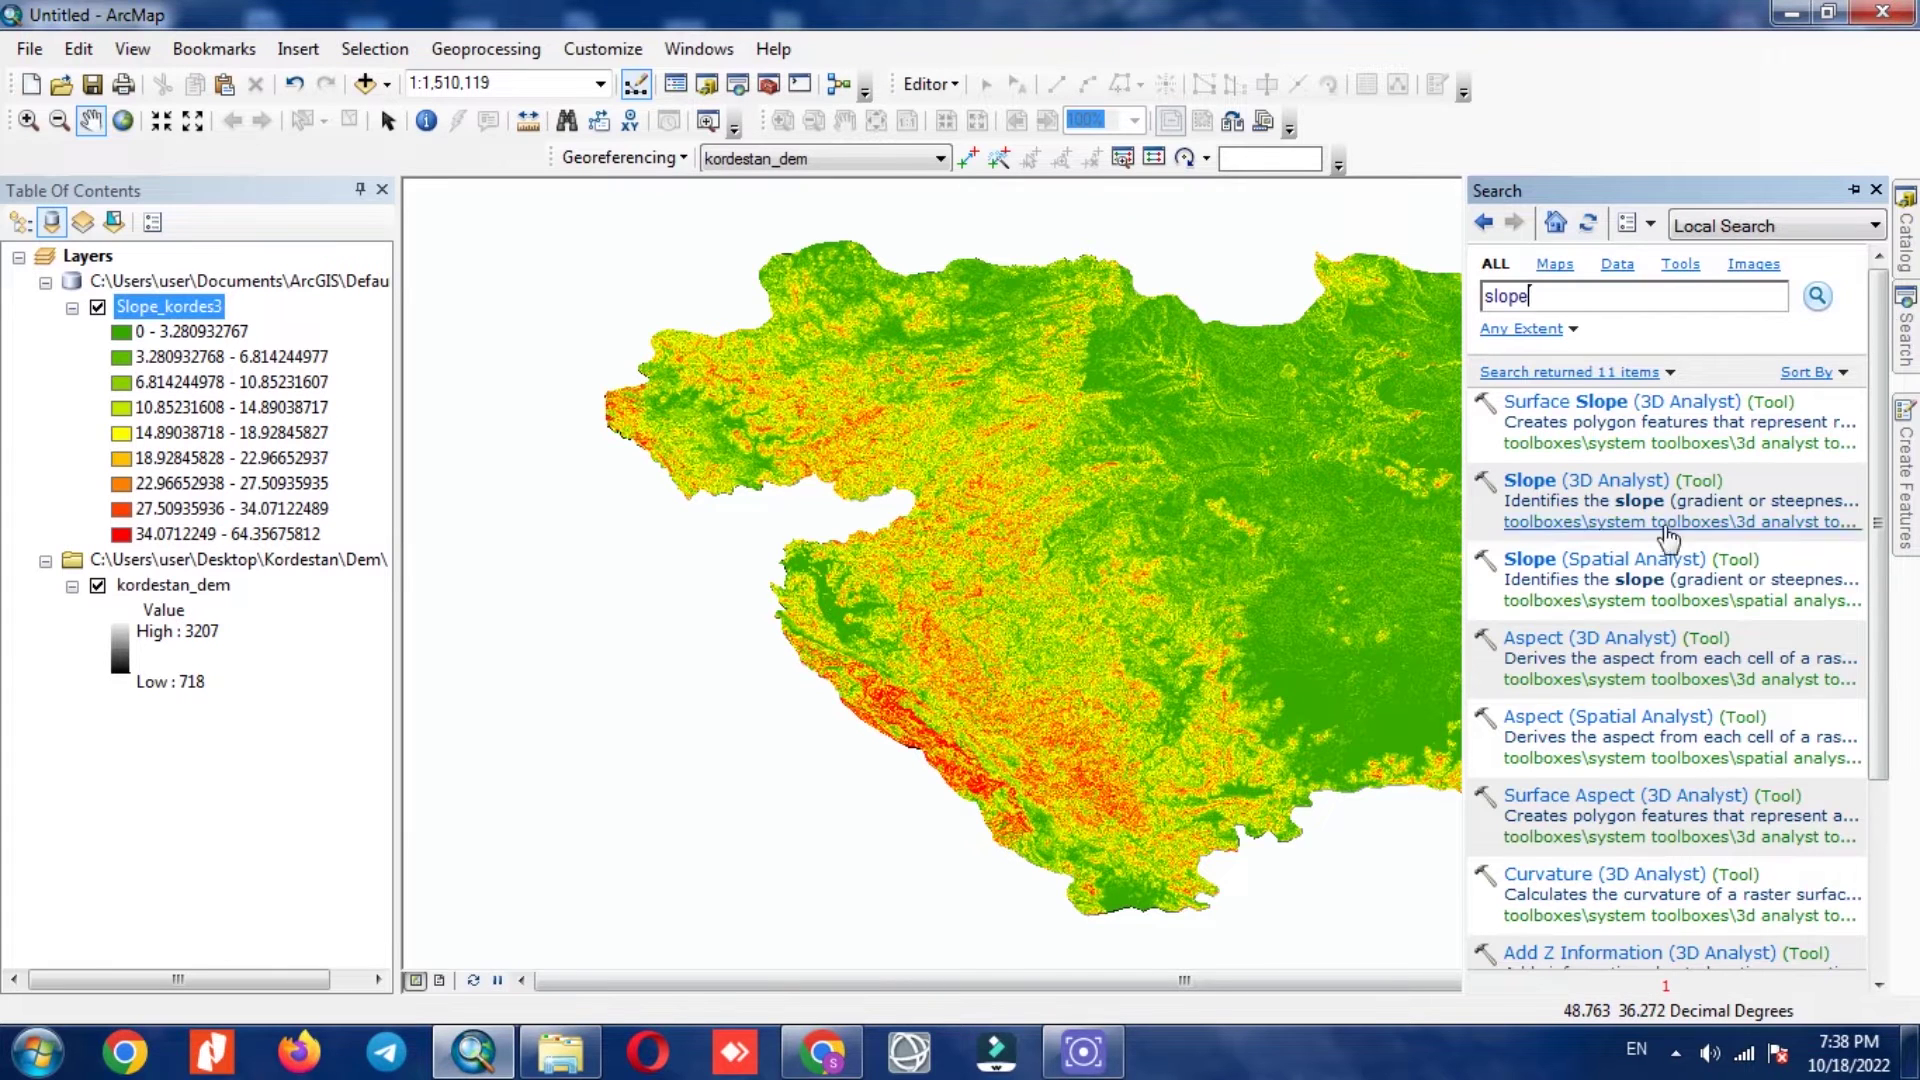
- Search for 'flow direction' and open the Spatial Analyst Flow Direction tool
left_click_drag(1595, 296, 1458, 296)
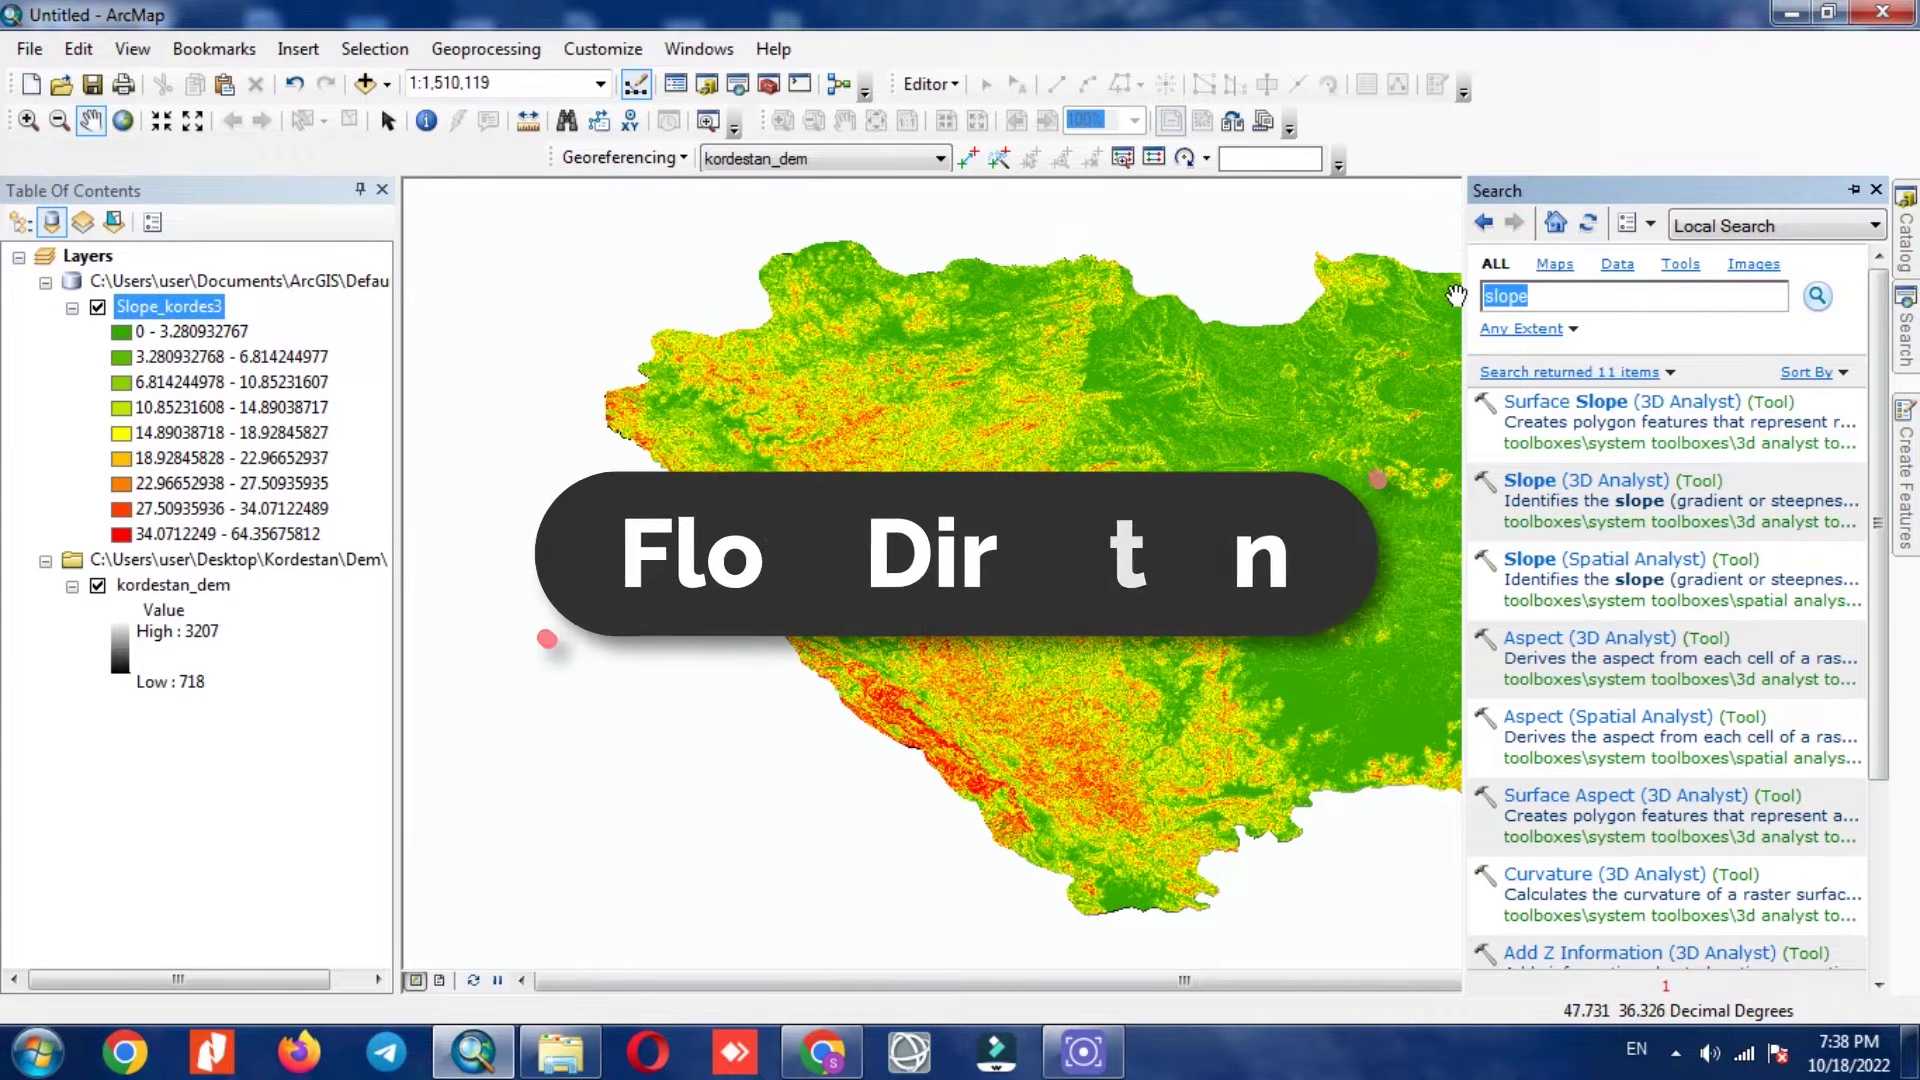
type("flow")
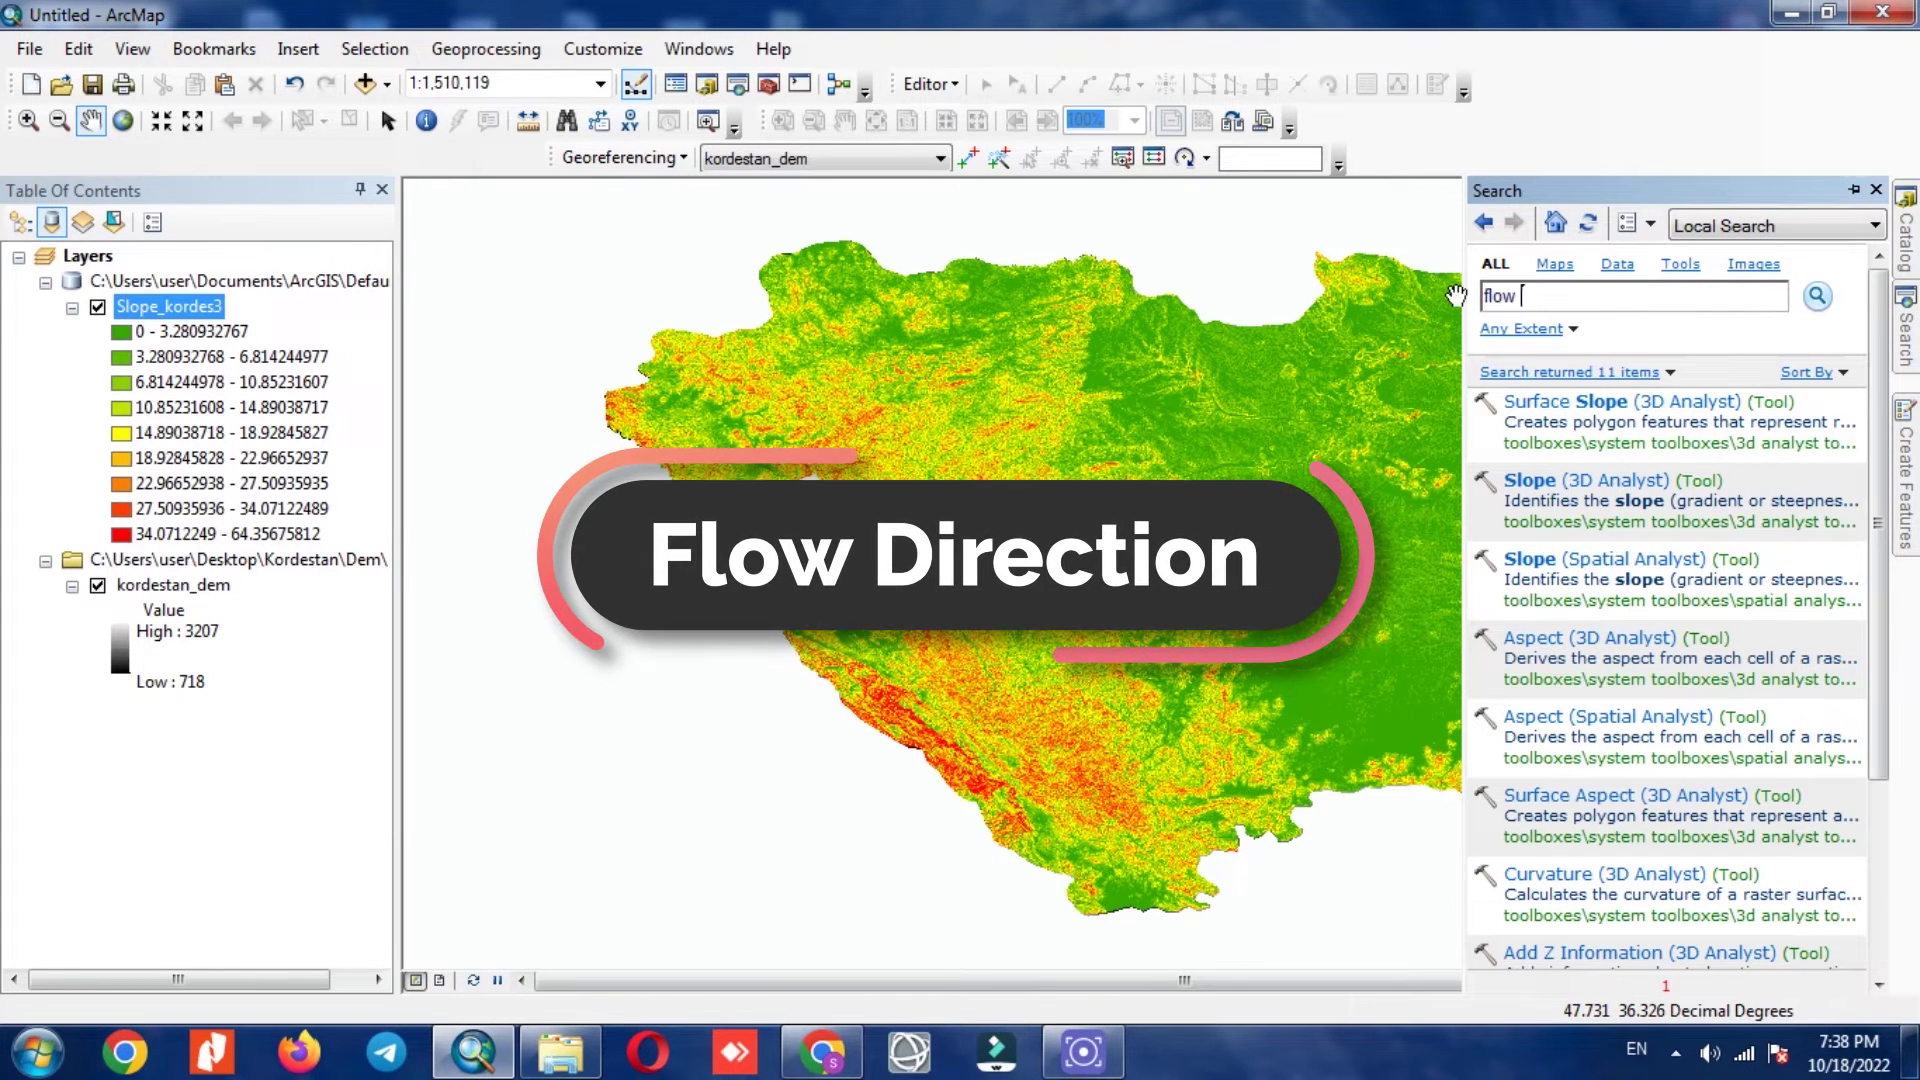
type(" direction")
key("Return")
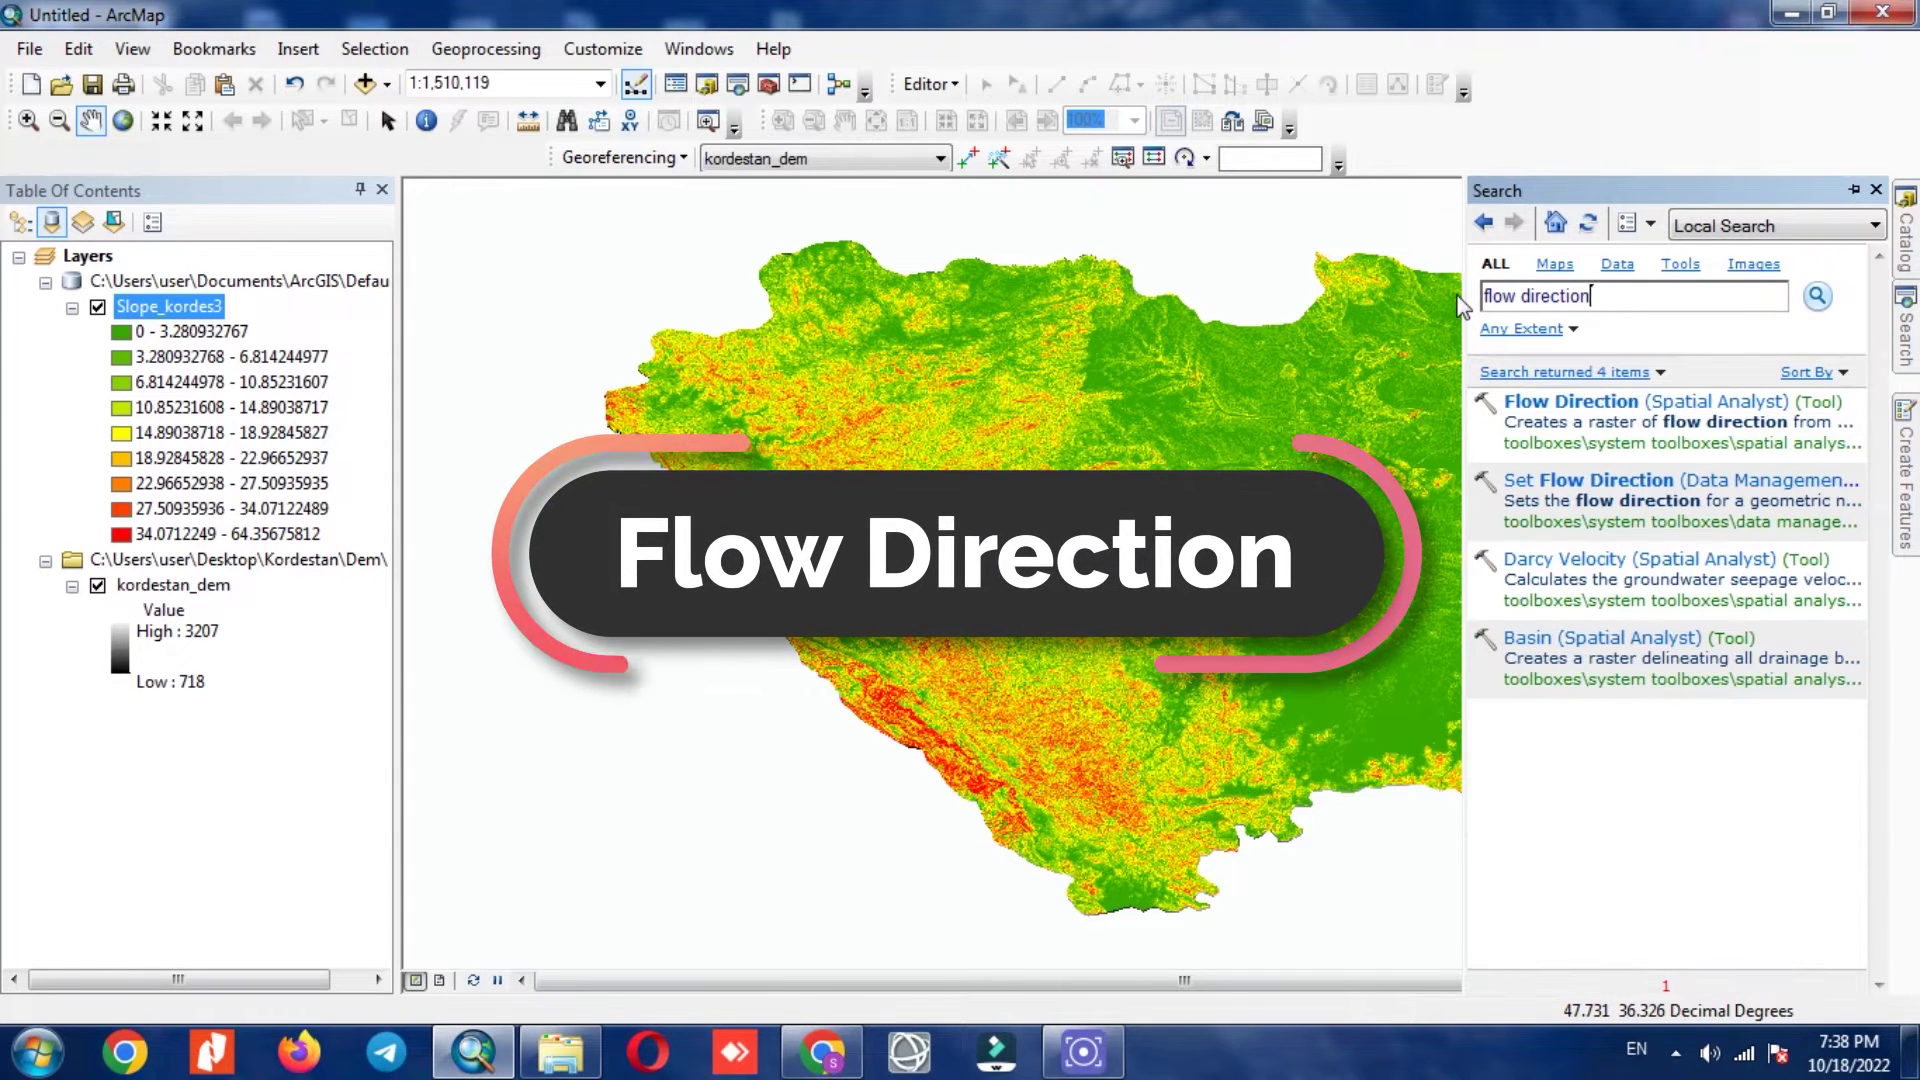
left_click(1540, 402)
- Run Flow Direction on kordestan_dem, saving the output as Dem\flow_direc
left_click(1394, 231)
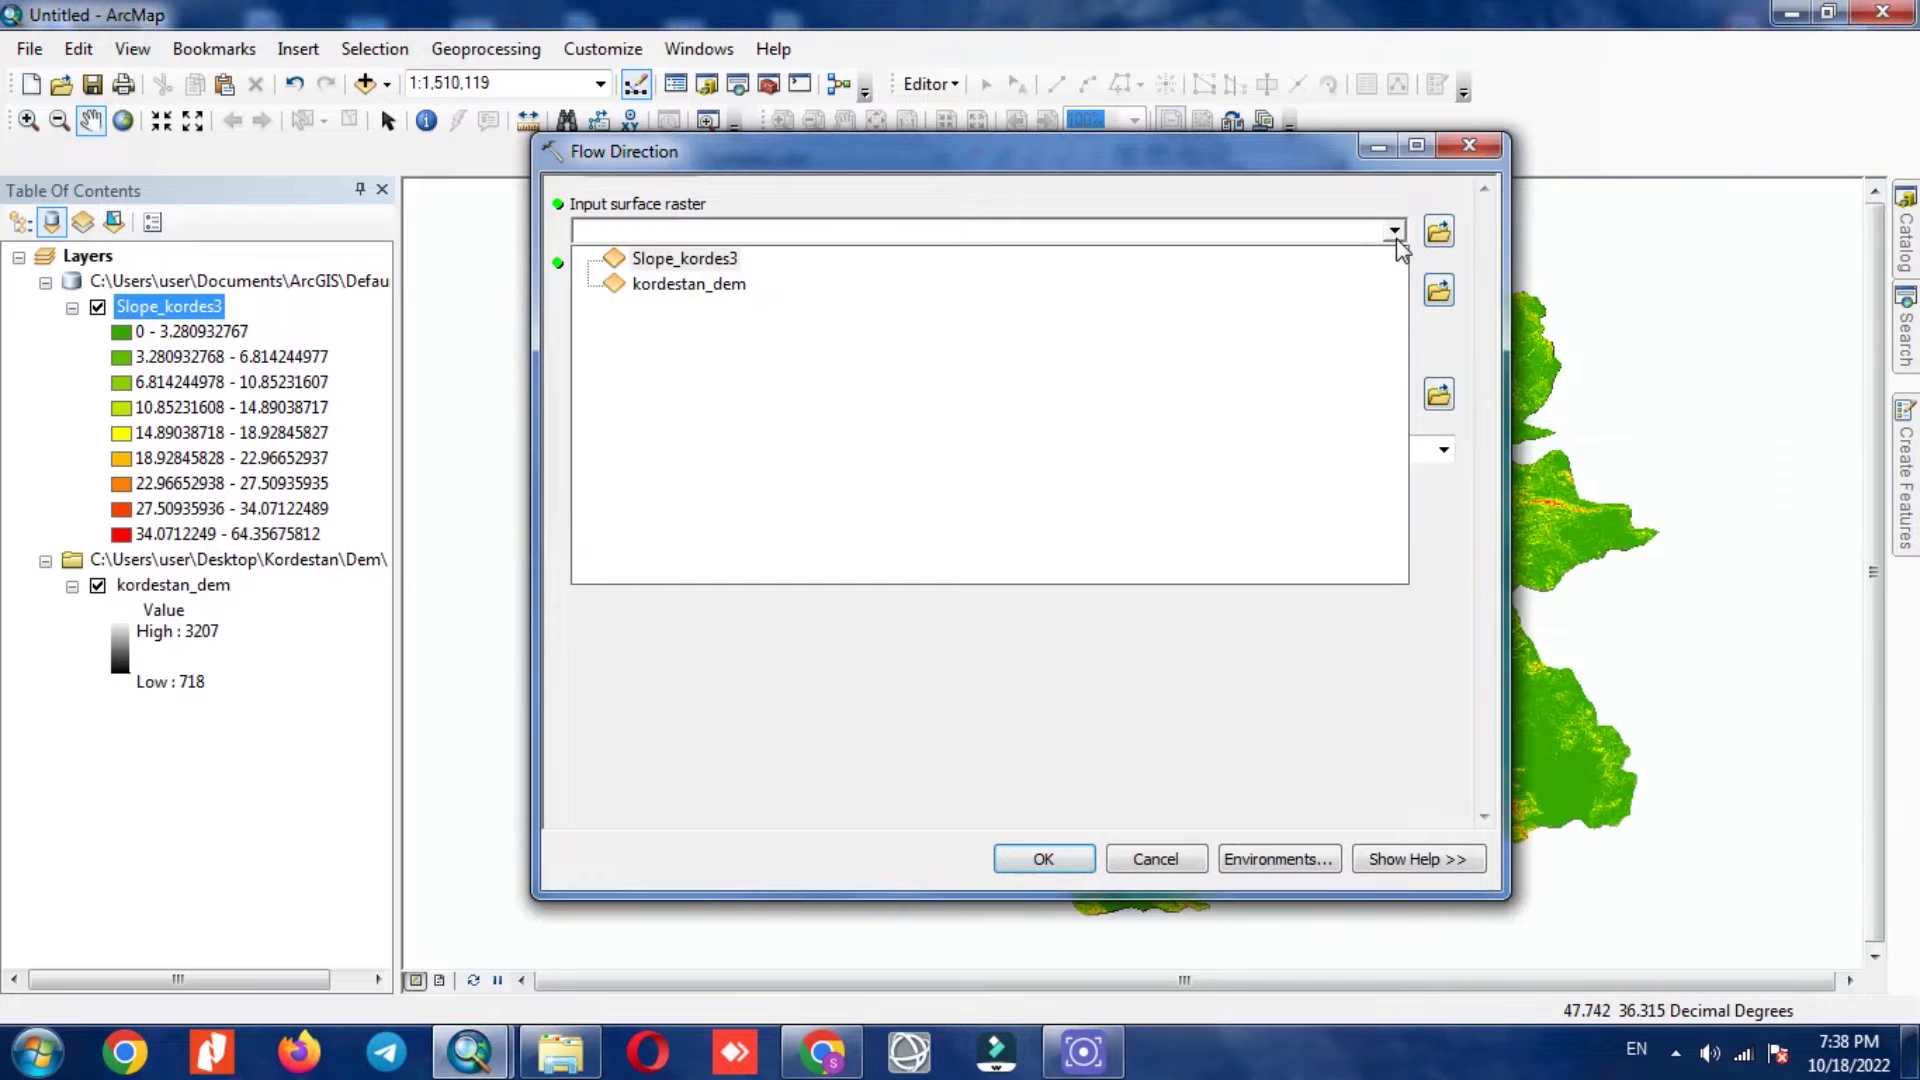
left_click(700, 285)
left_click(1438, 290)
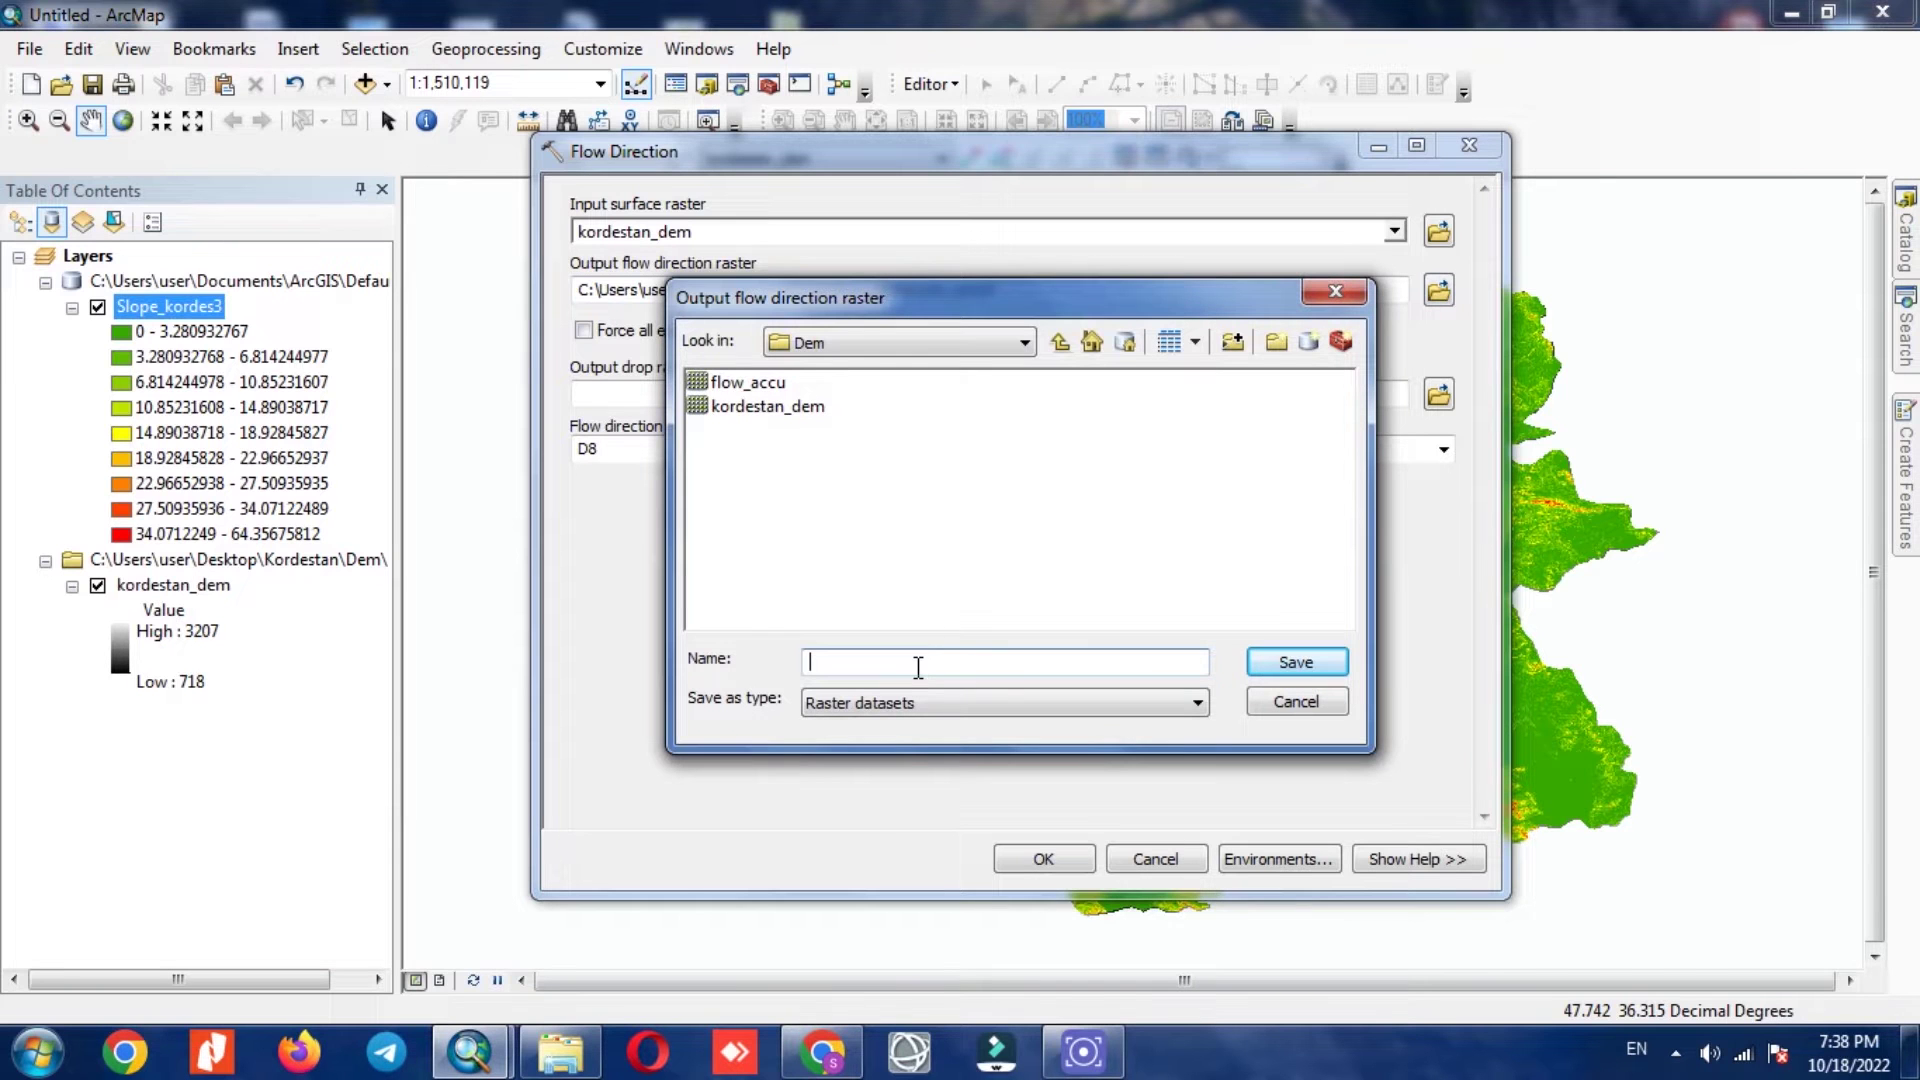
type("flow_direc")
key("Return")
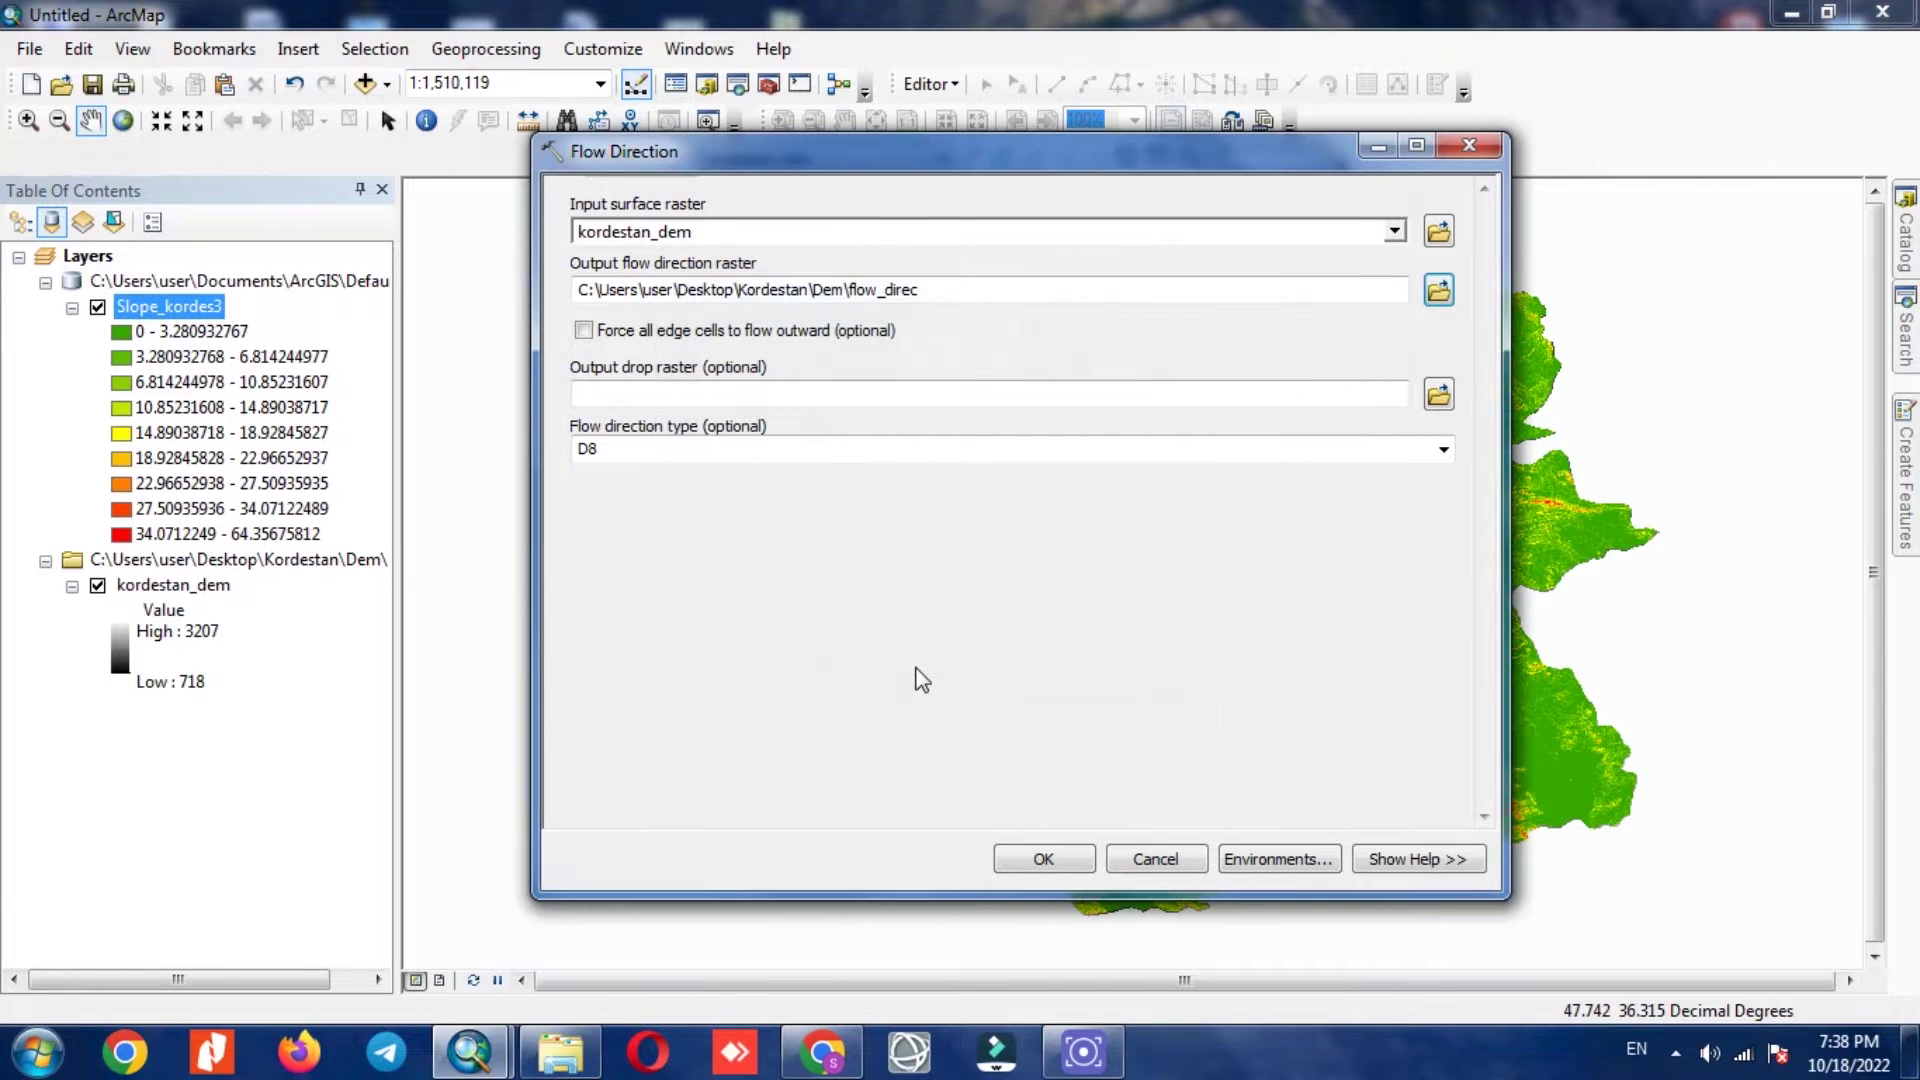
left_click(1018, 849)
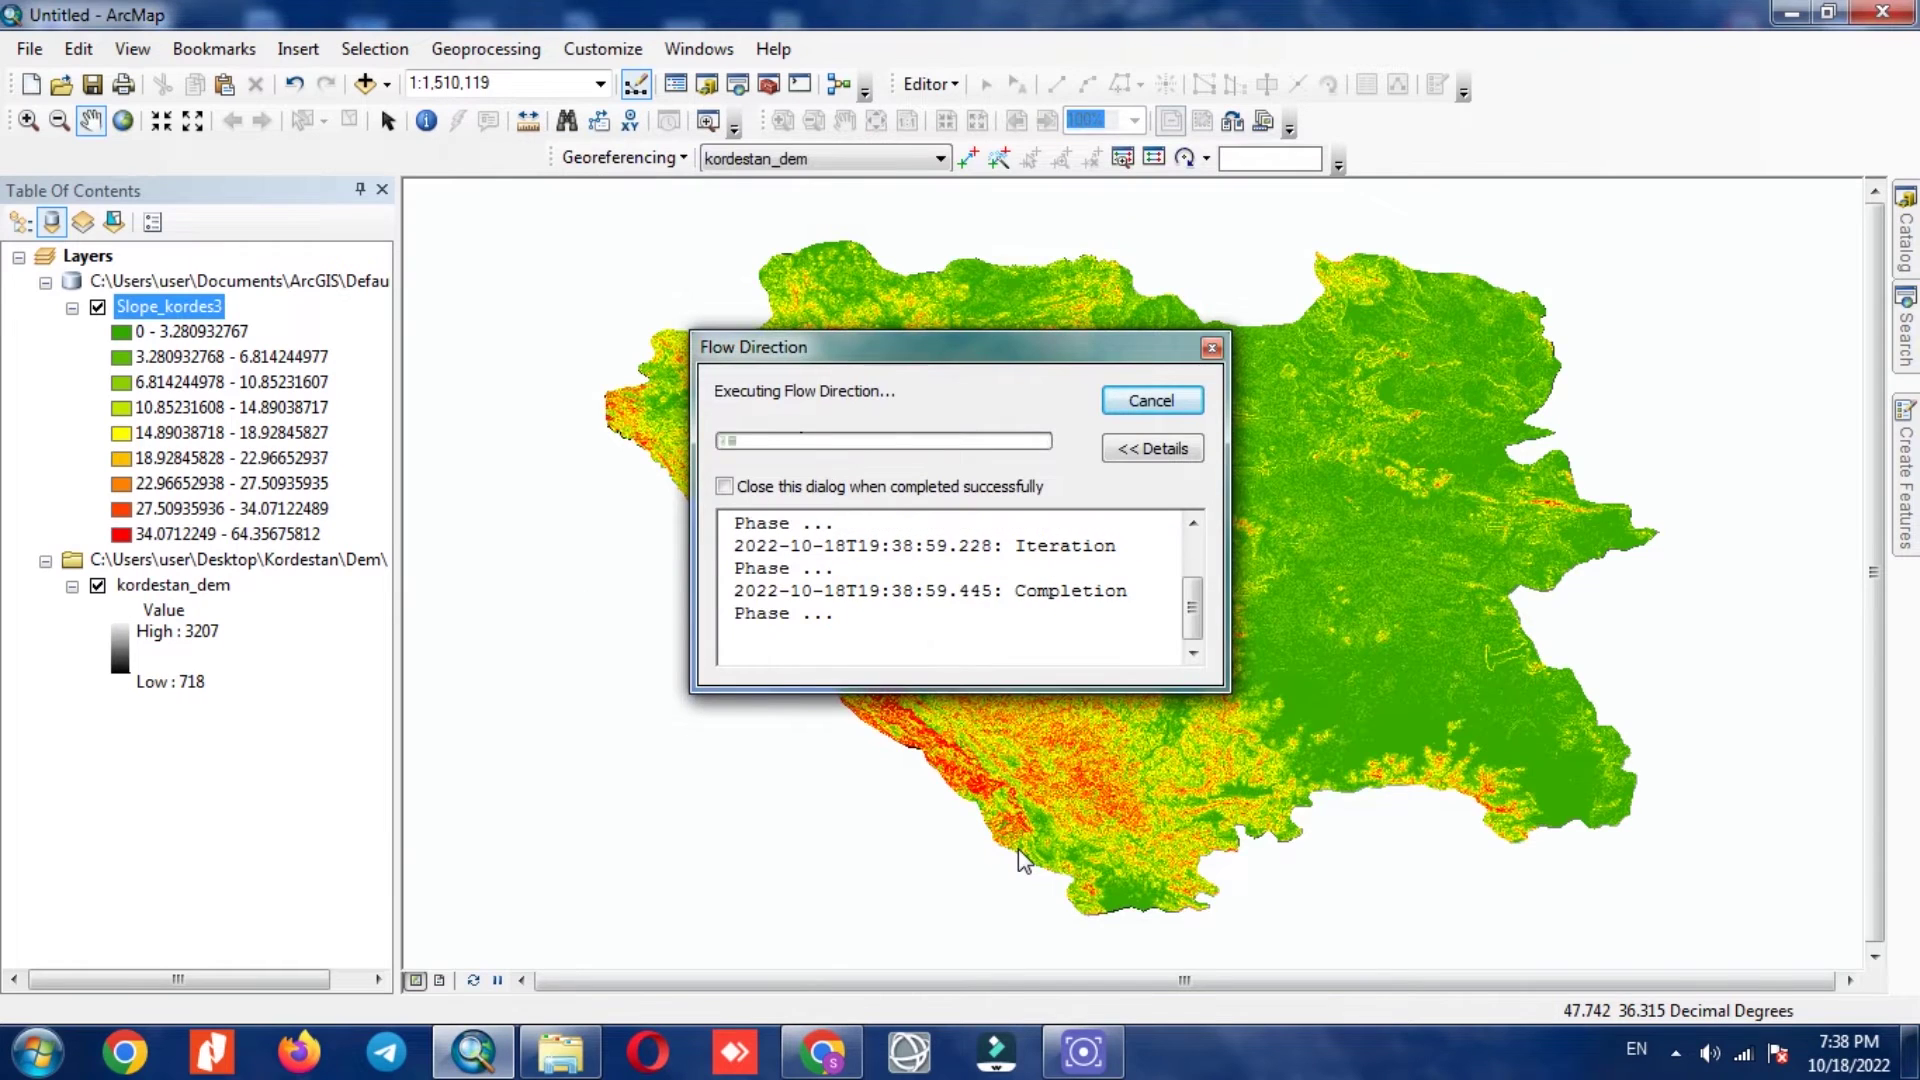
left_click(1212, 348)
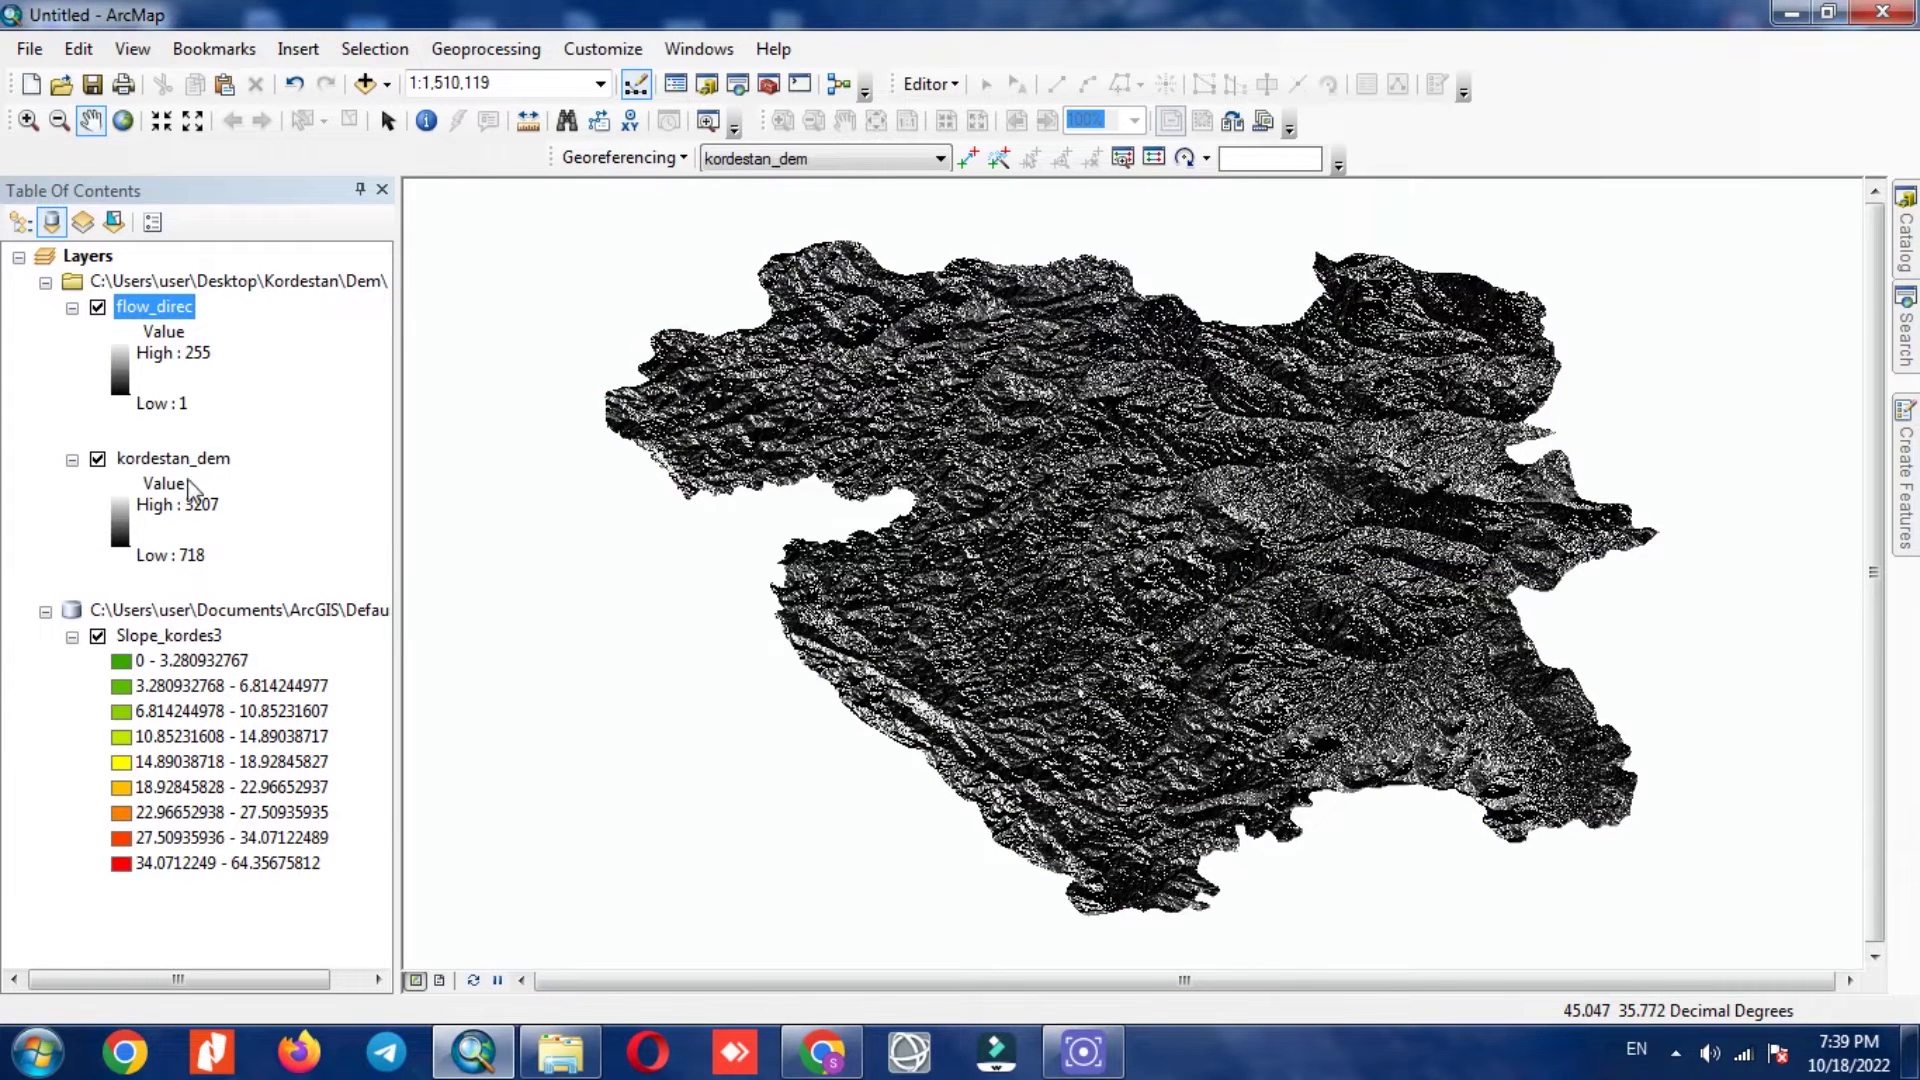
- Uncheck kordestan_dem and Slope_kordes3, inspect flow_direc zoomed in, then return to full extent
left_click(97, 462)
left_click(97, 461)
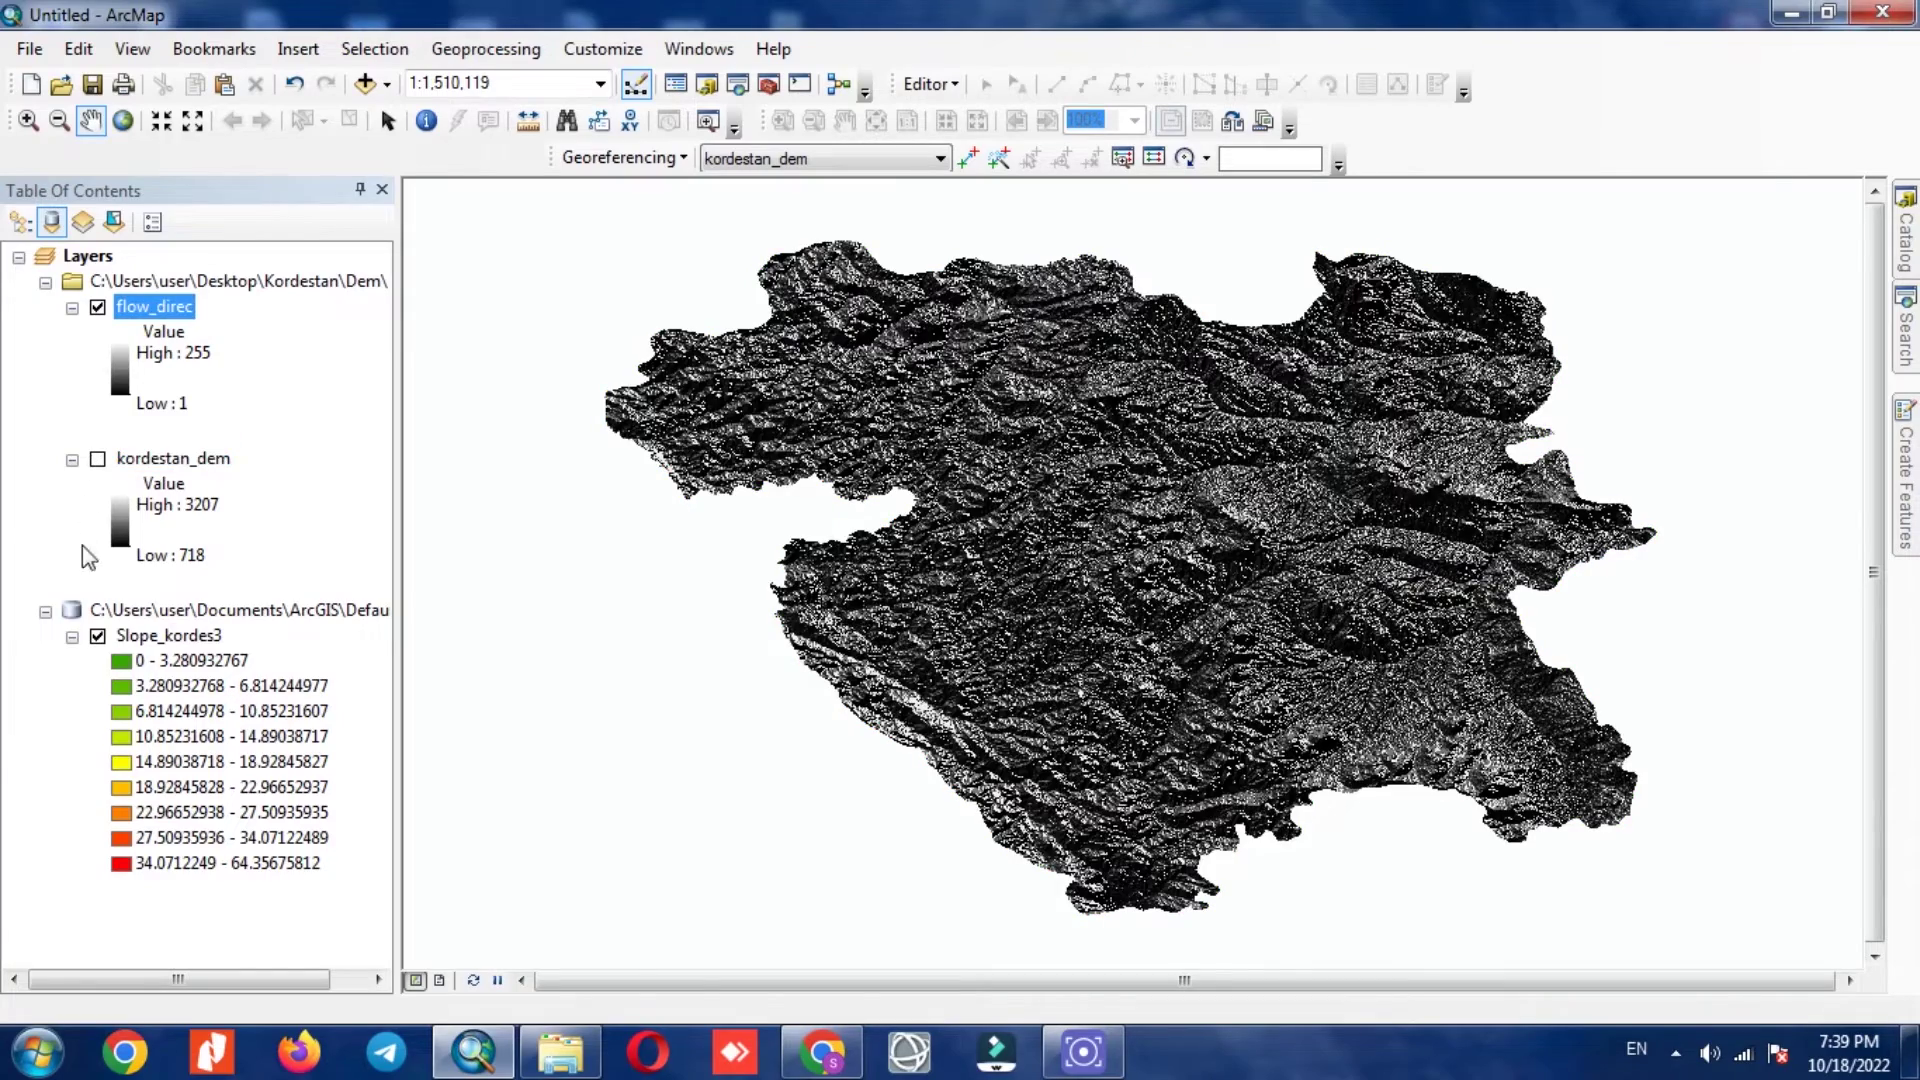
left_click(97, 636)
scroll(1125, 480, "down", 3)
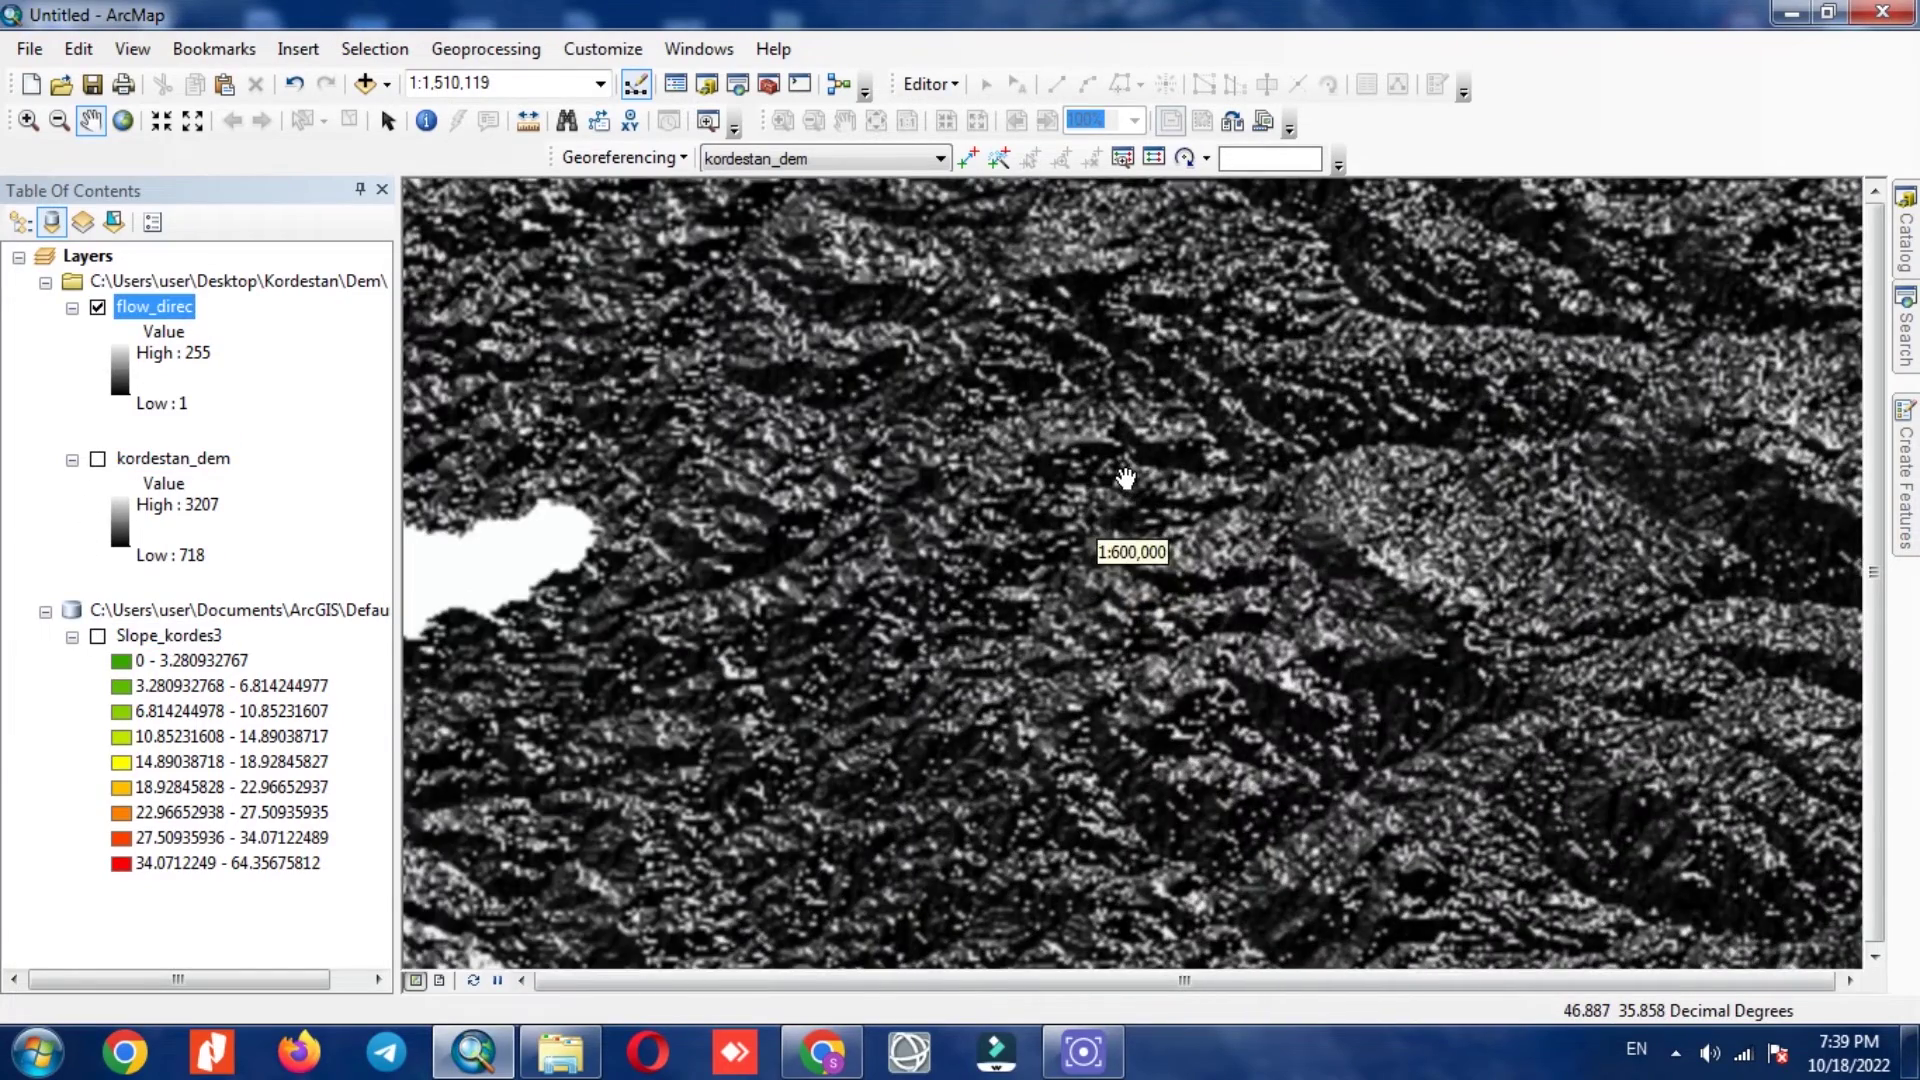
scroll(1125, 480, "down", 4)
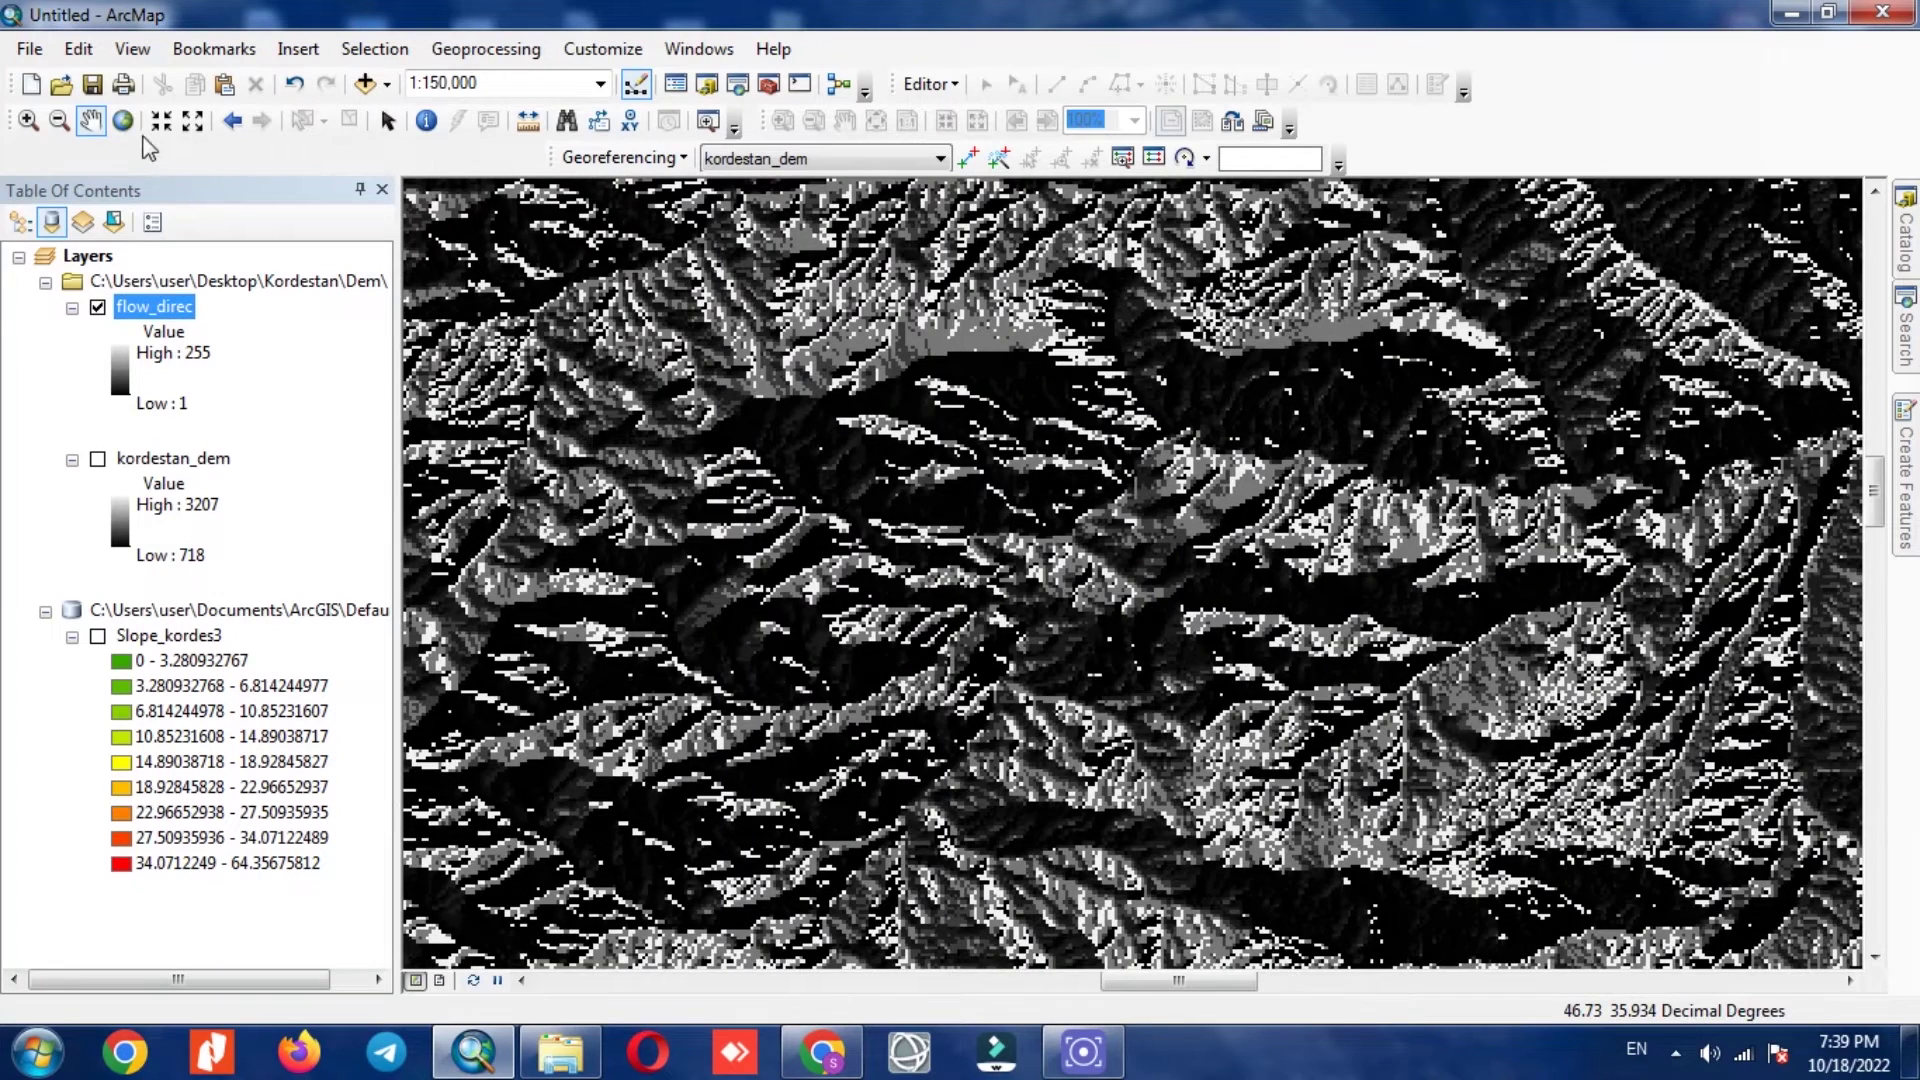
left_click(123, 121)
left_click(1903, 333)
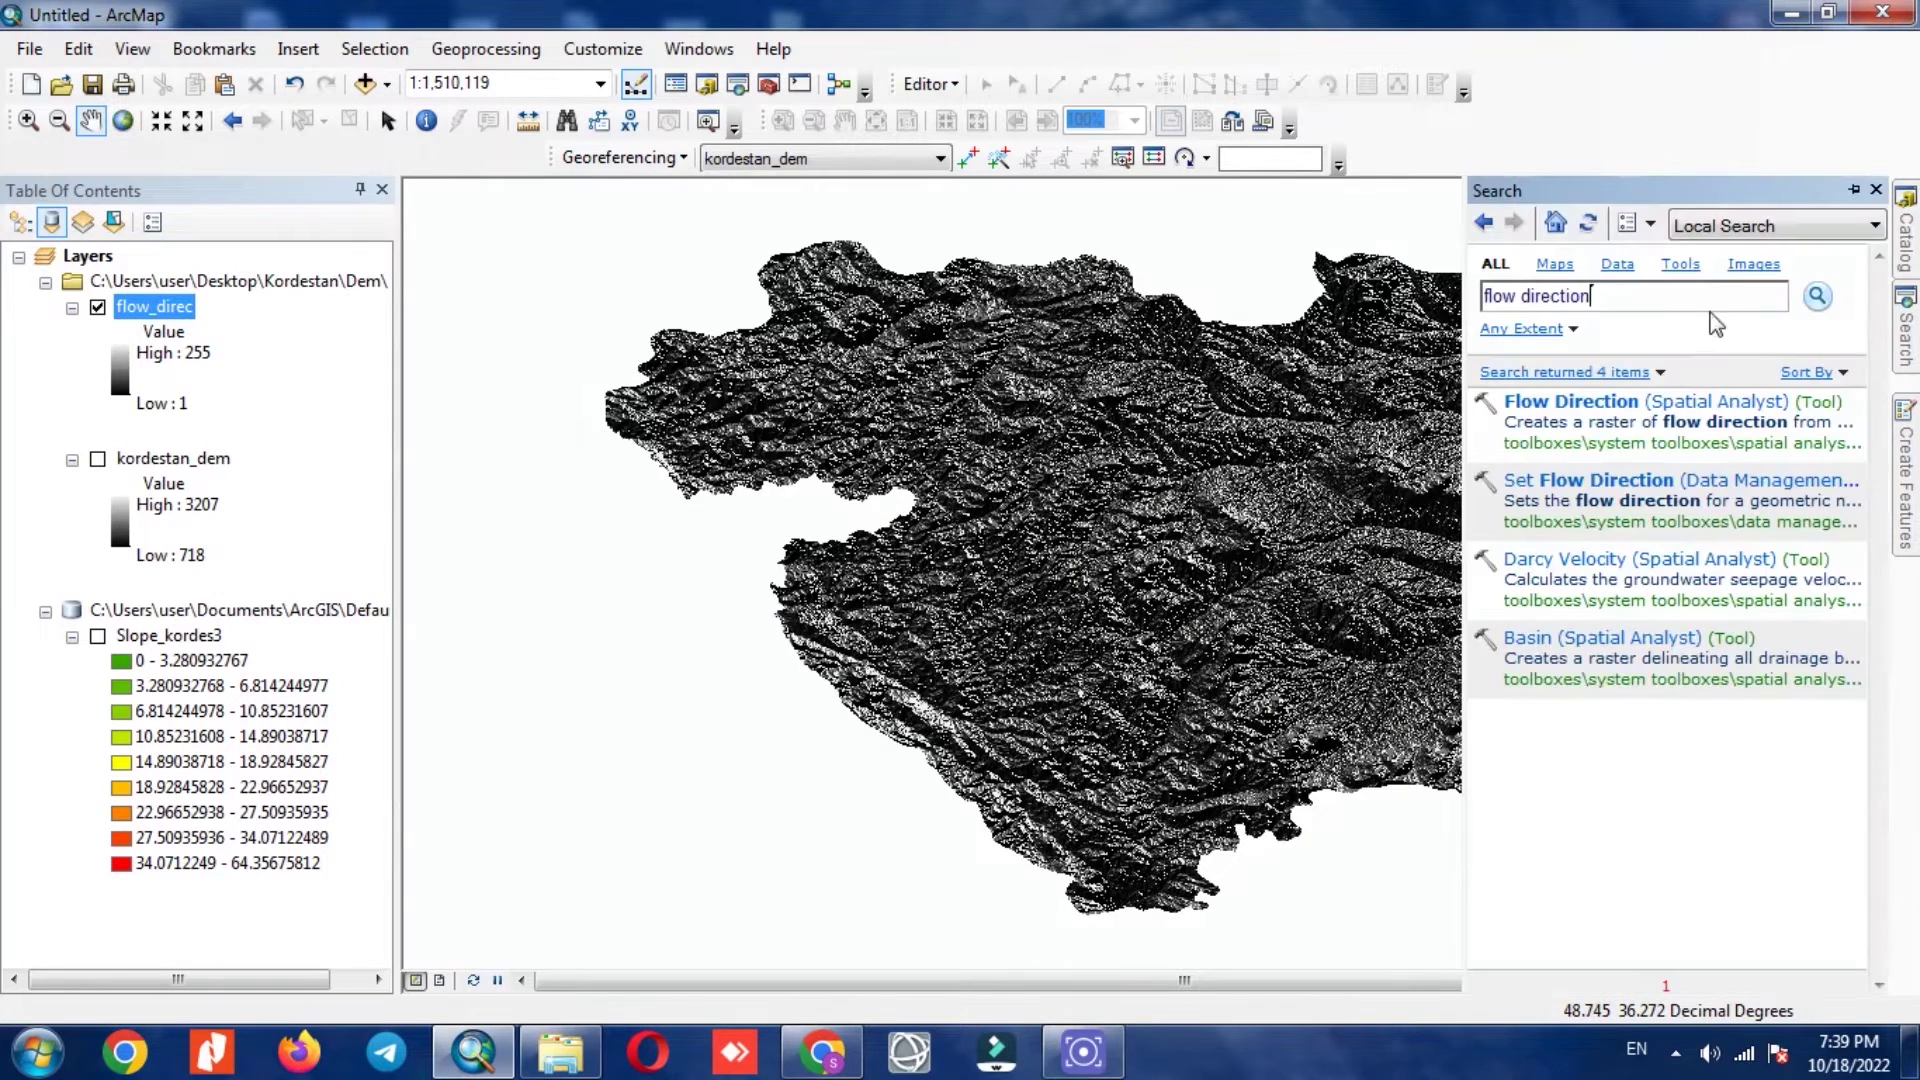
- Search for 'acc' and open the Flow Accumulation tool
key("BackSpace")
key("BackSpace")
key("BackSpace")
key("BackSpace")
key("BackSpace")
key("BackSpace")
key("BackSpace")
key("BackSpace")
key("BackSpace")
type("a")
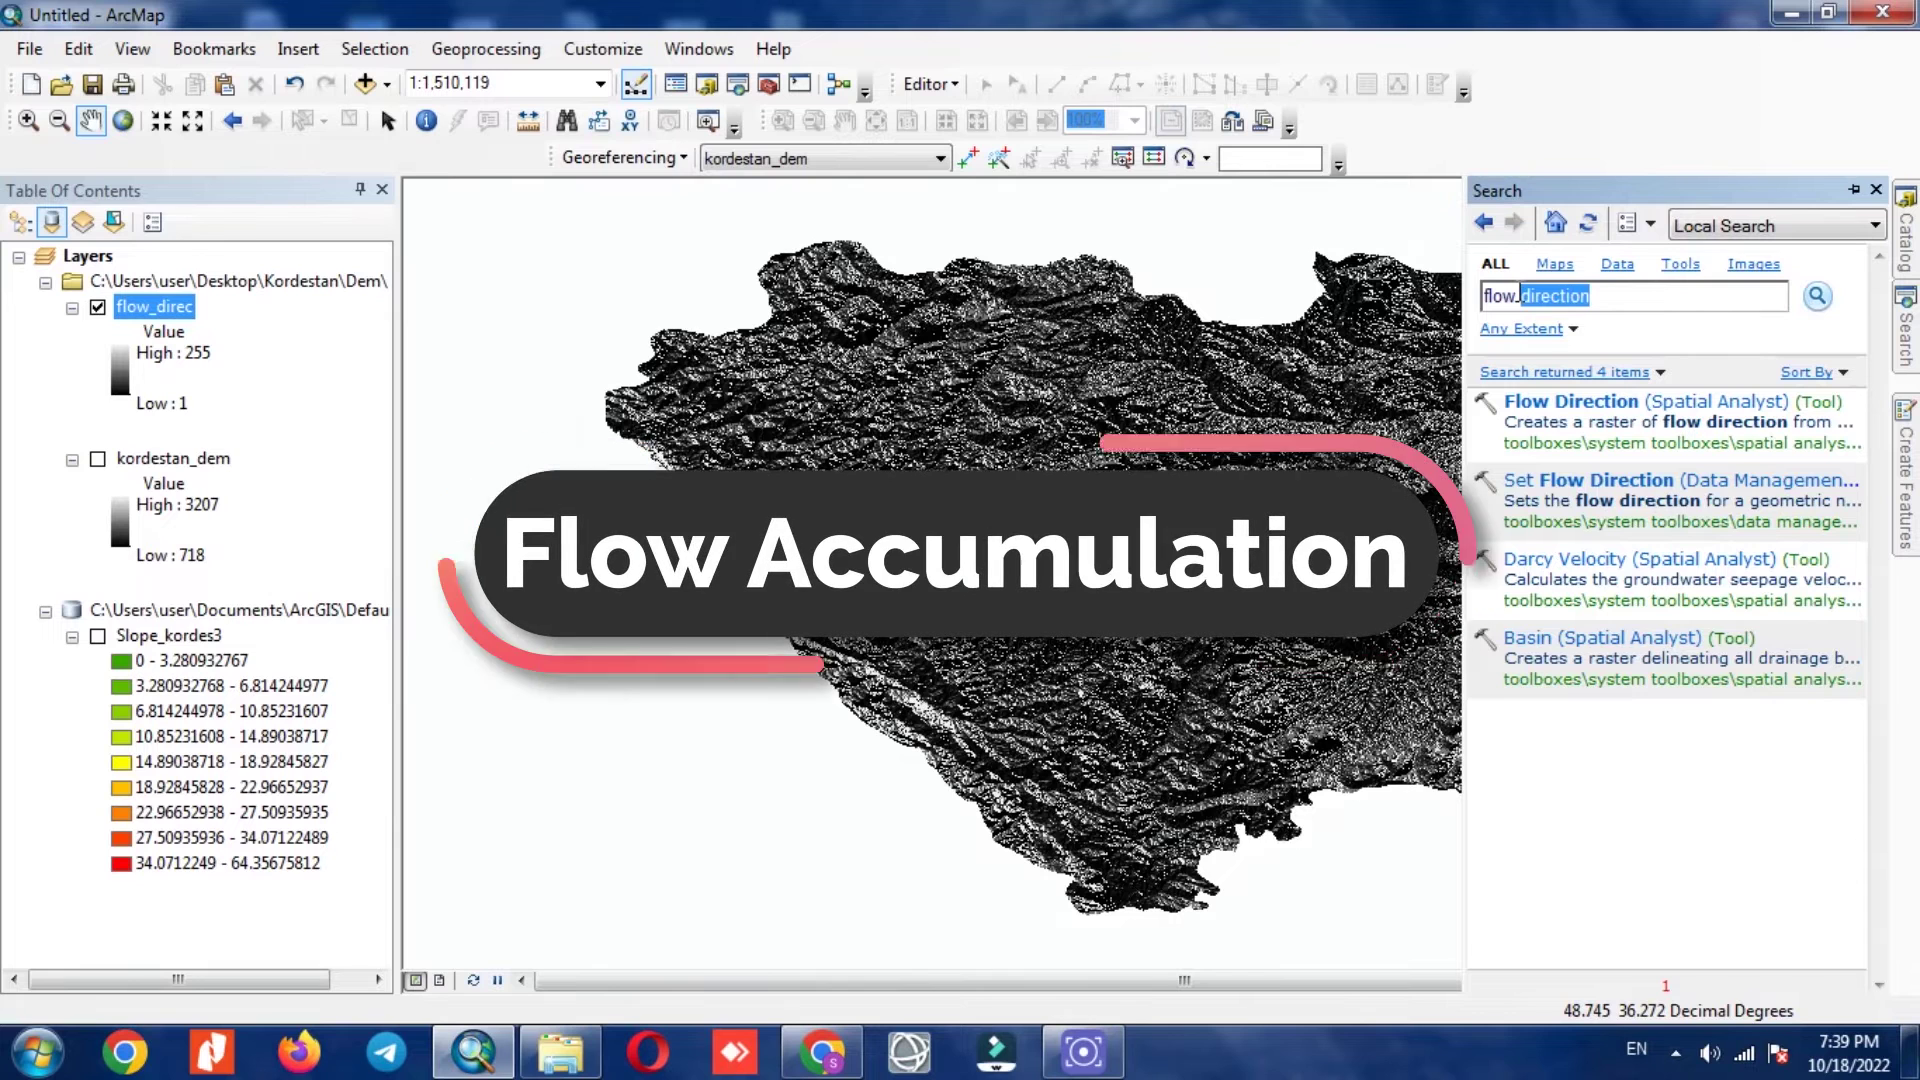
type("ccumula")
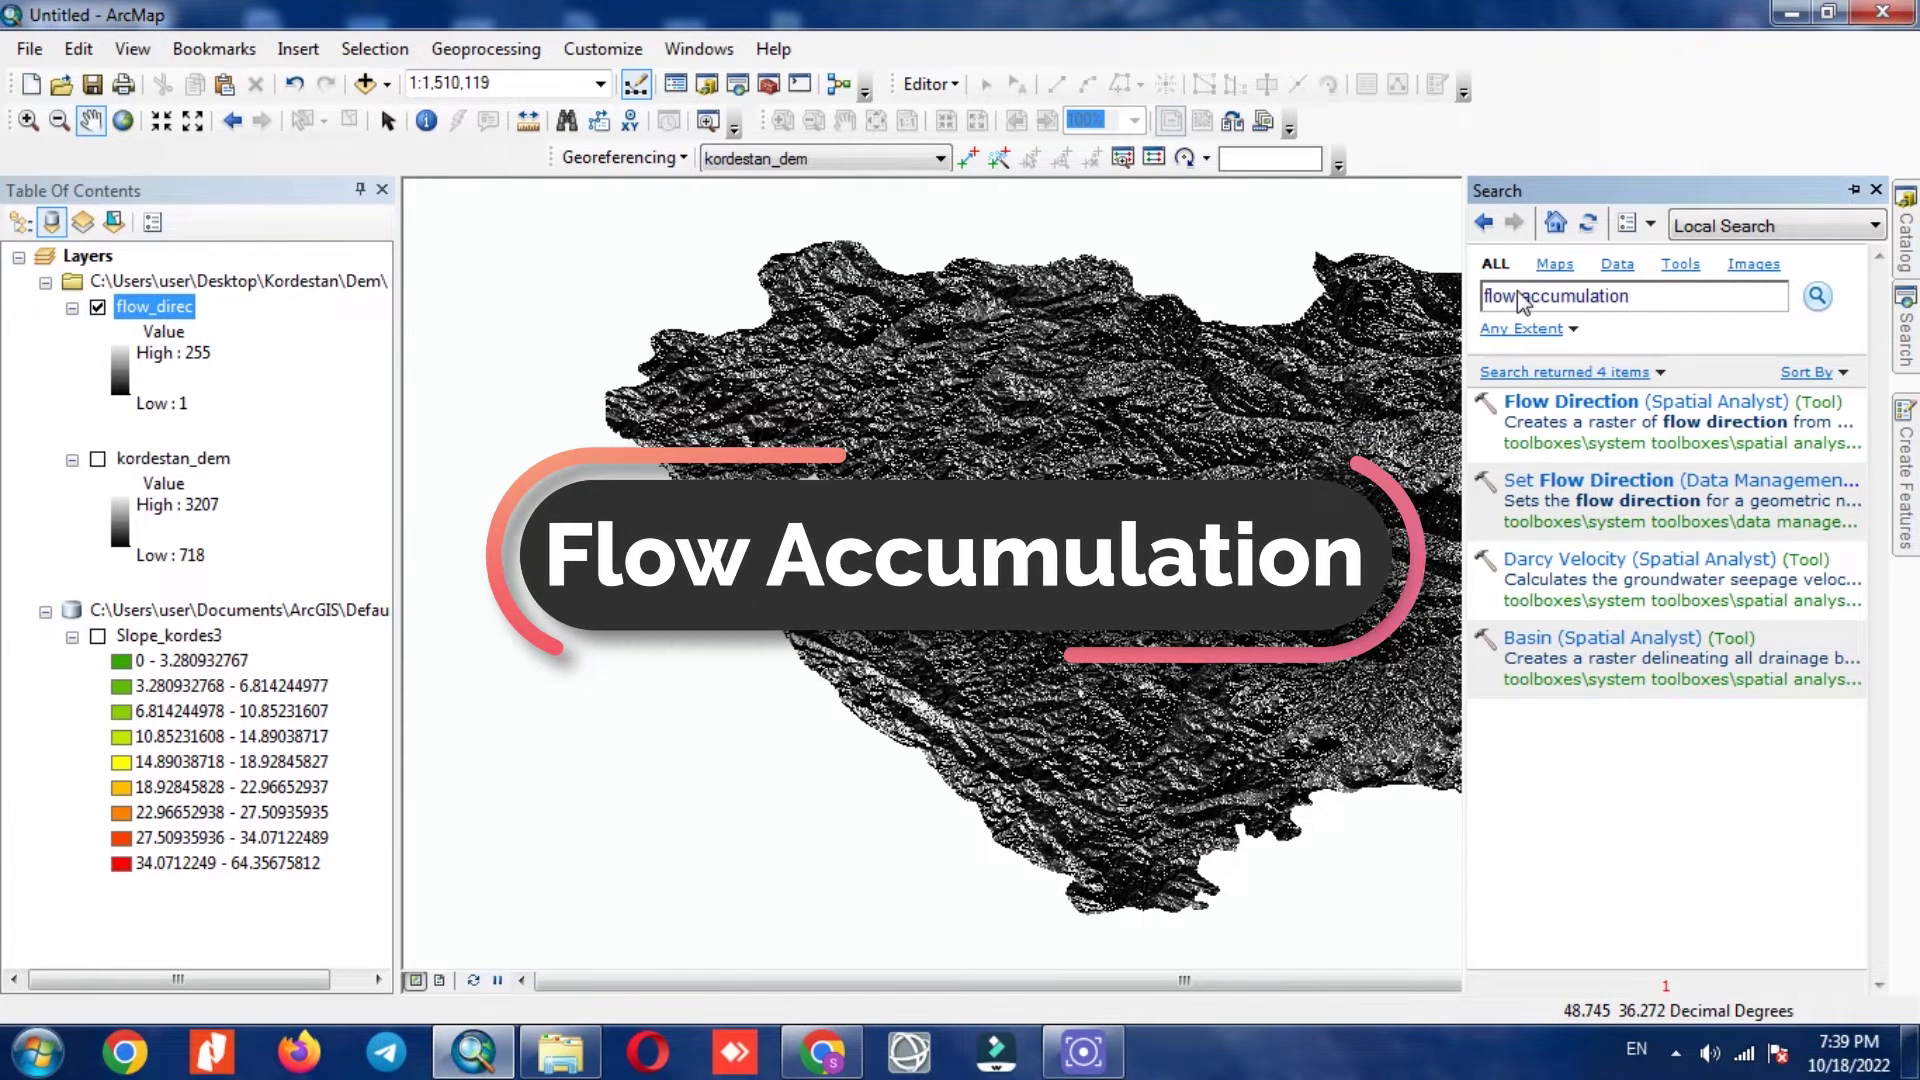
key("Return")
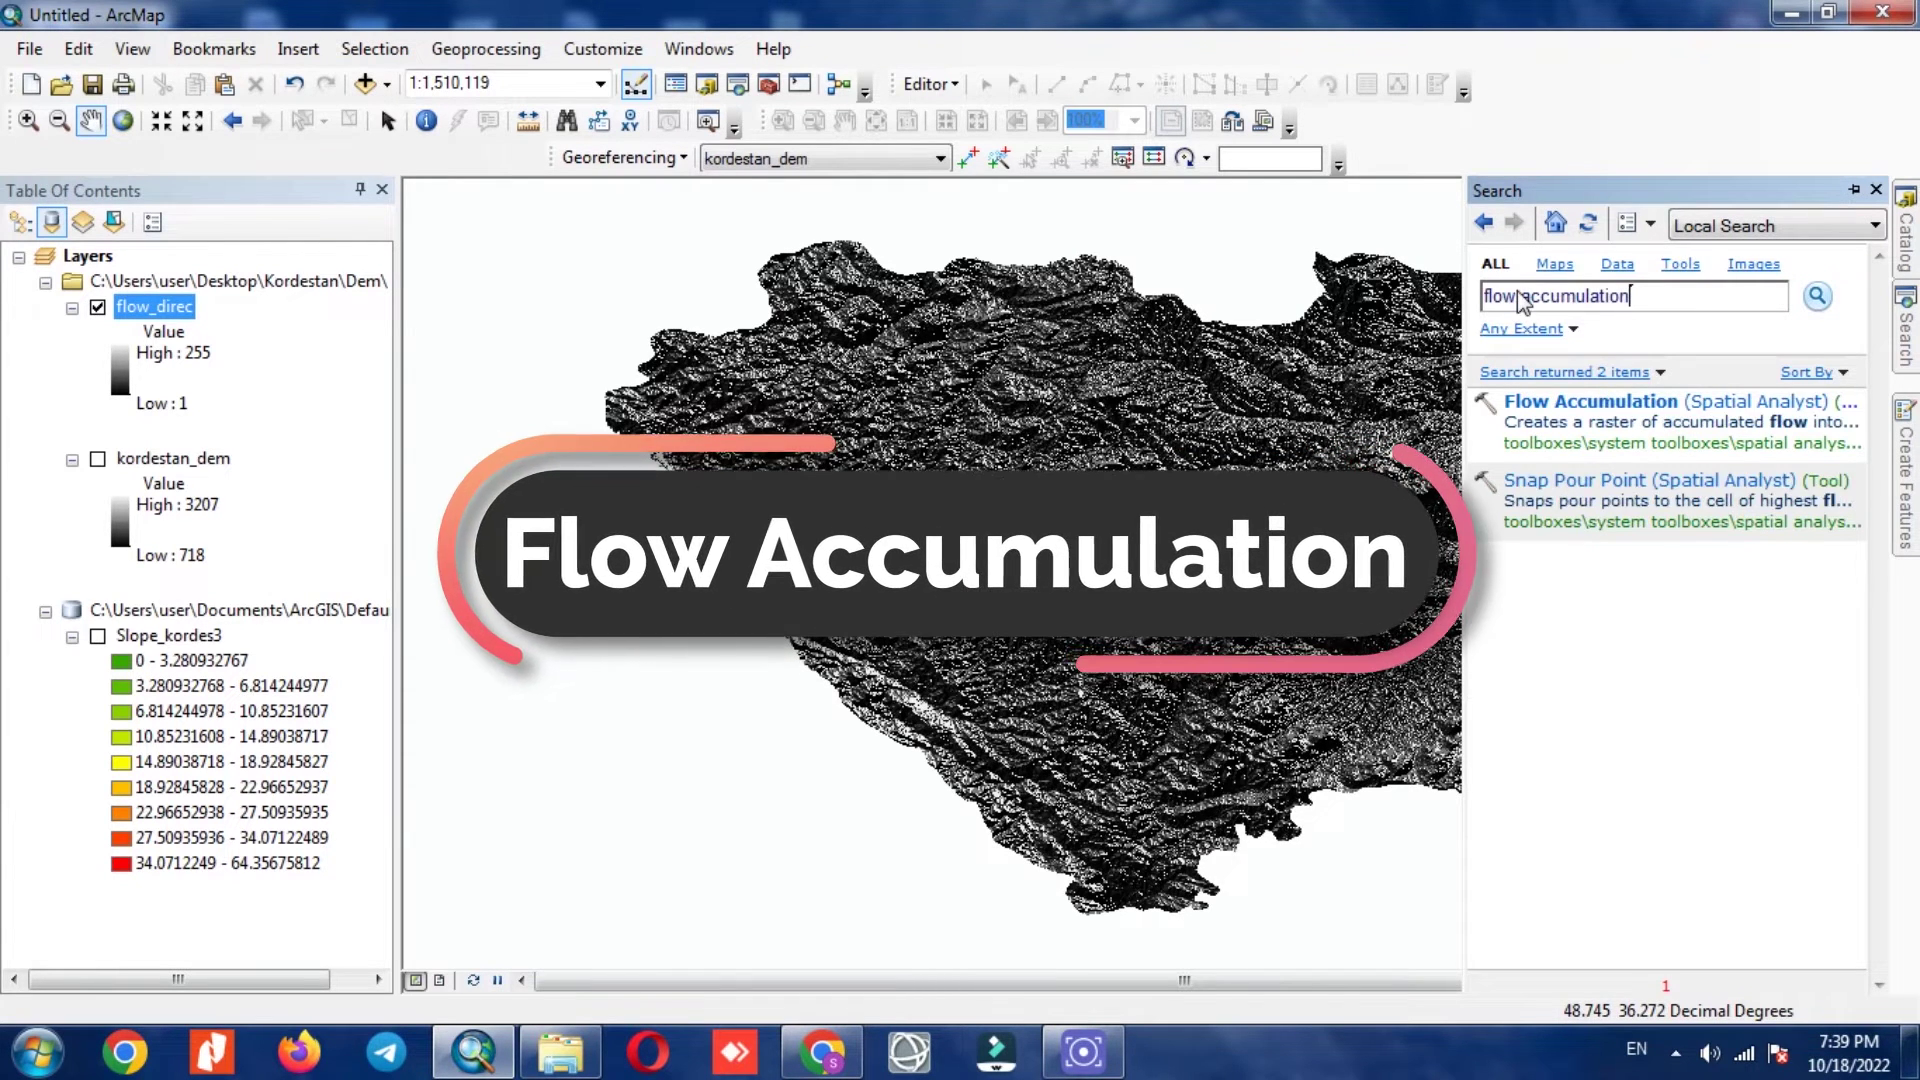
left_click(1645, 401)
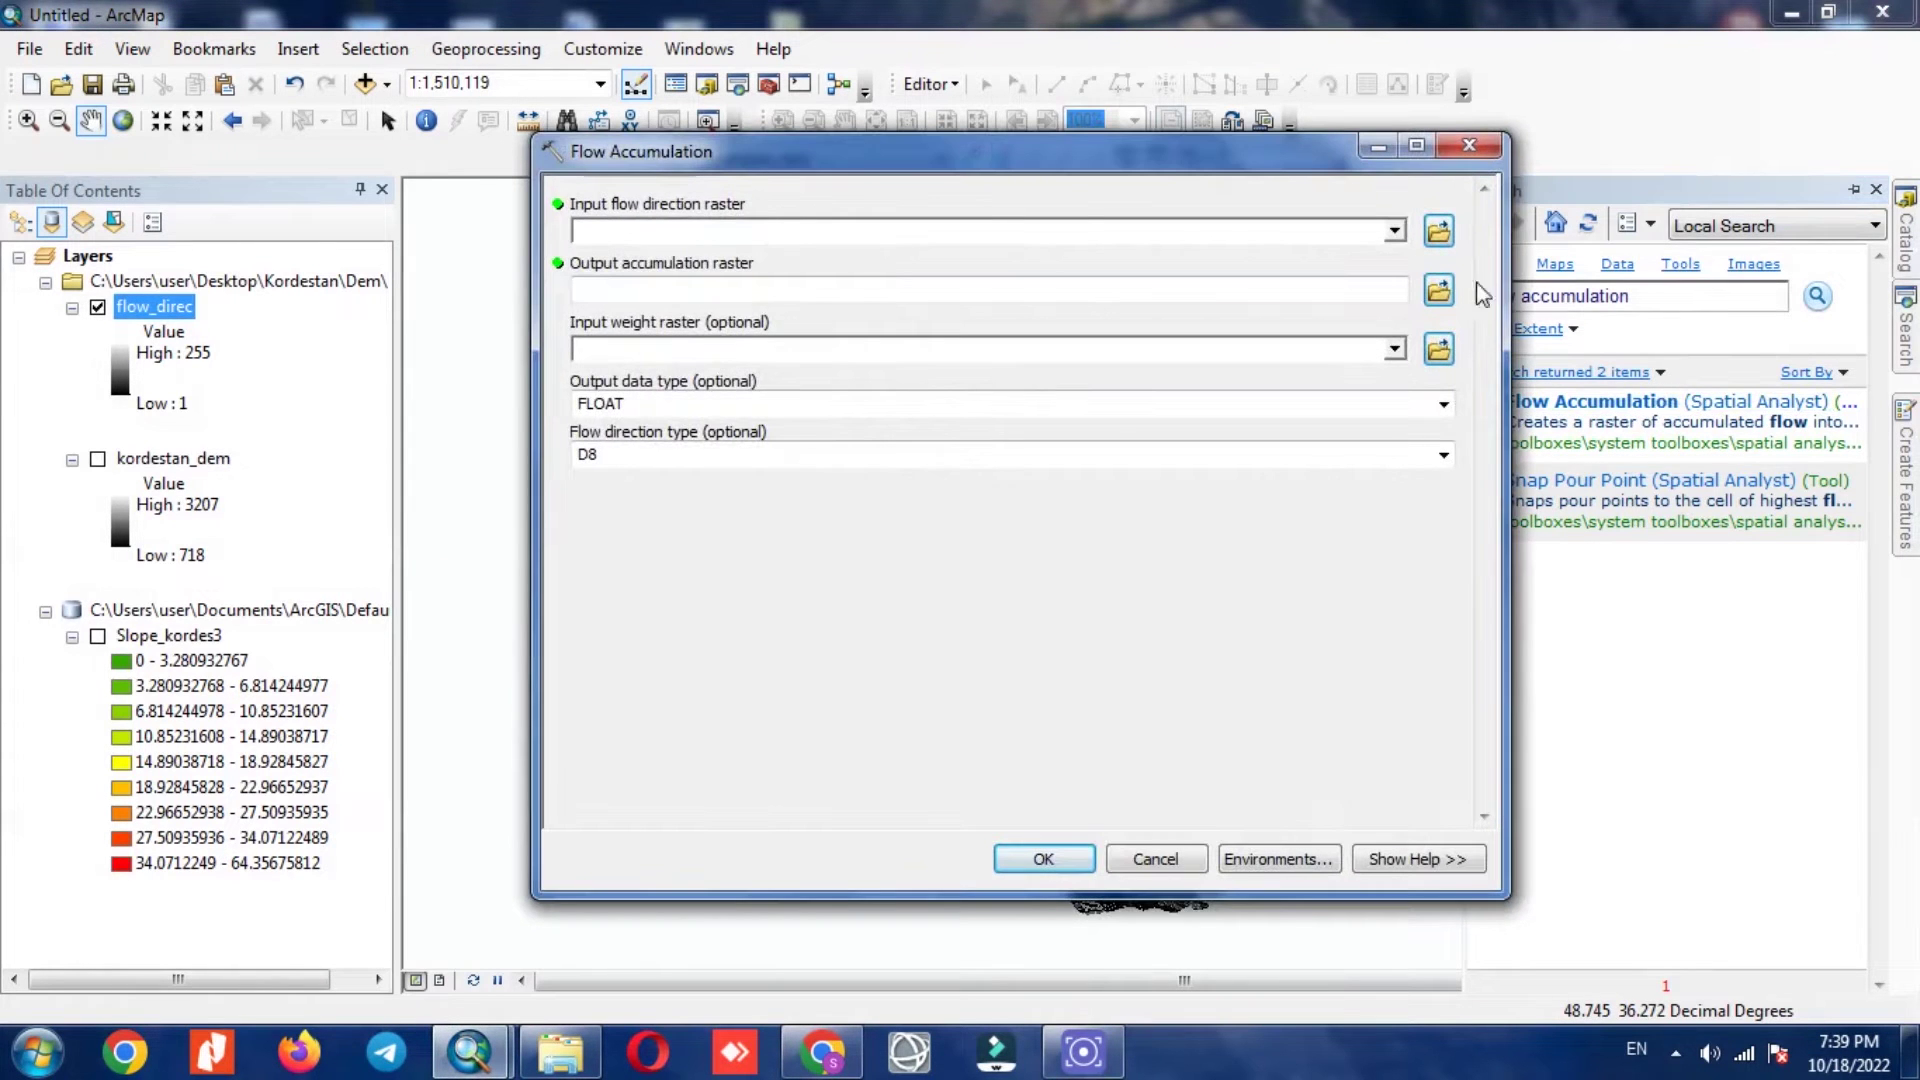
- Run Flow Accumulation on flow_direc with output named flow_accu2 in the Dem folder
left_click(1394, 231)
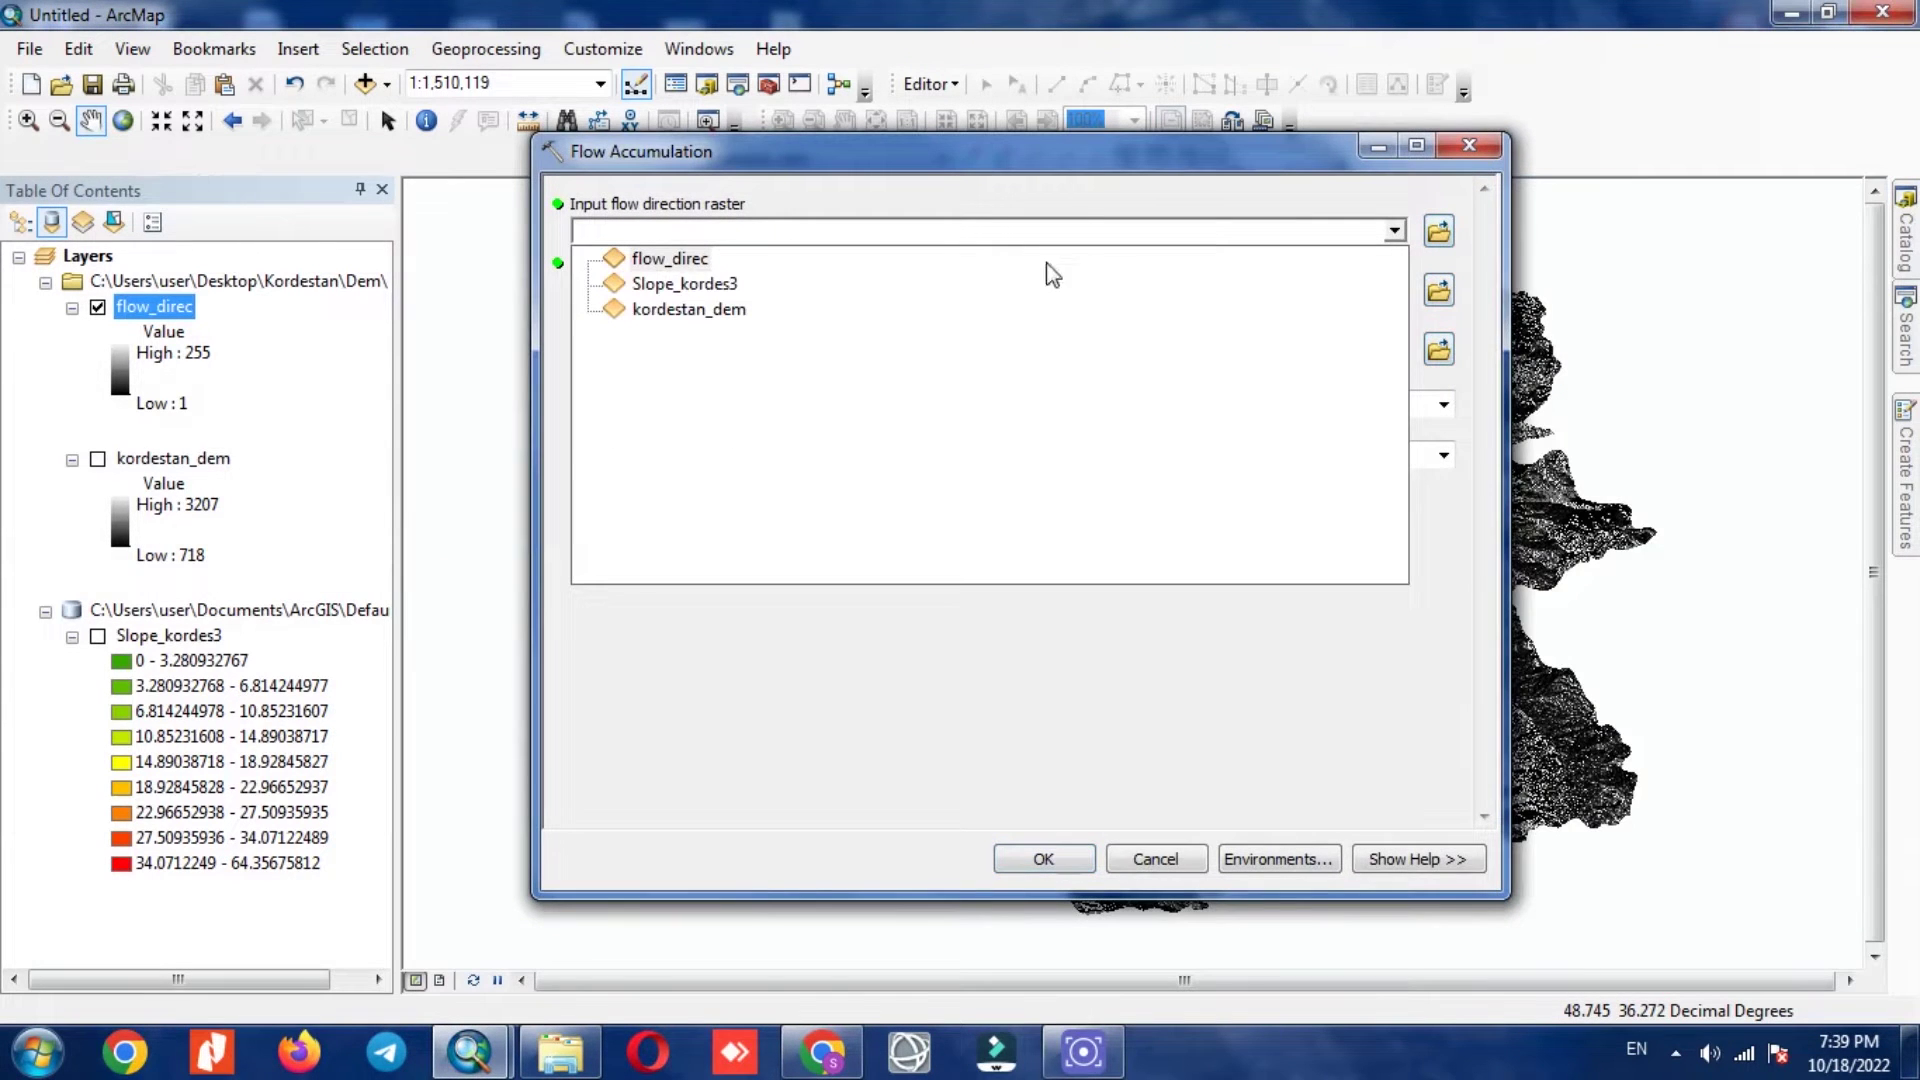
left_click(688, 260)
left_click(1440, 291)
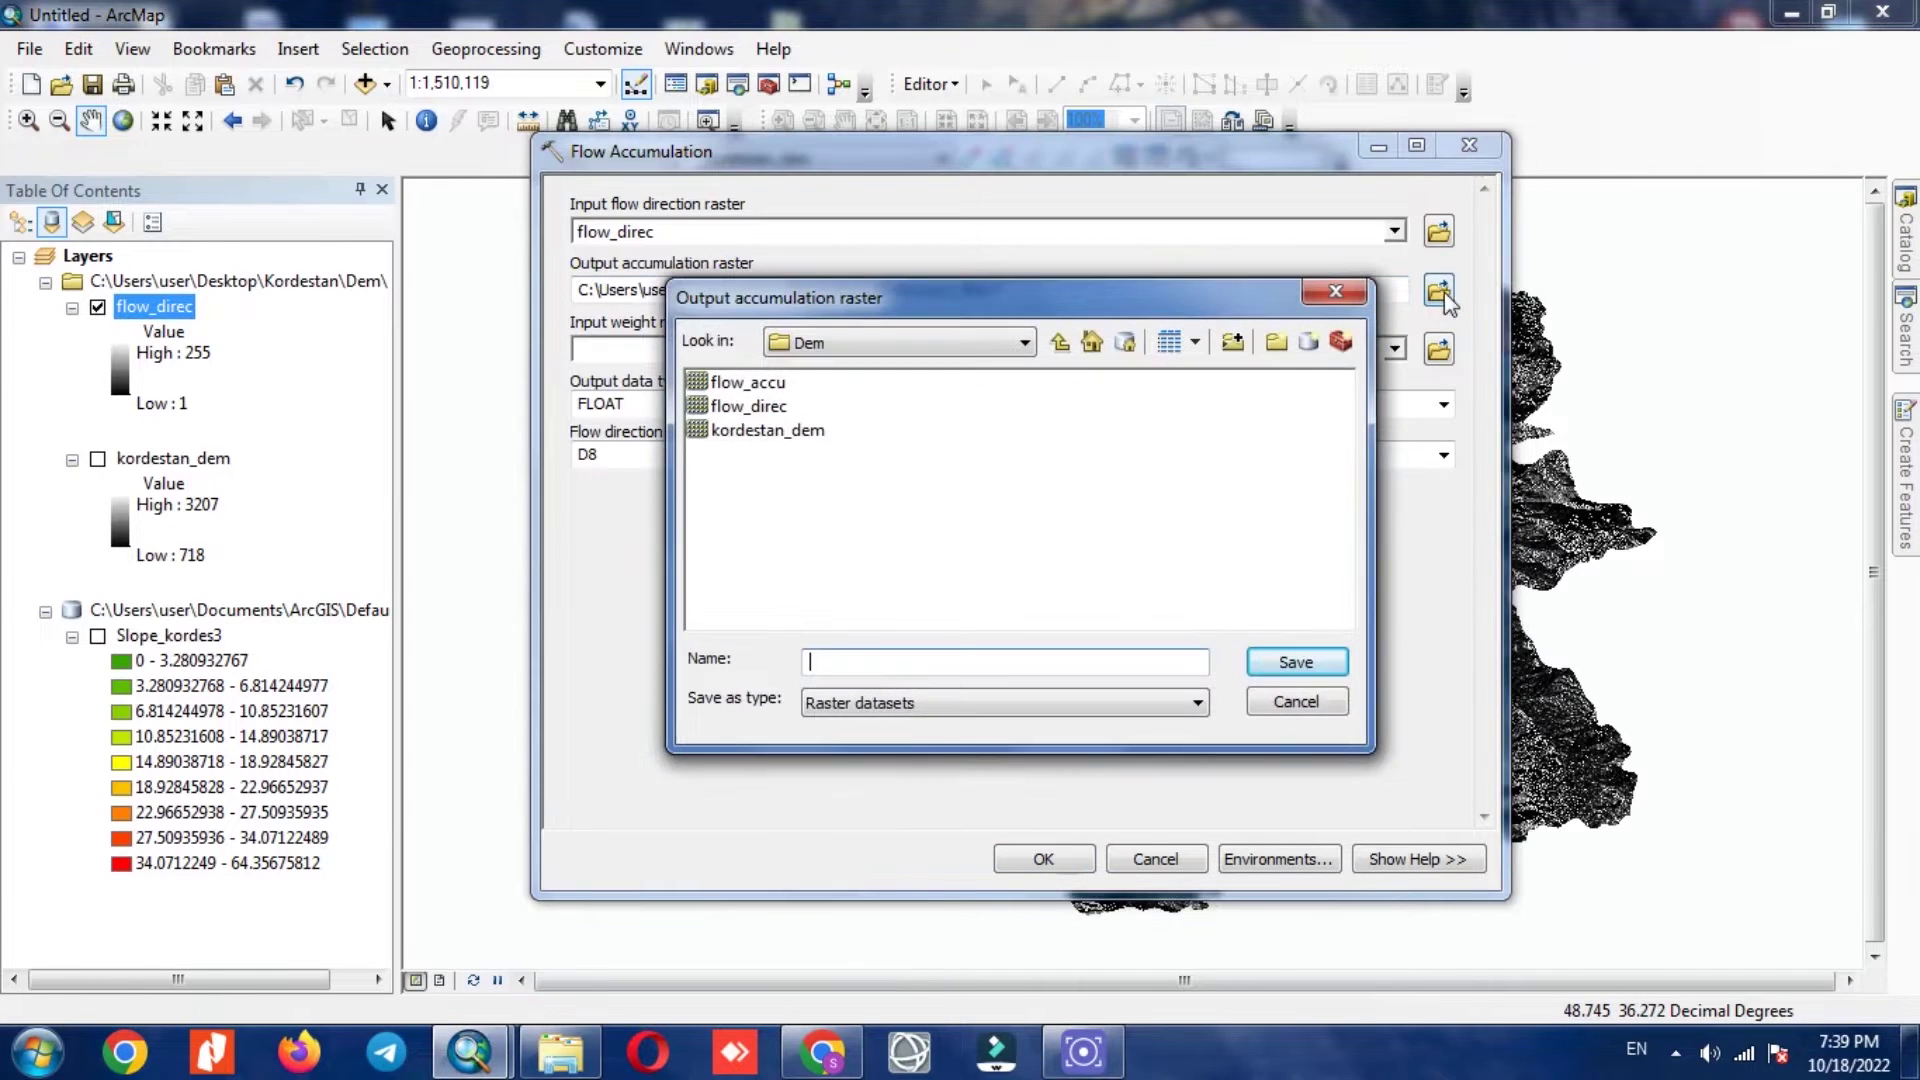
left_click(872, 652)
type("flow_accu2")
key("Return")
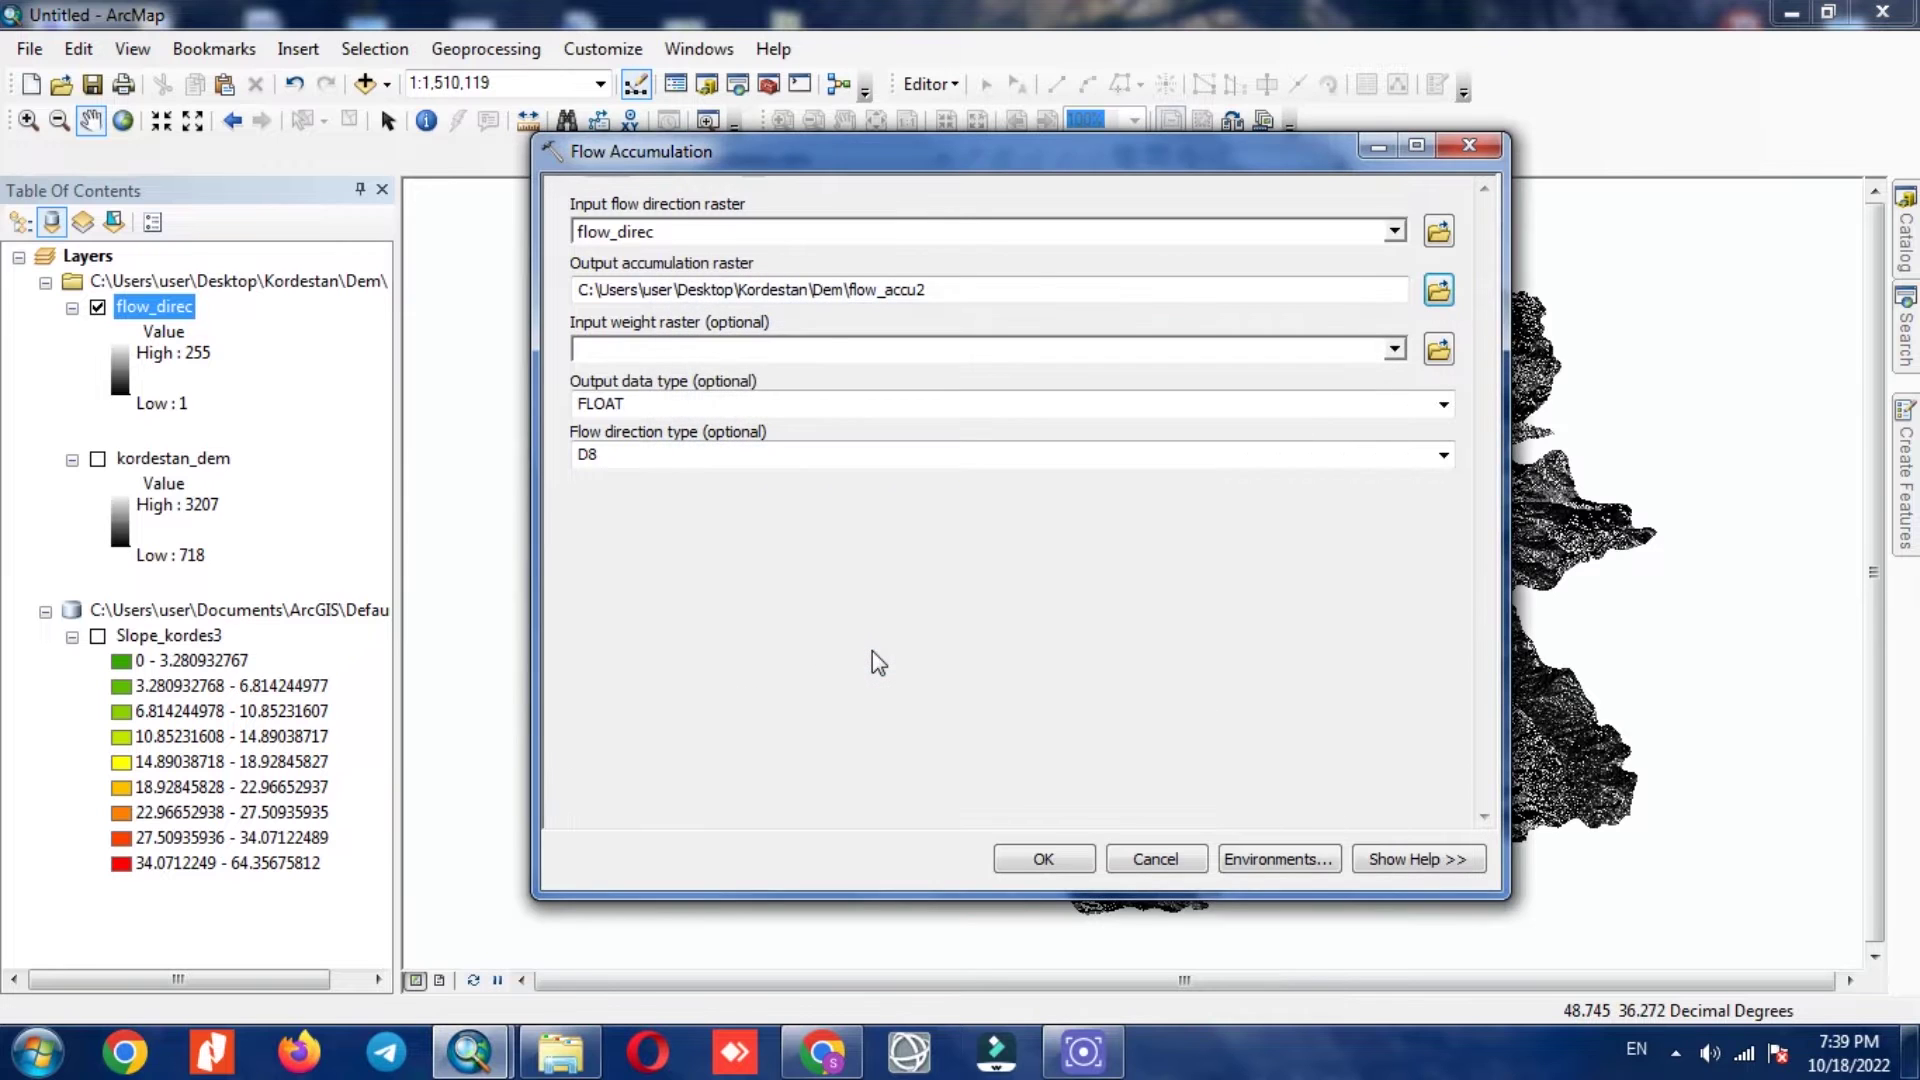
left_click(1043, 860)
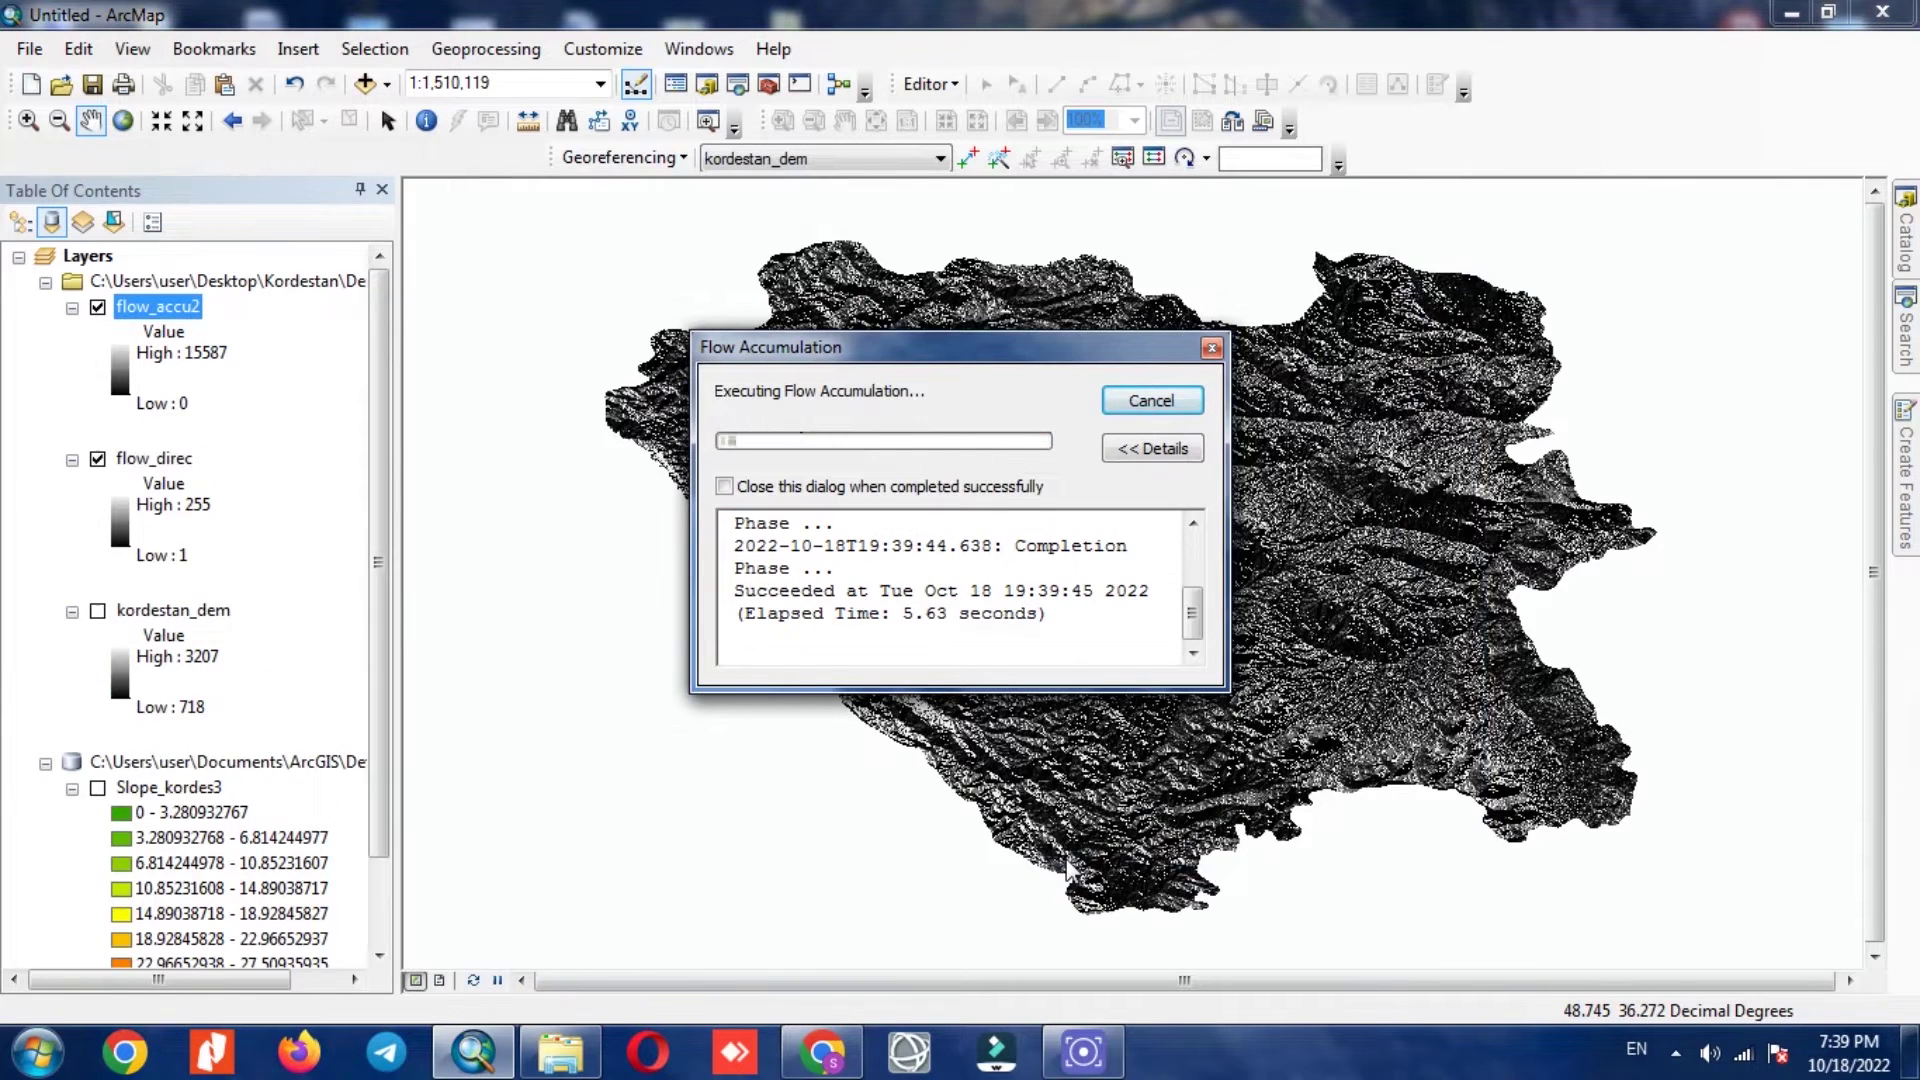
- Close the progress window, zoom in on the flow_accu2 stream lines, then return to full extent
left_click(1212, 348)
scroll(1167, 538, "down", 2)
scroll(1167, 538, "down", 1)
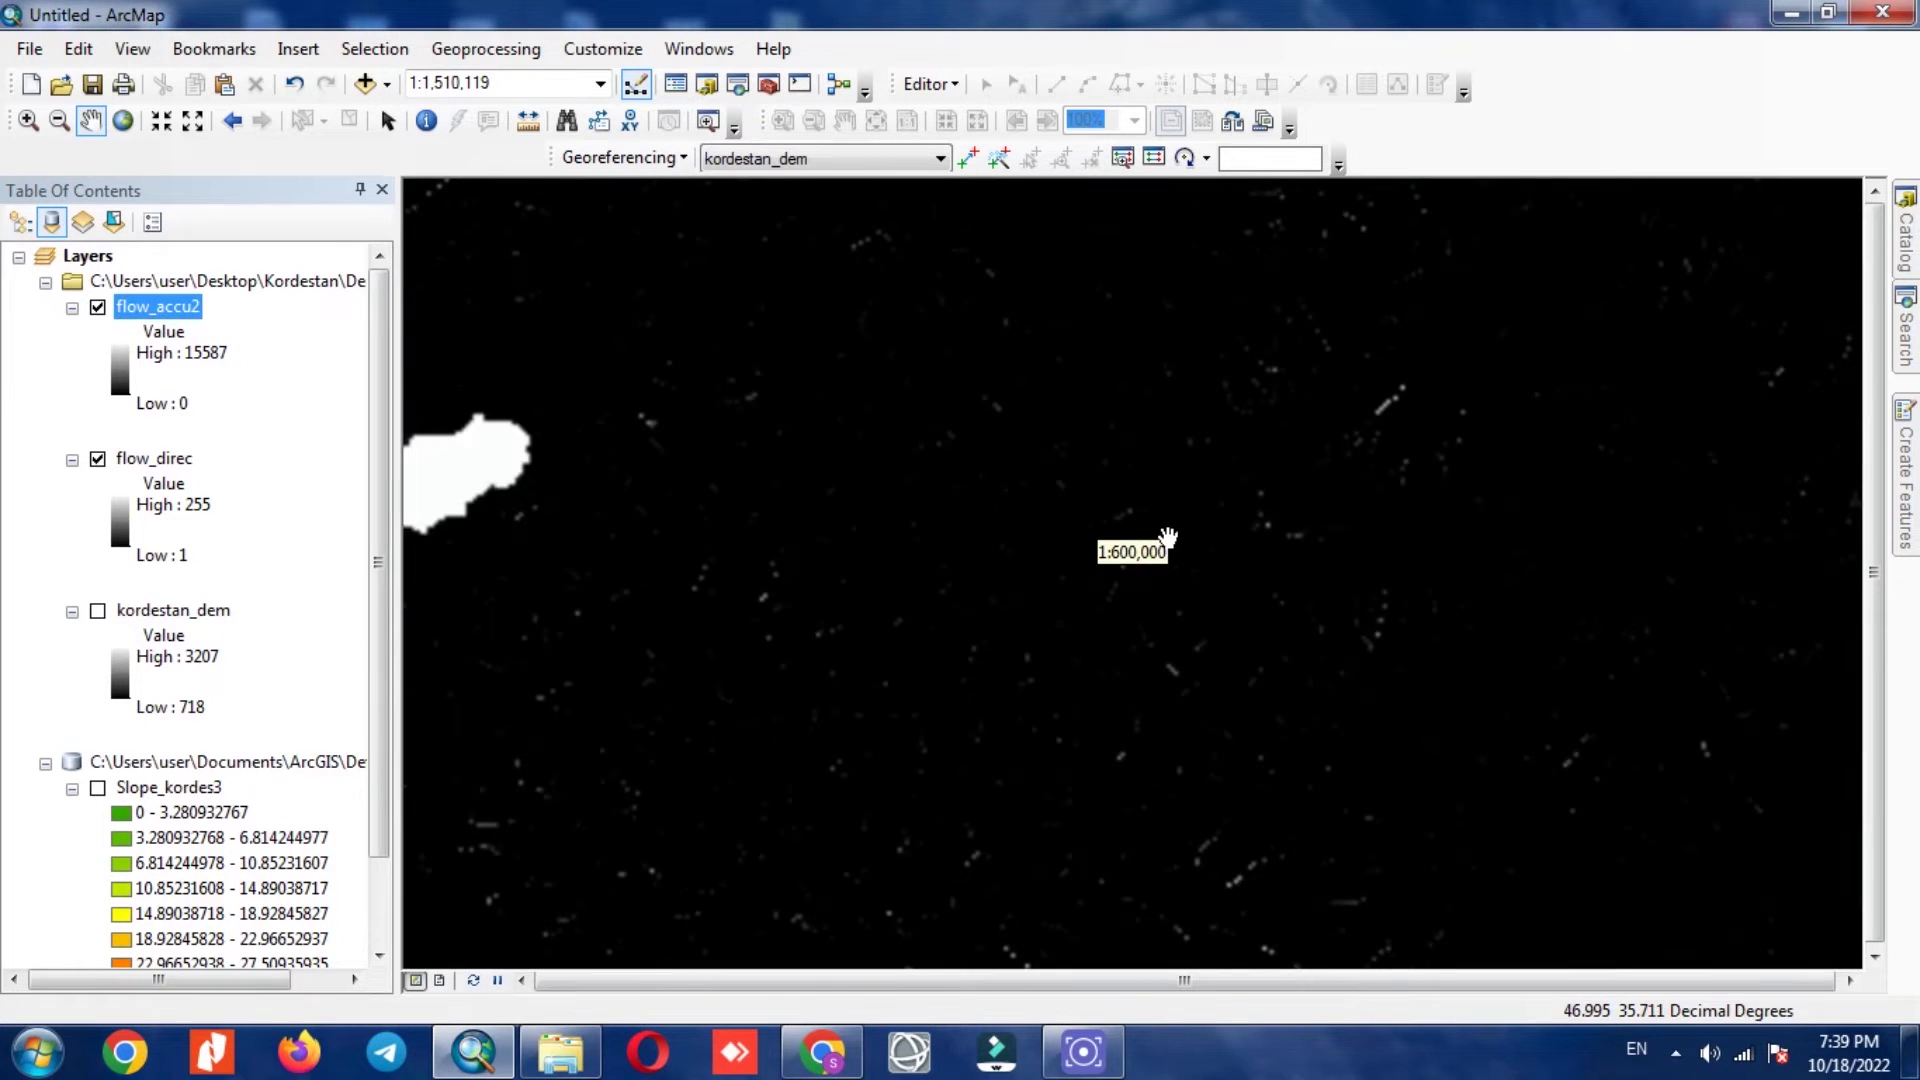
scroll(1155, 541, "down", 2)
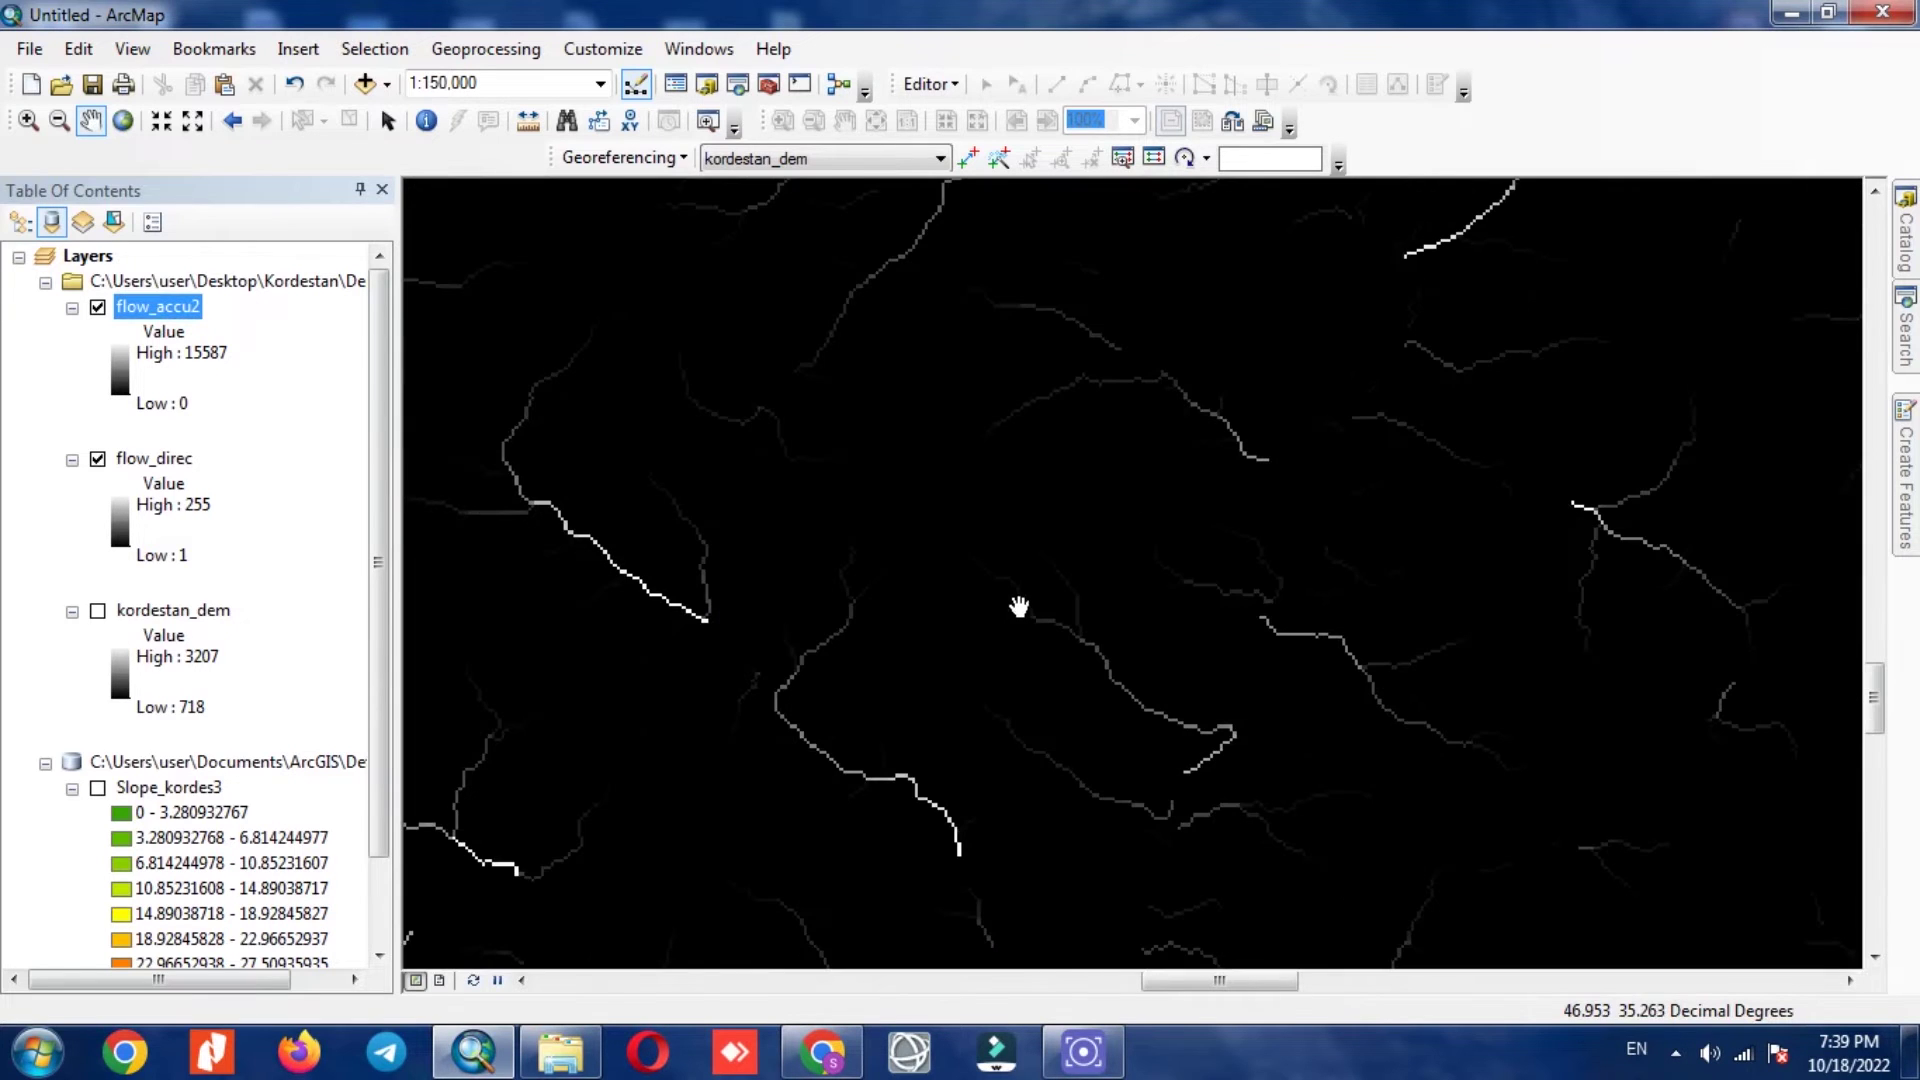
left_click(125, 122)
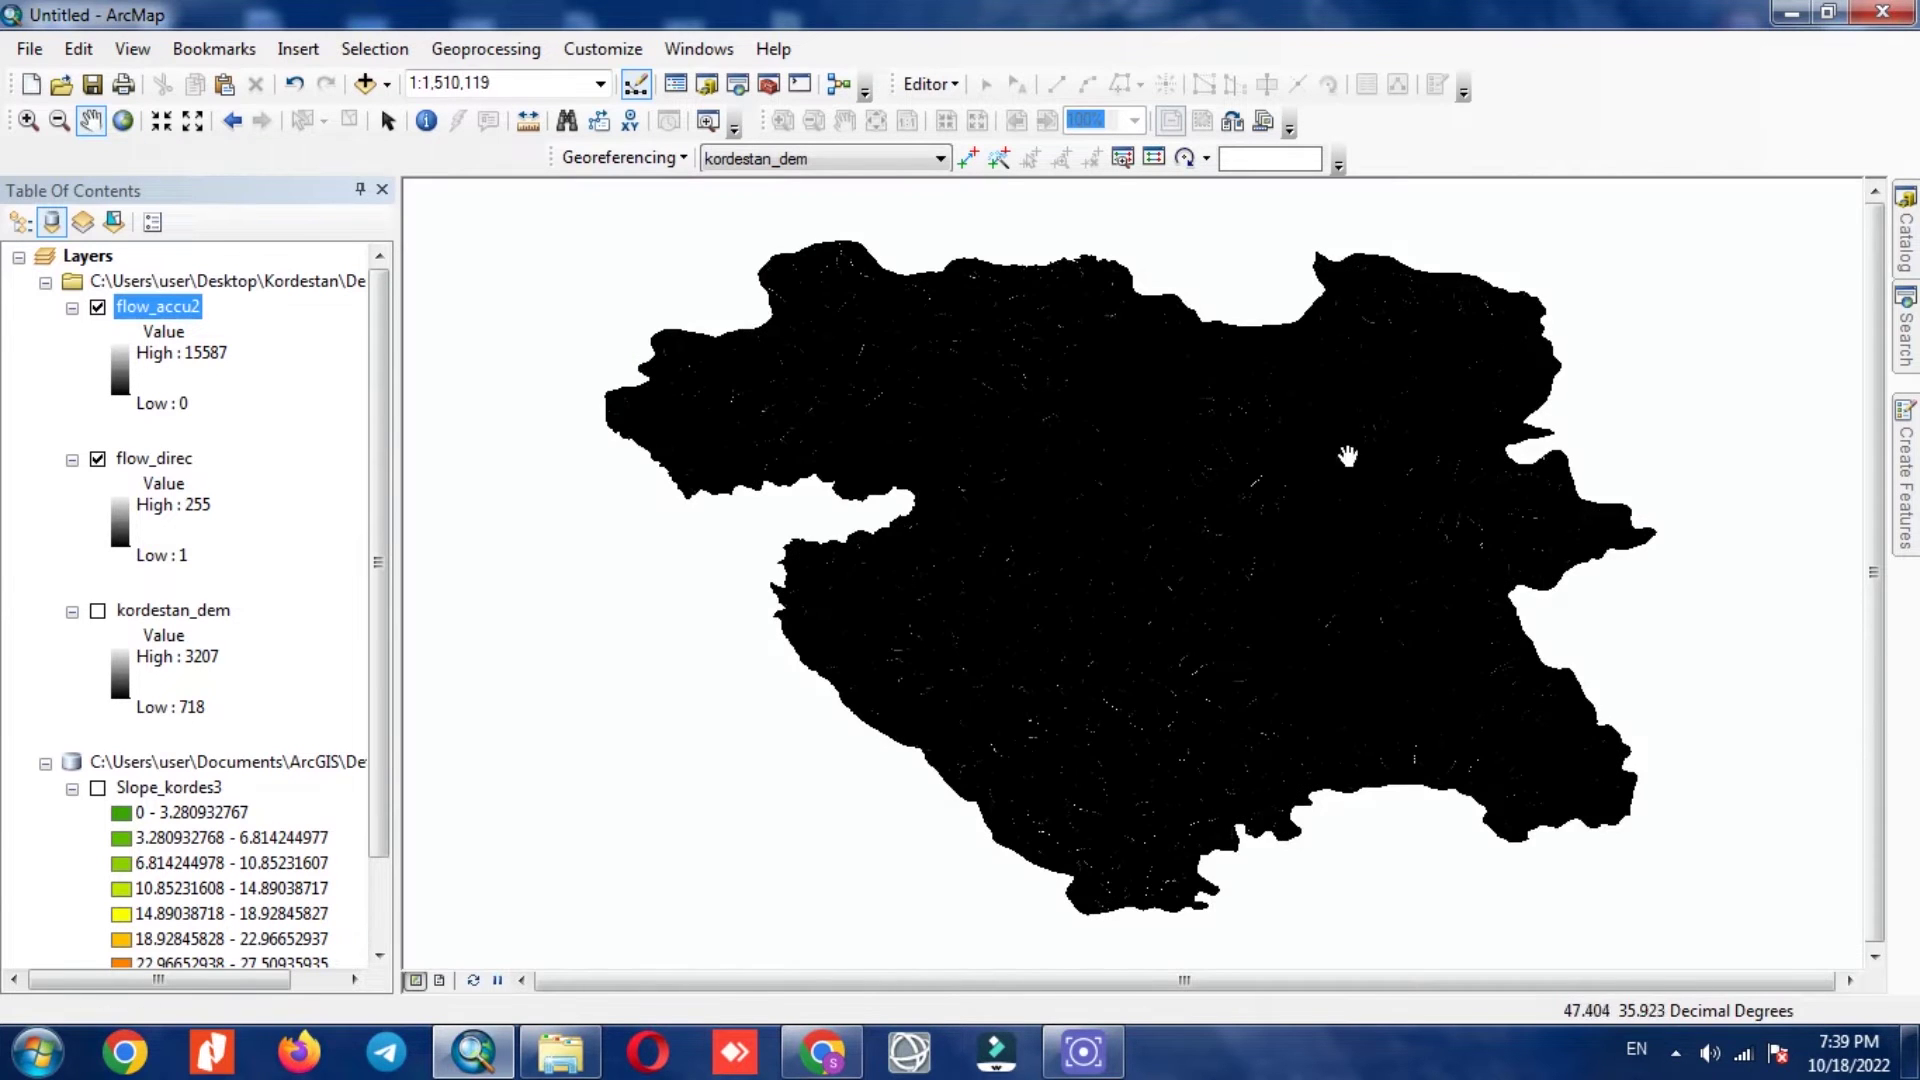
left_click(1906, 326)
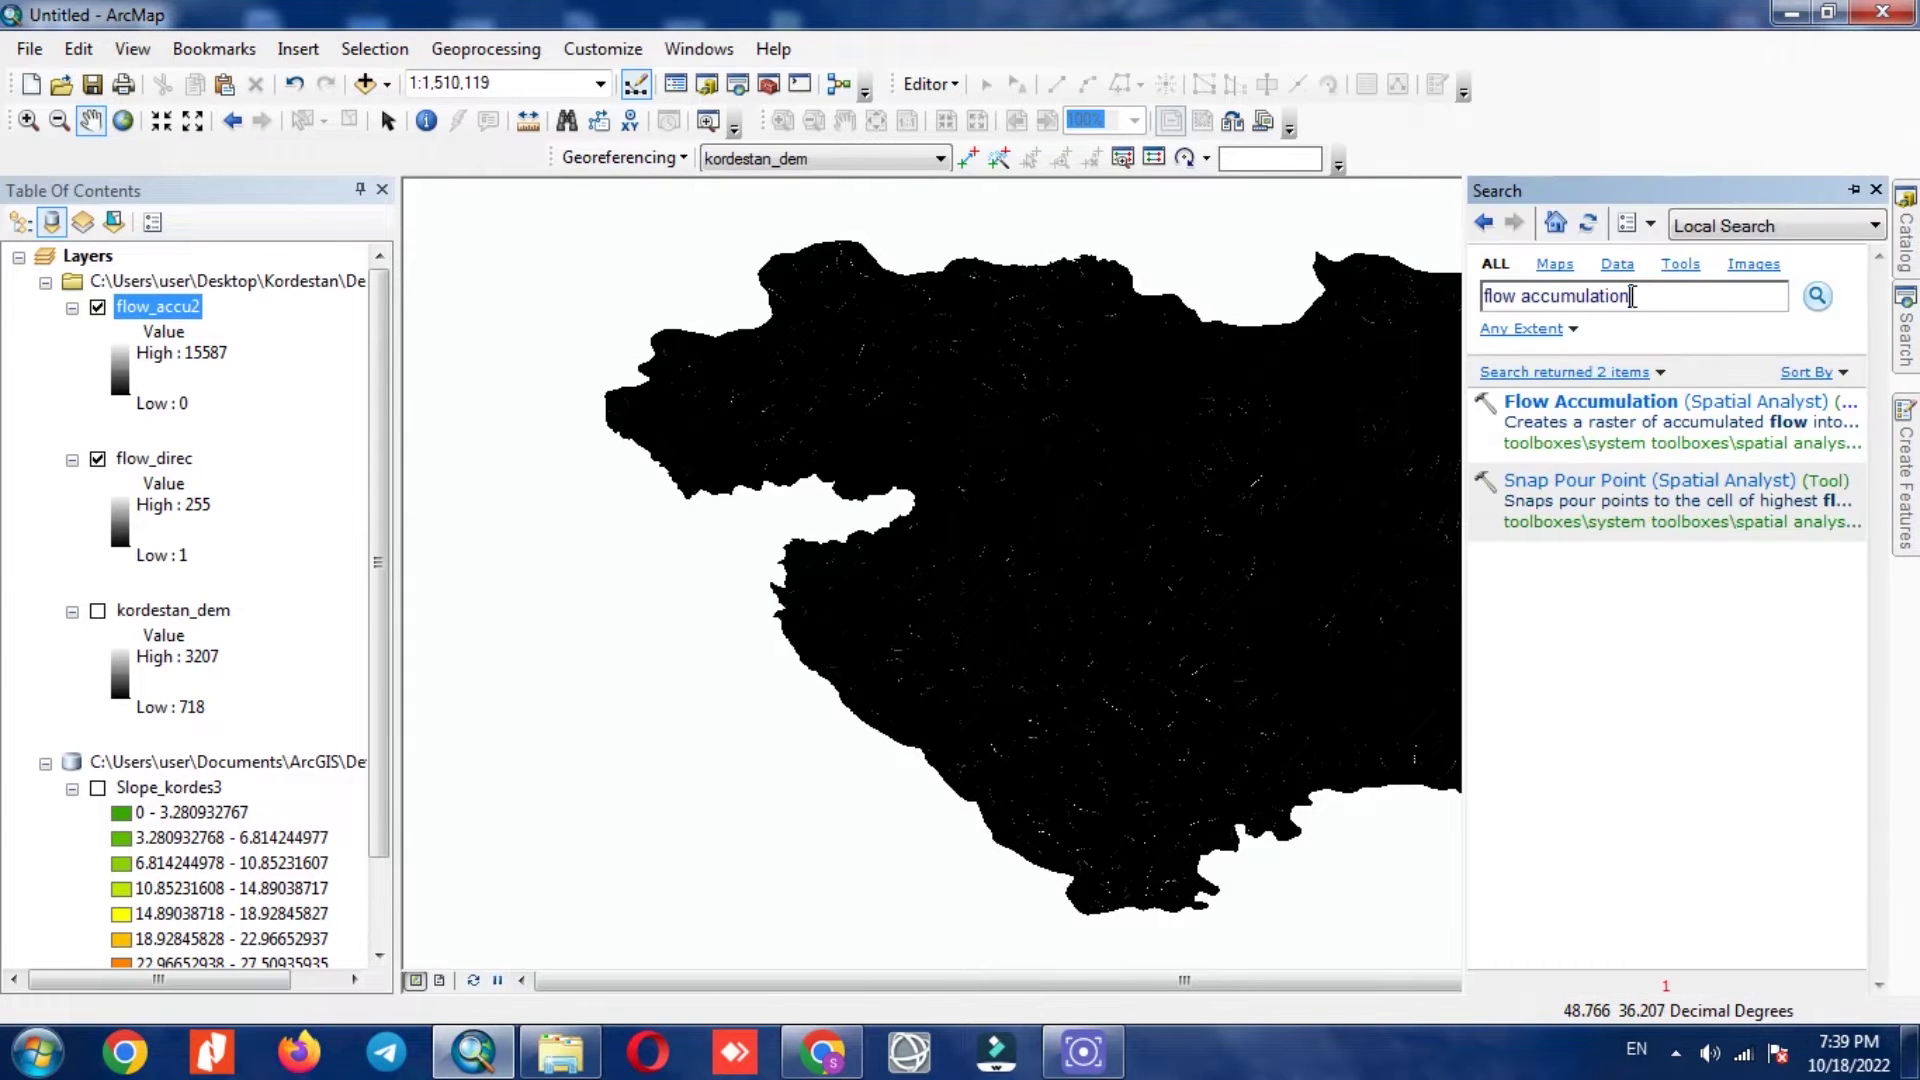
- Search for 'raster calculator' and open the Spatial Analyst Raster Calculator
left_click_drag(1631, 297, 1487, 297)
type("r")
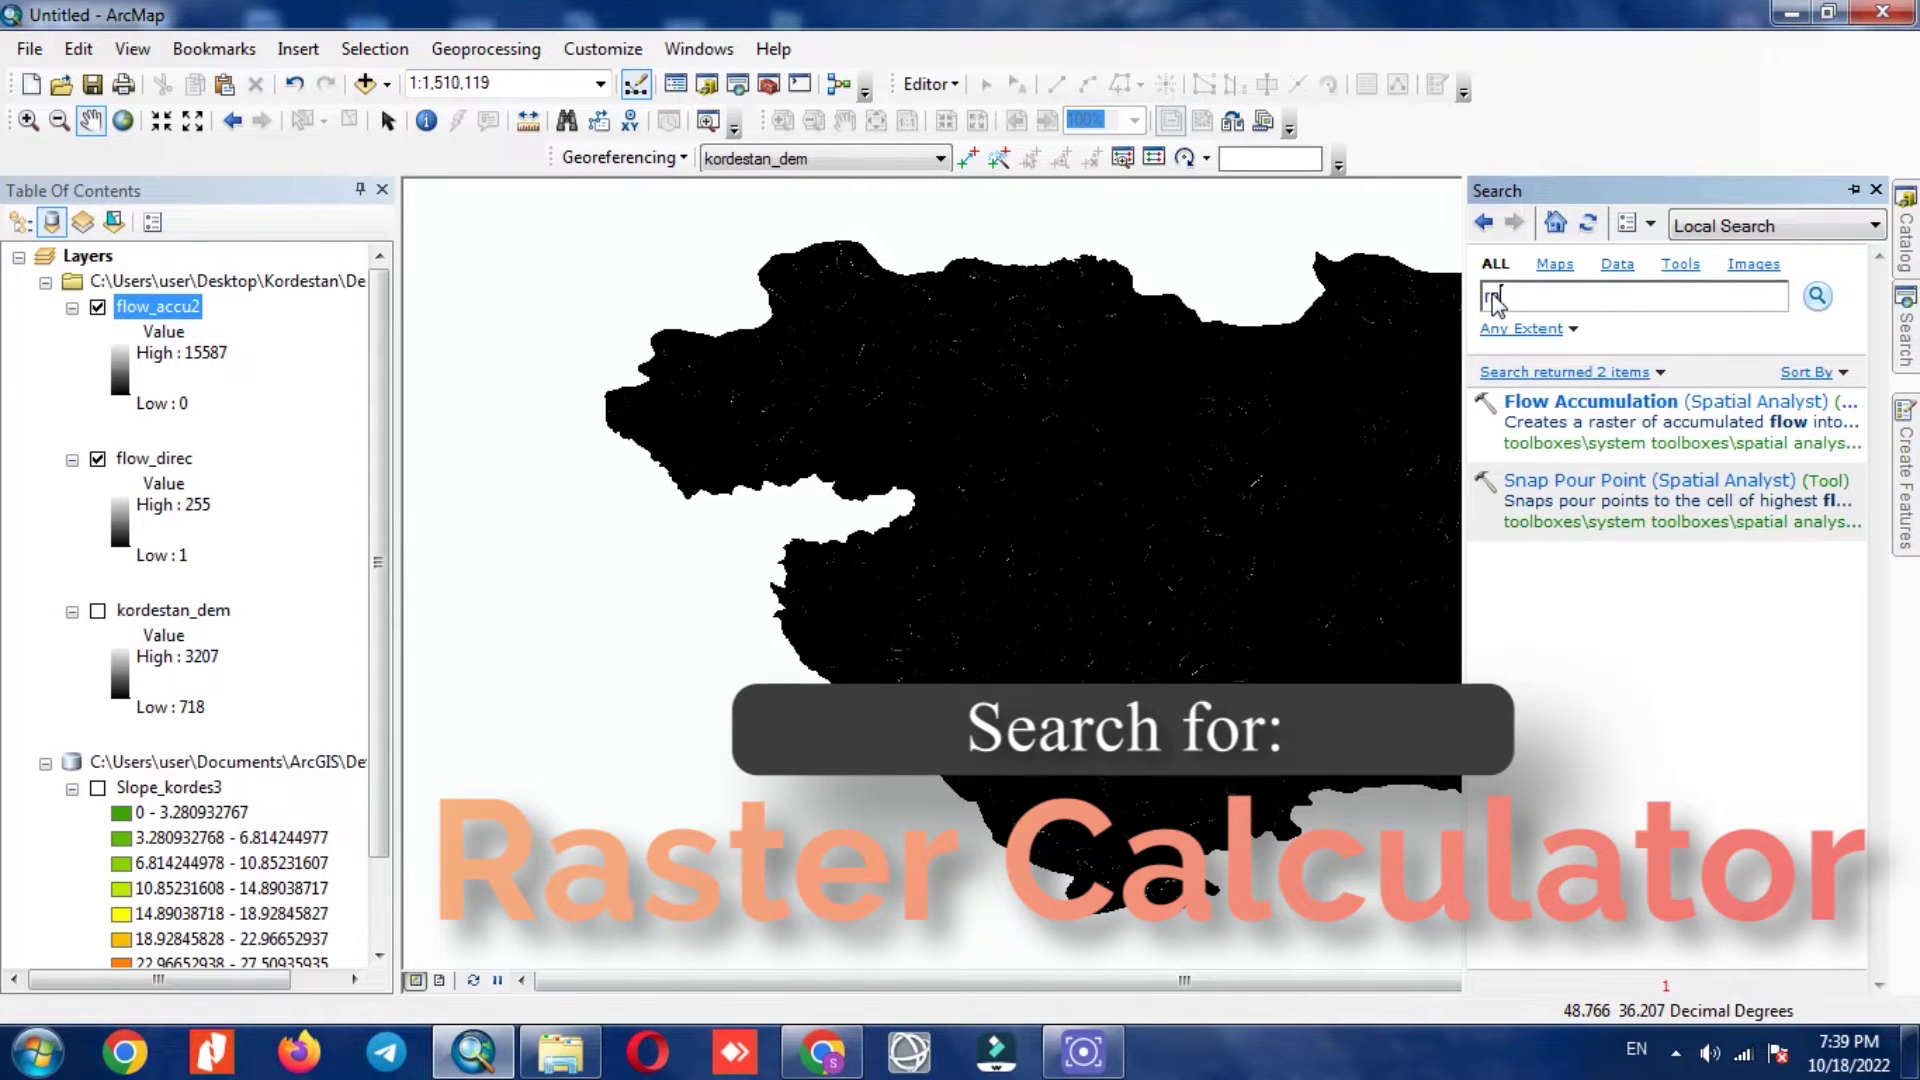
type("aster ca")
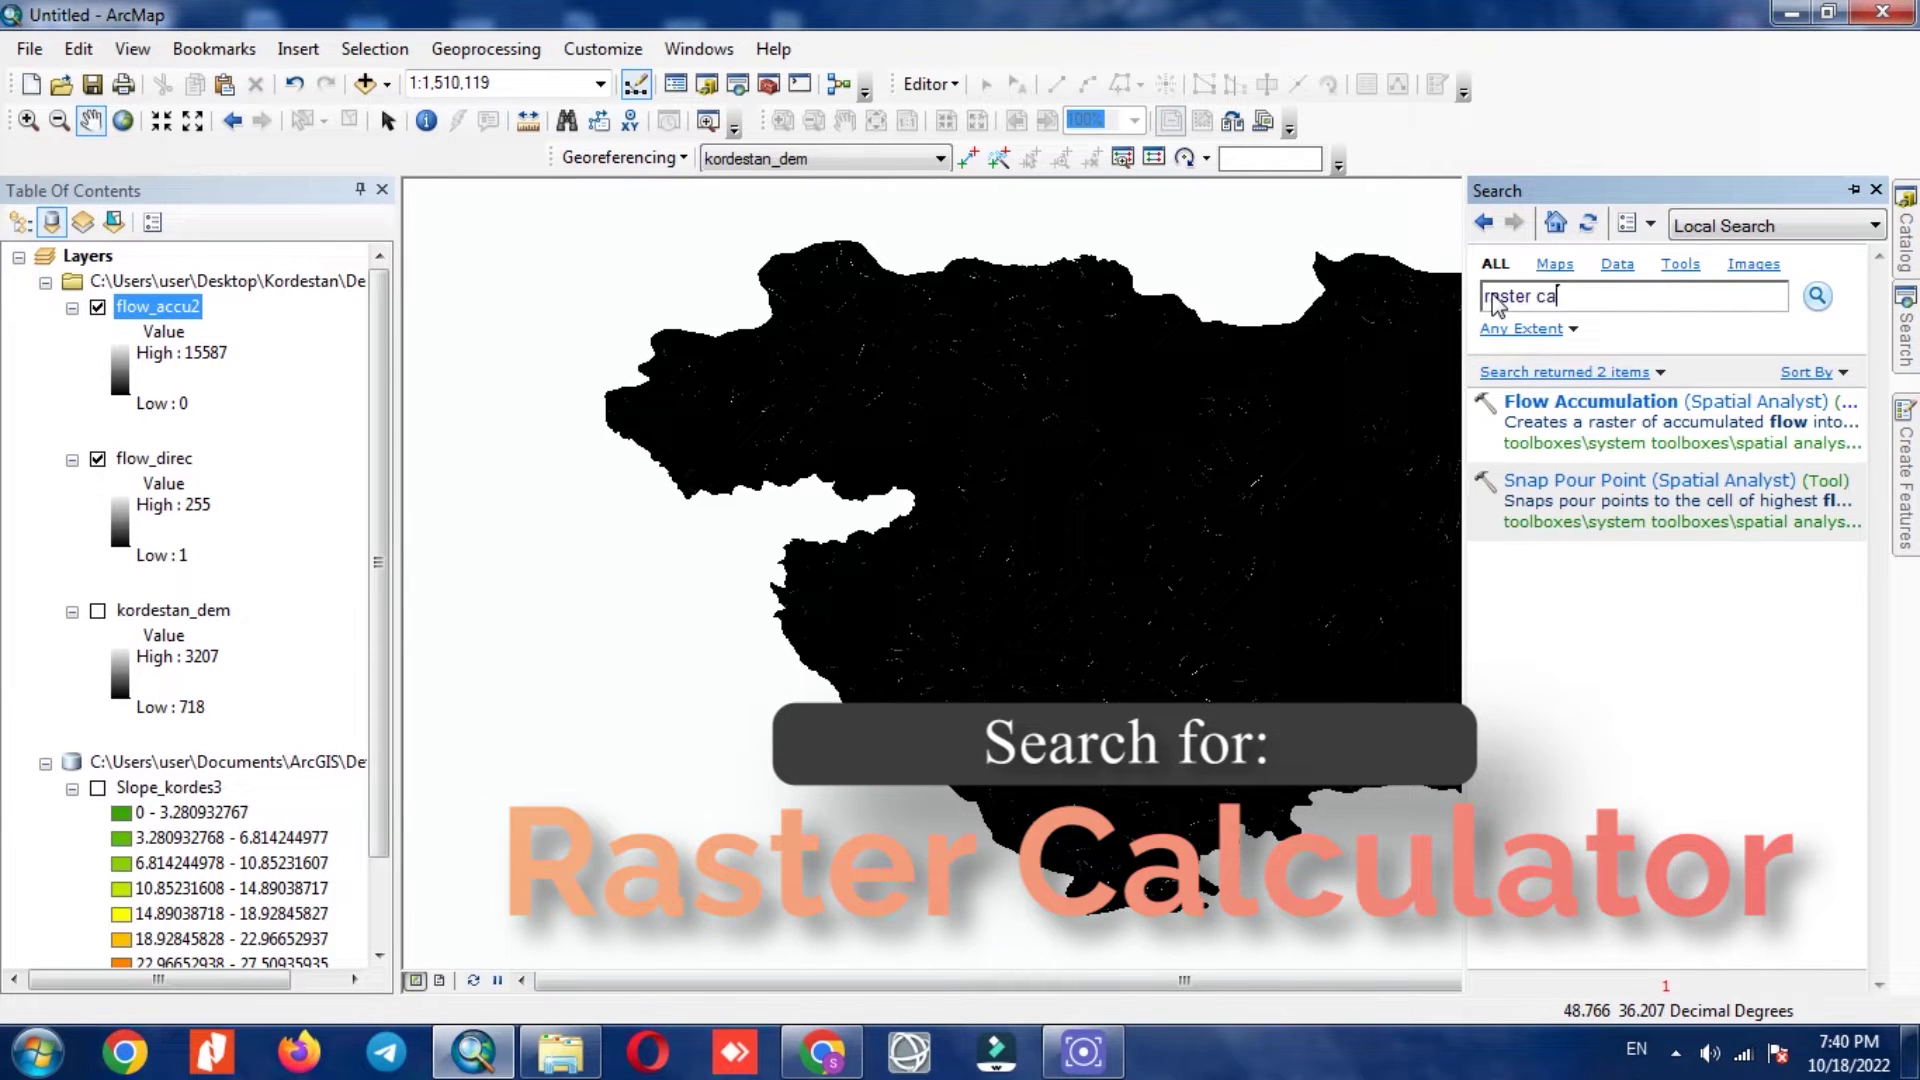
type("lculator")
key("Return")
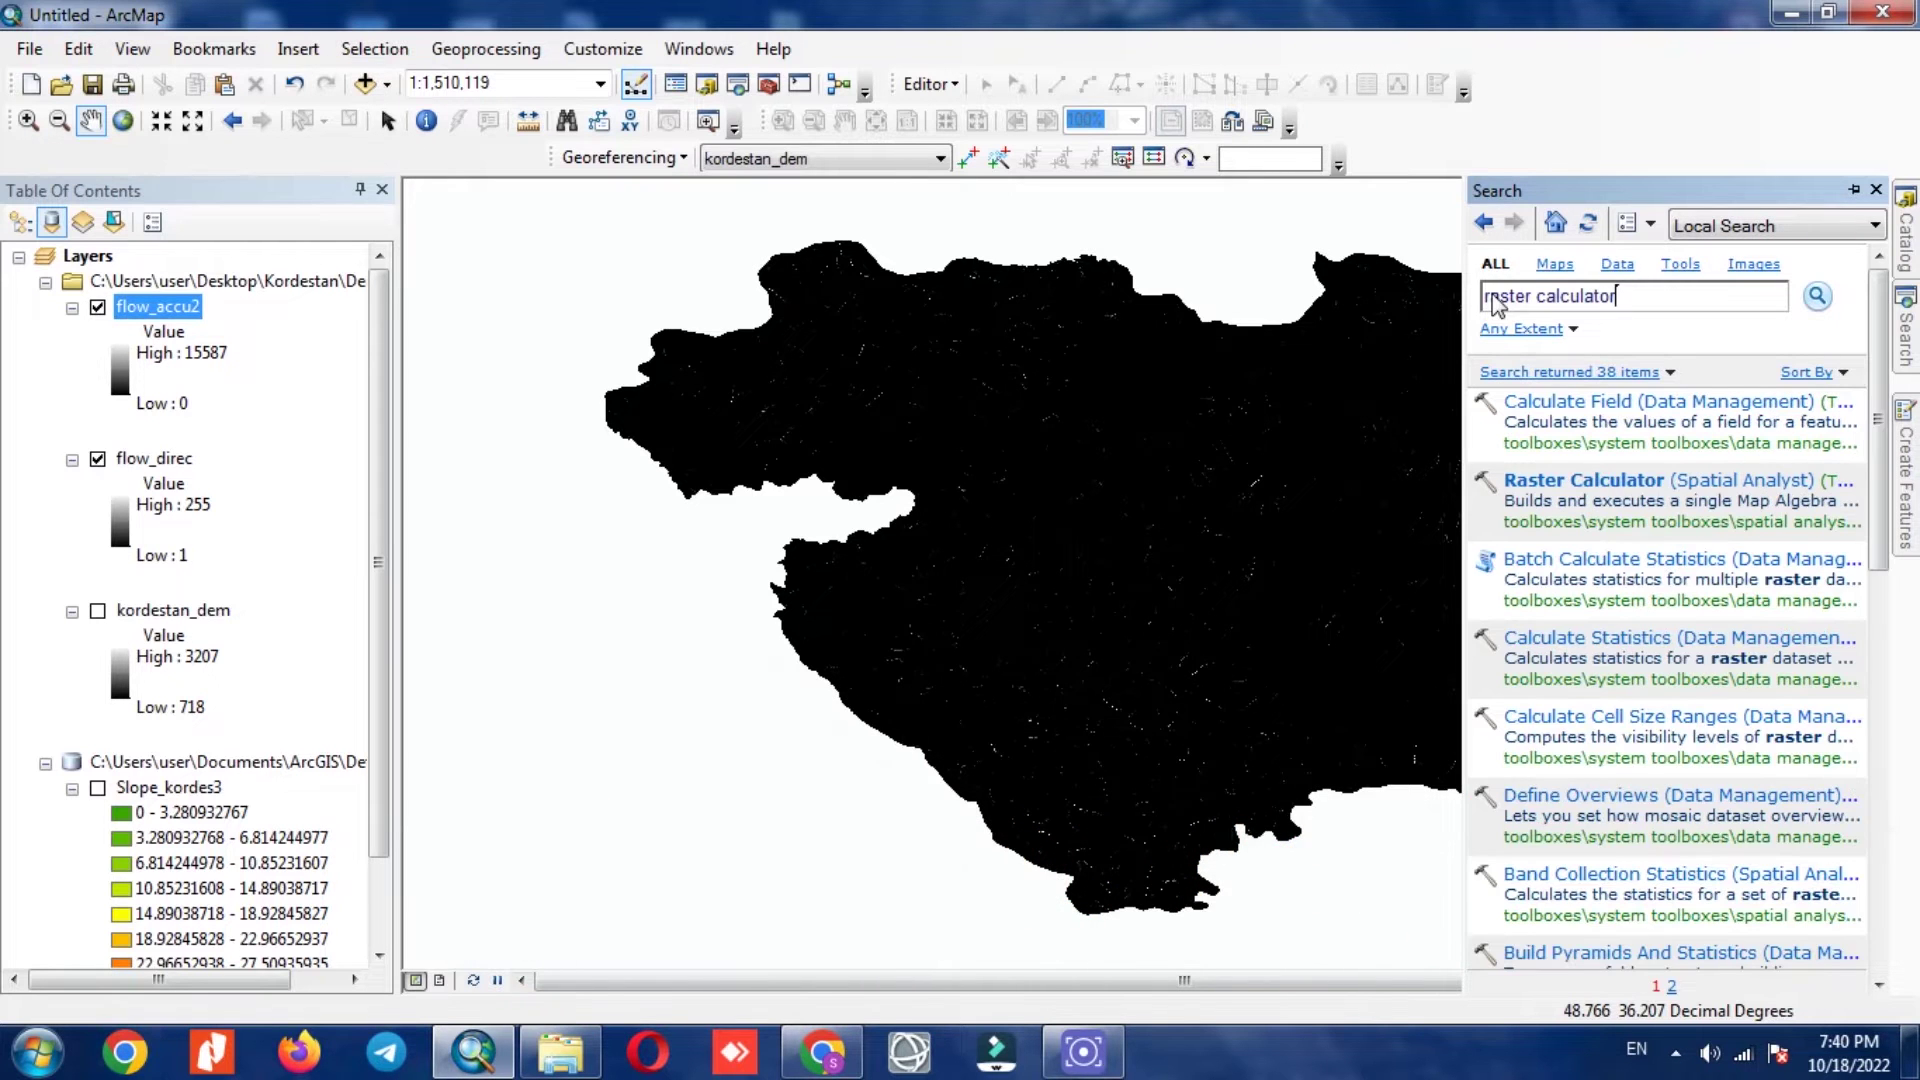
left_click(1599, 484)
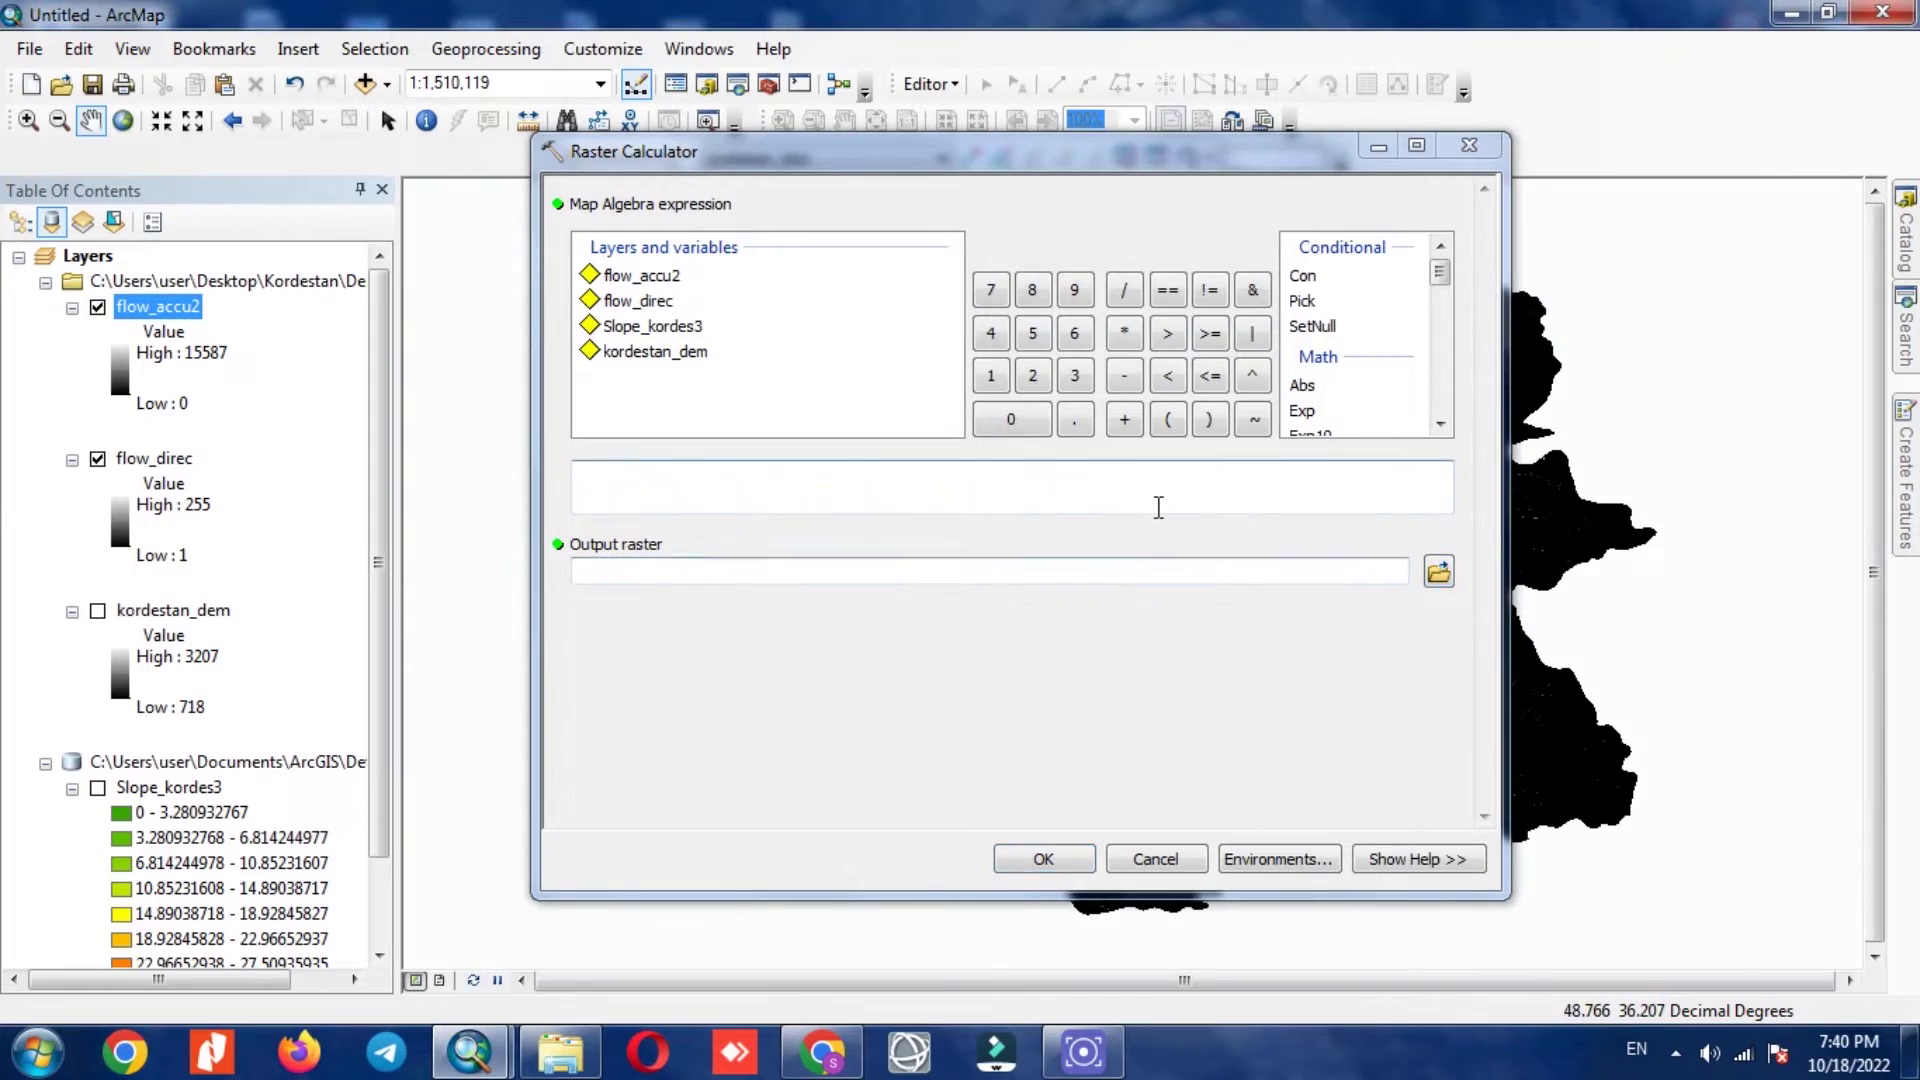
- Build the first term's base as Power("flow_accu2" / 22.13
left_click(1441, 424)
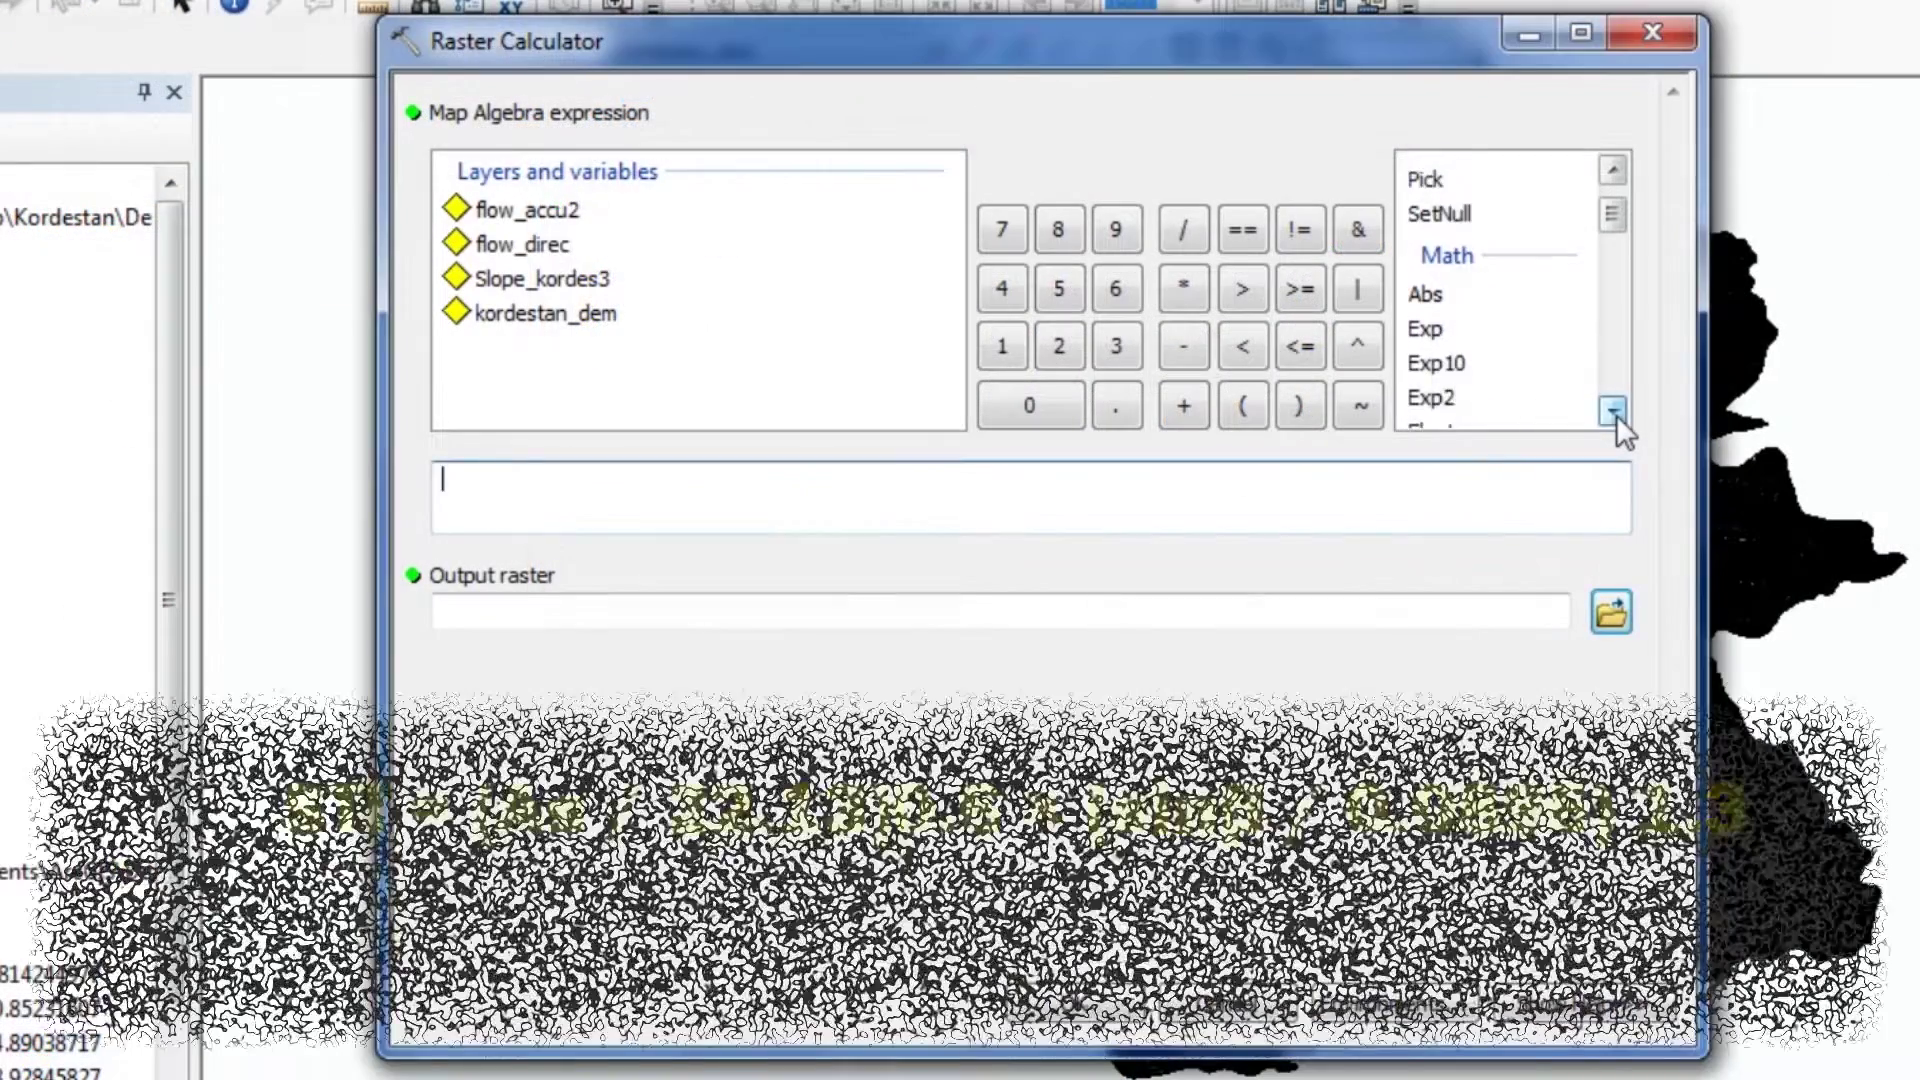
left_click(1441, 424)
left_click(1614, 411)
left_click(1614, 411)
left_click(1614, 411)
left_click(1614, 411)
left_click(1614, 411)
left_click(1614, 411)
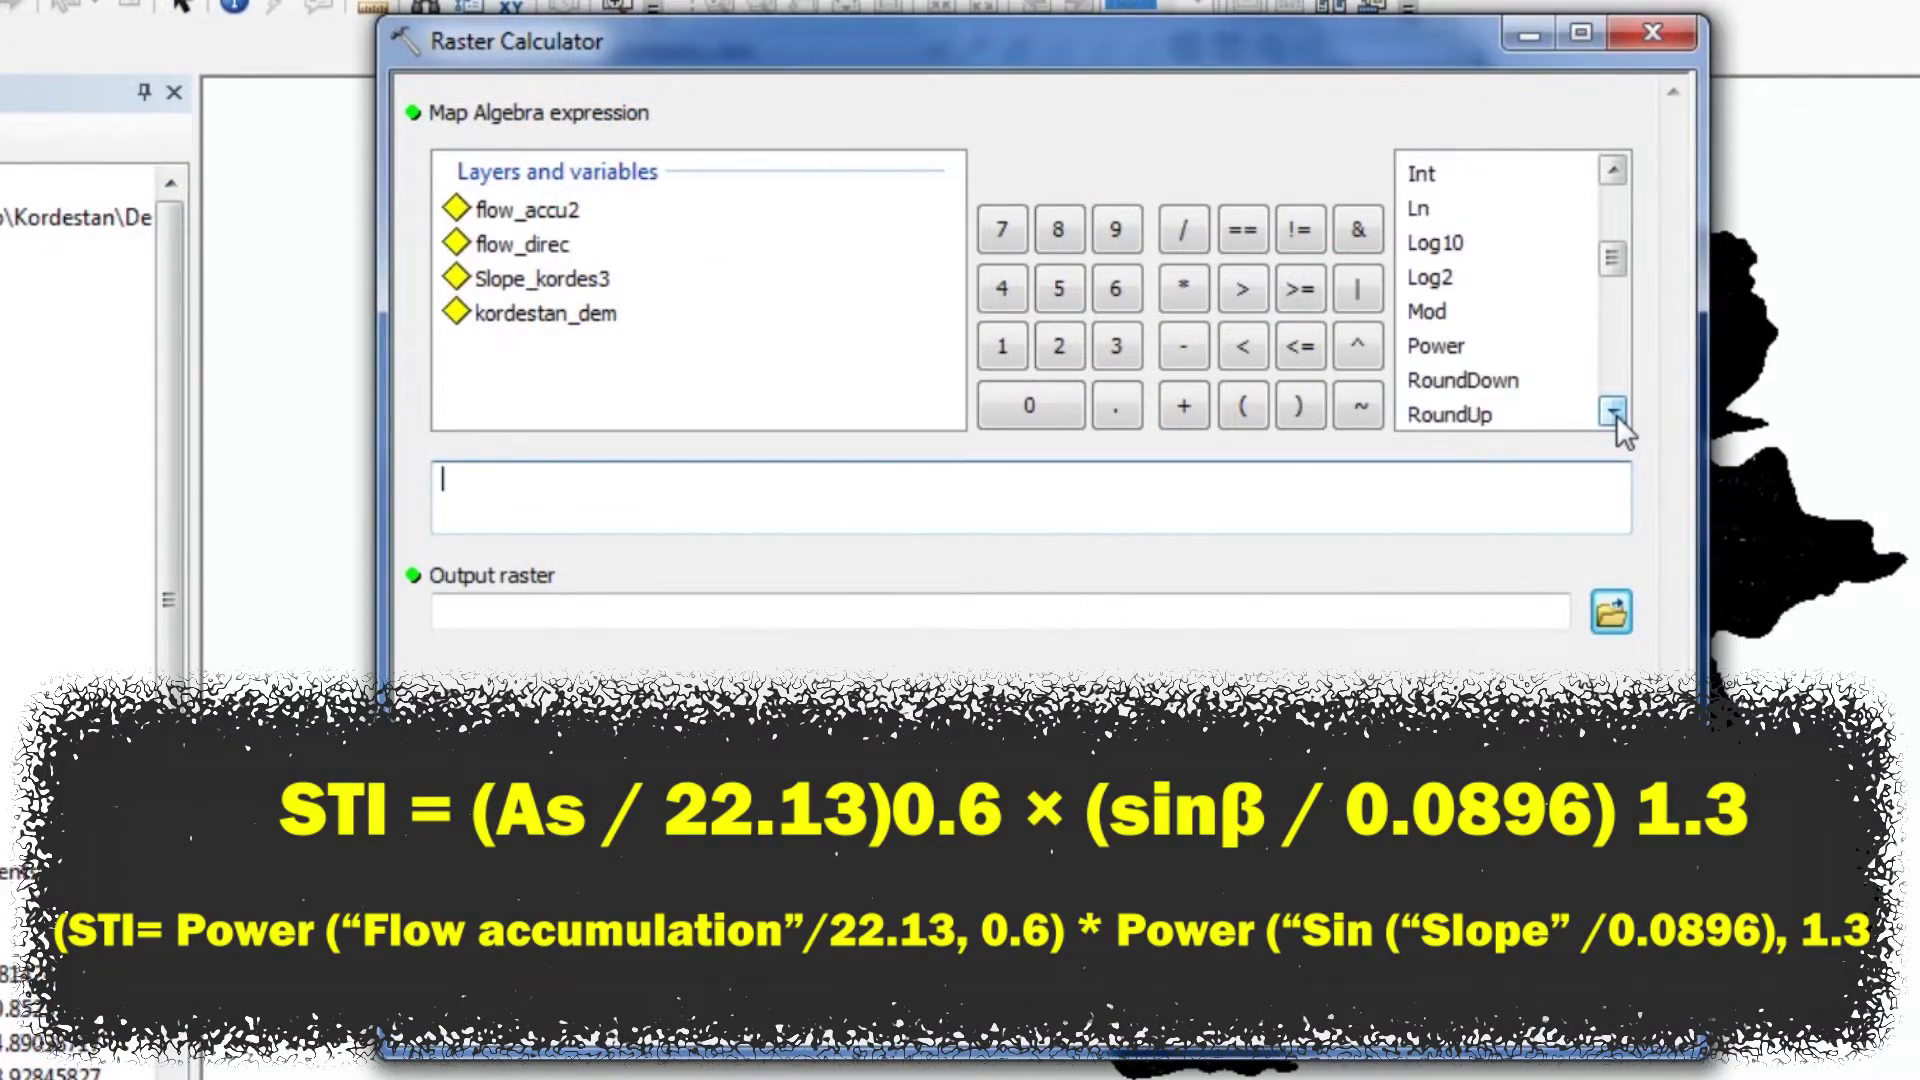
double_click(1438, 349)
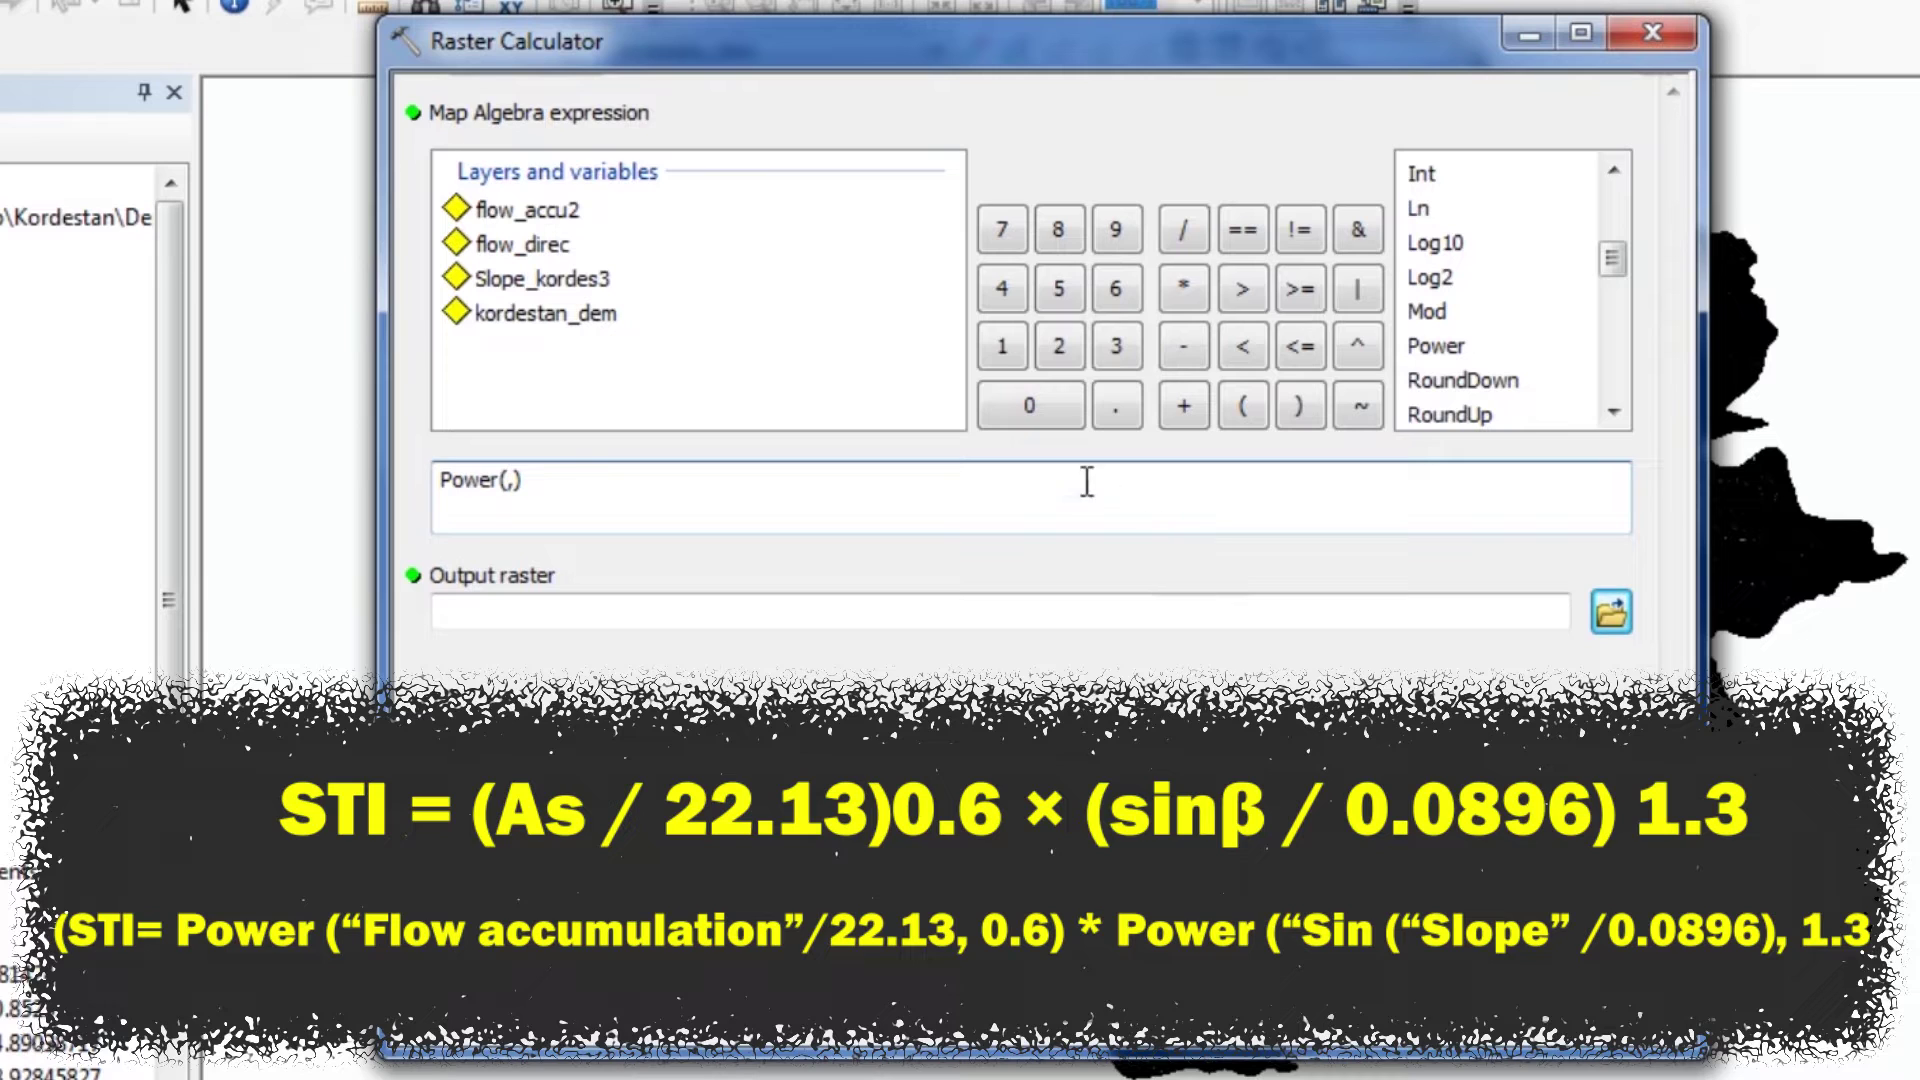
double_click(566, 216)
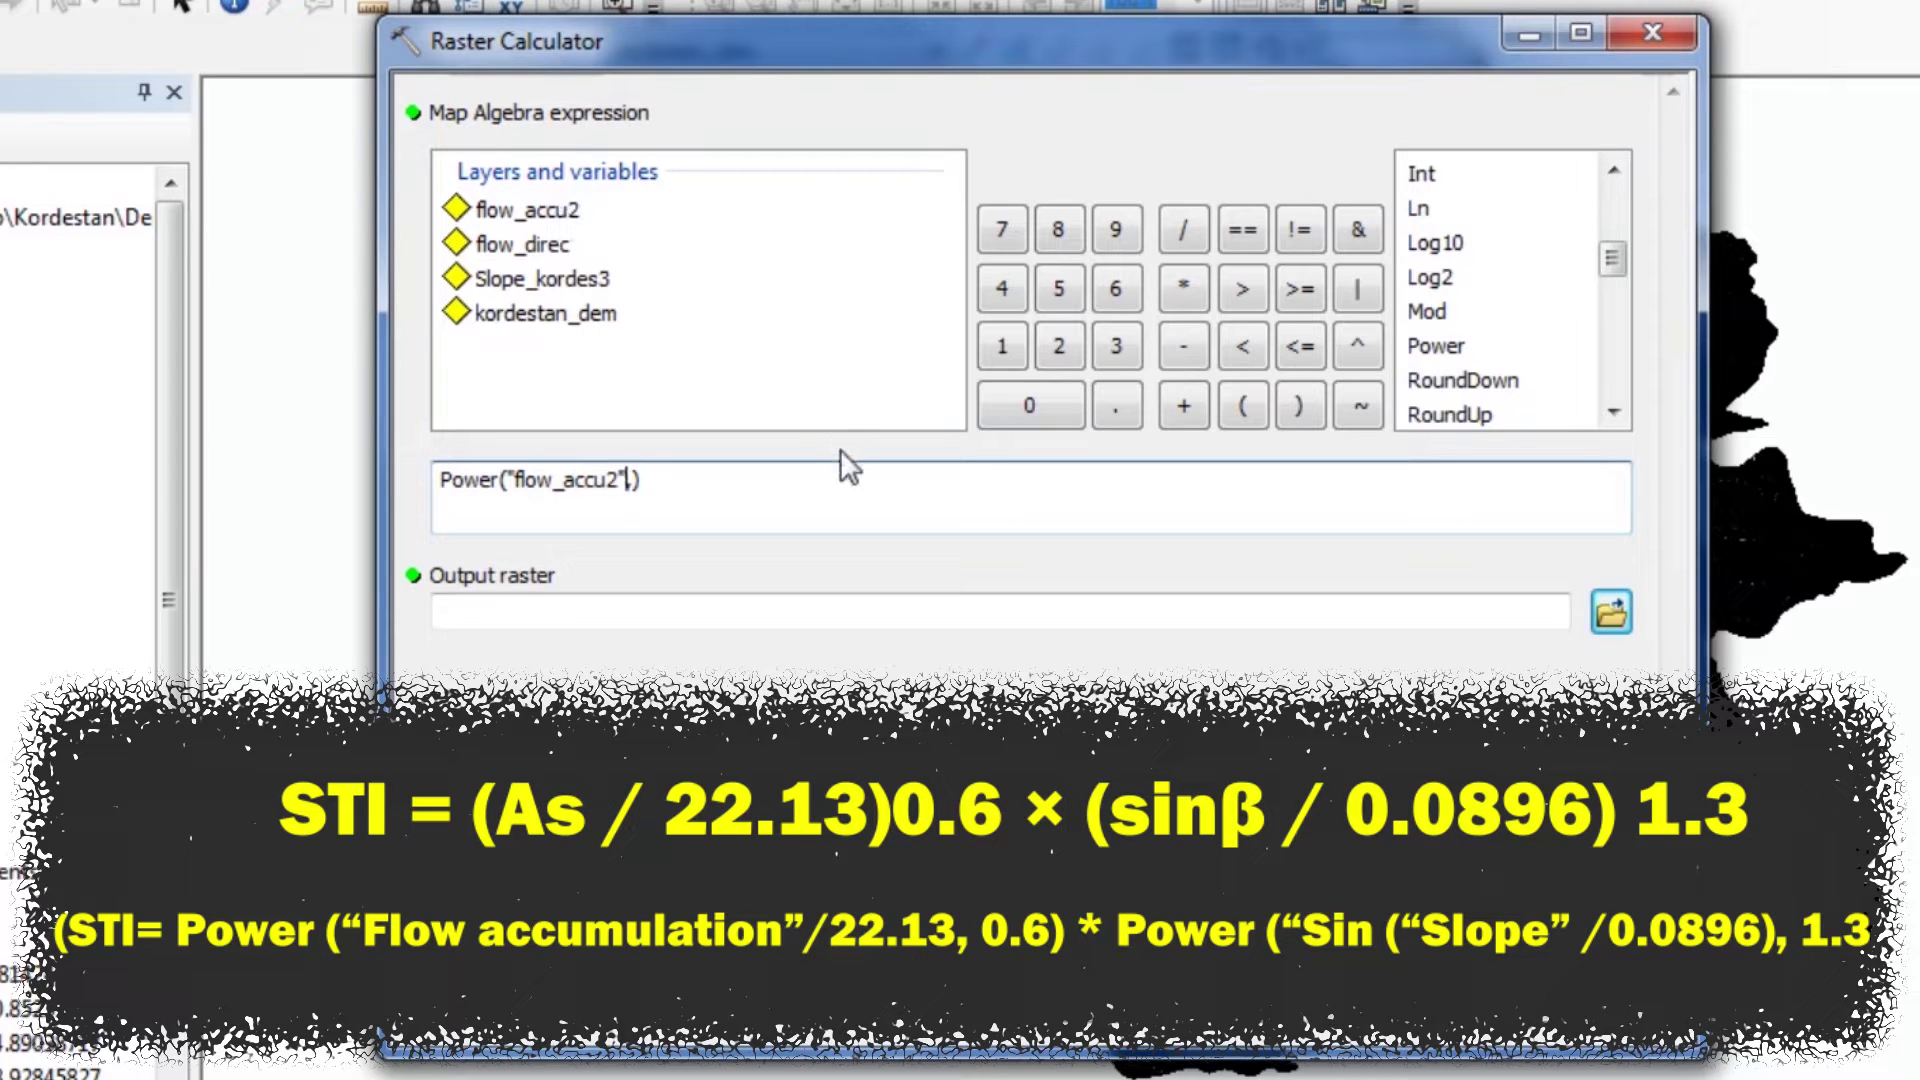
left_click(1183, 232)
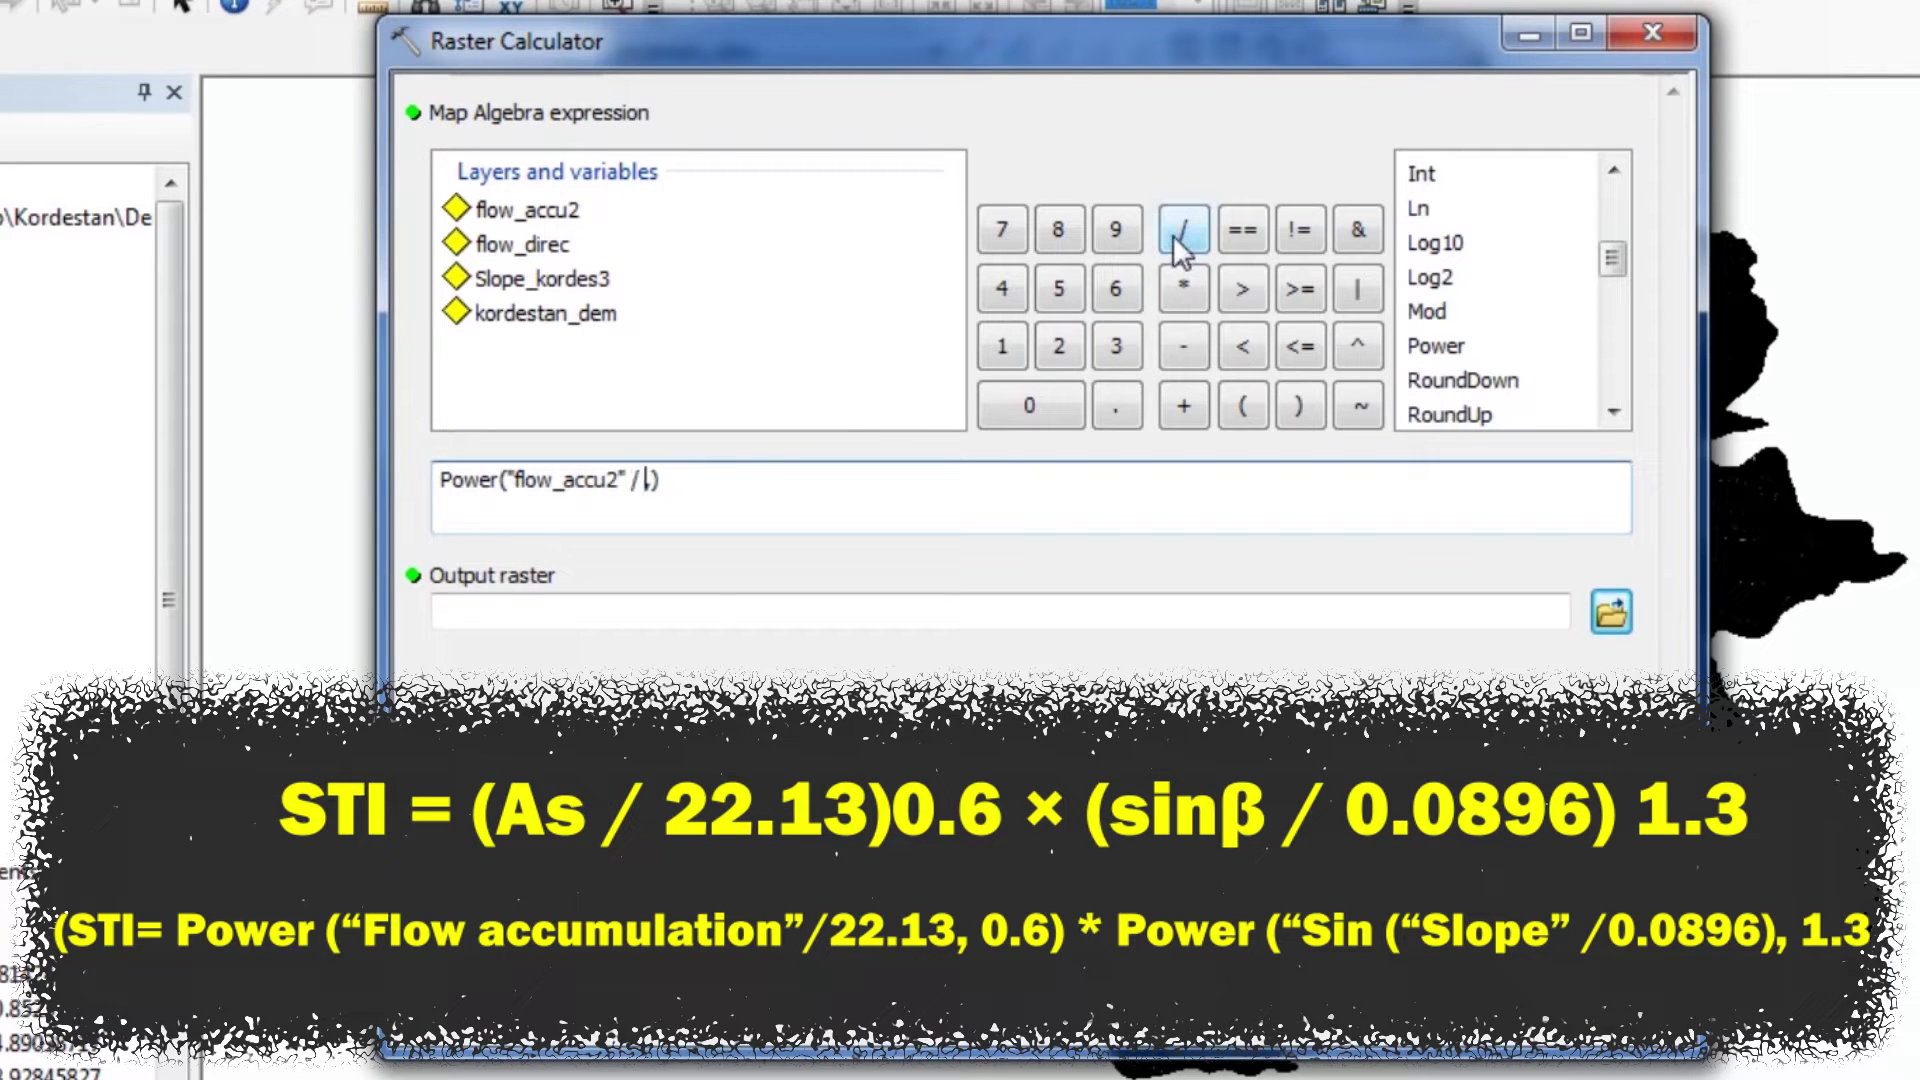
double_click(1057, 346)
left_click(1116, 405)
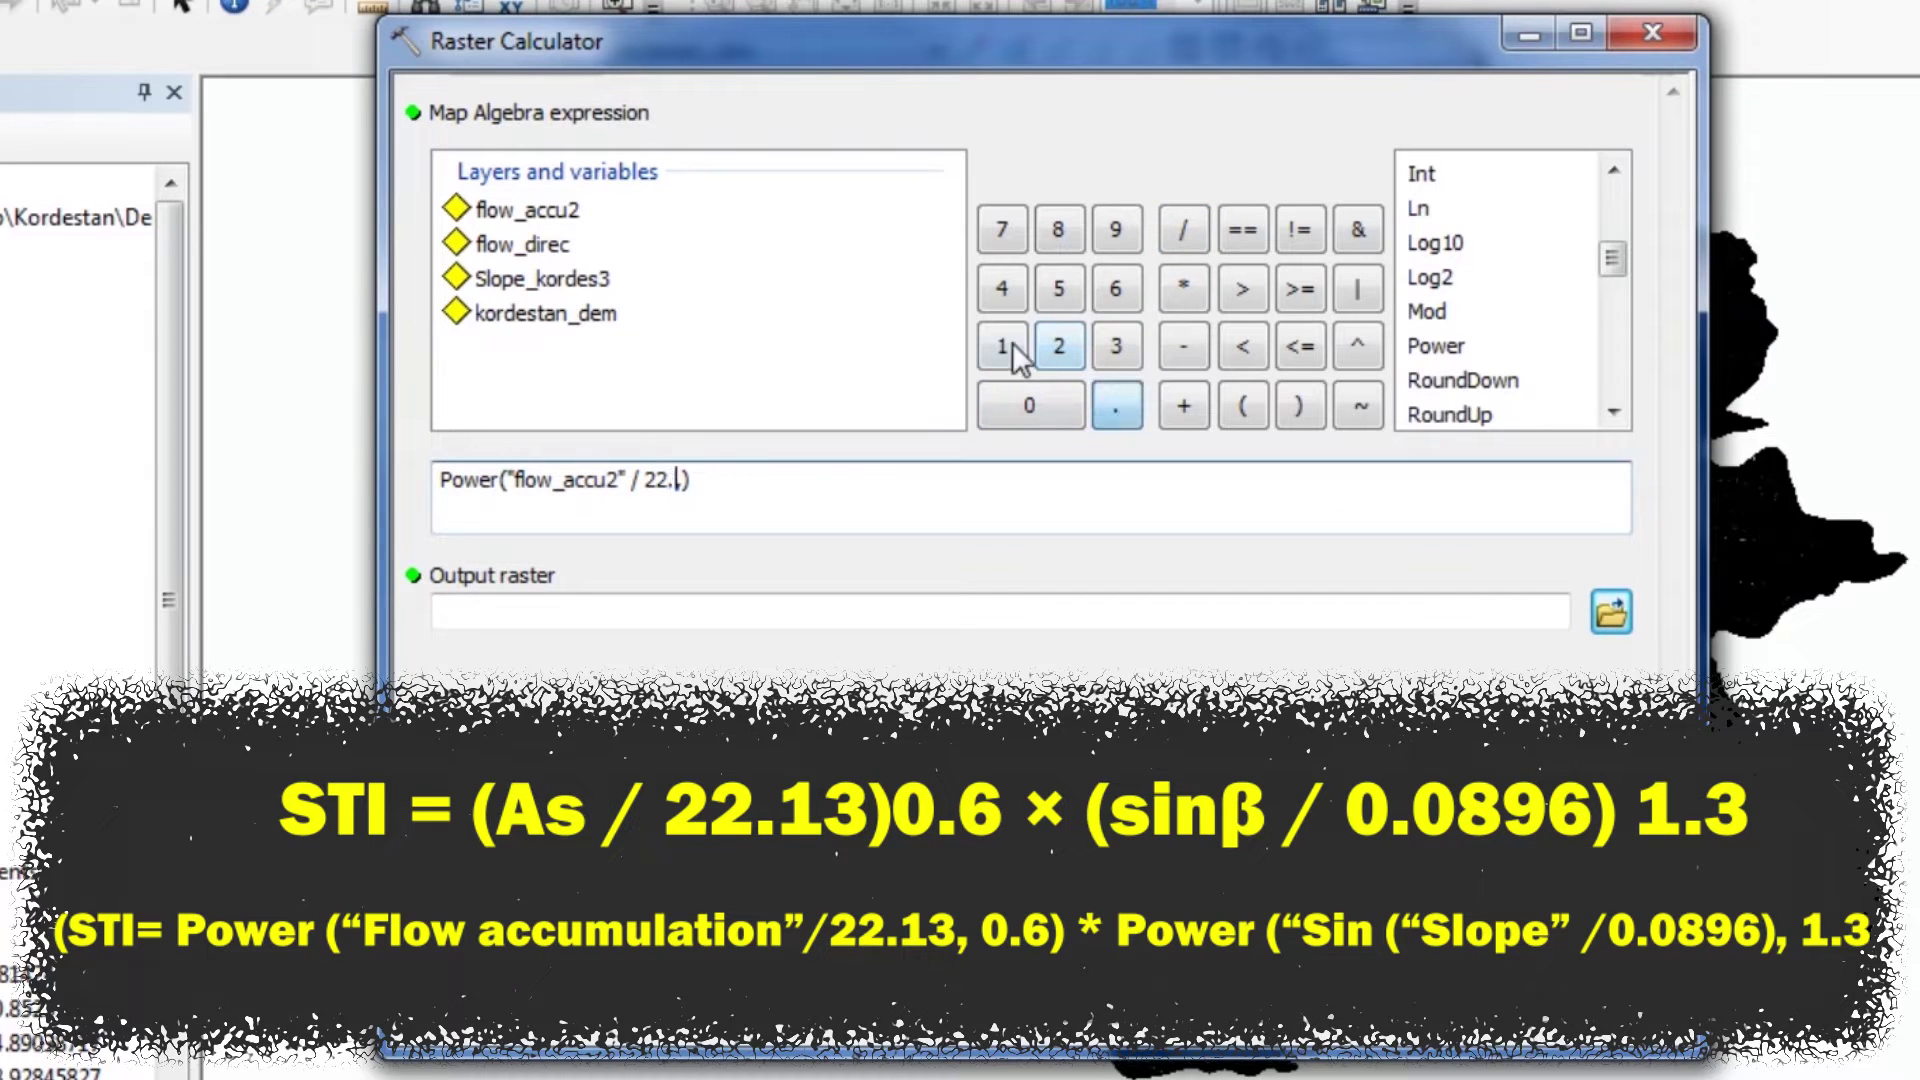
left_click(1002, 346)
left_click(1116, 348)
- Add the exponent 0.6, then multiply by a second empty Power(,) term
type(",")
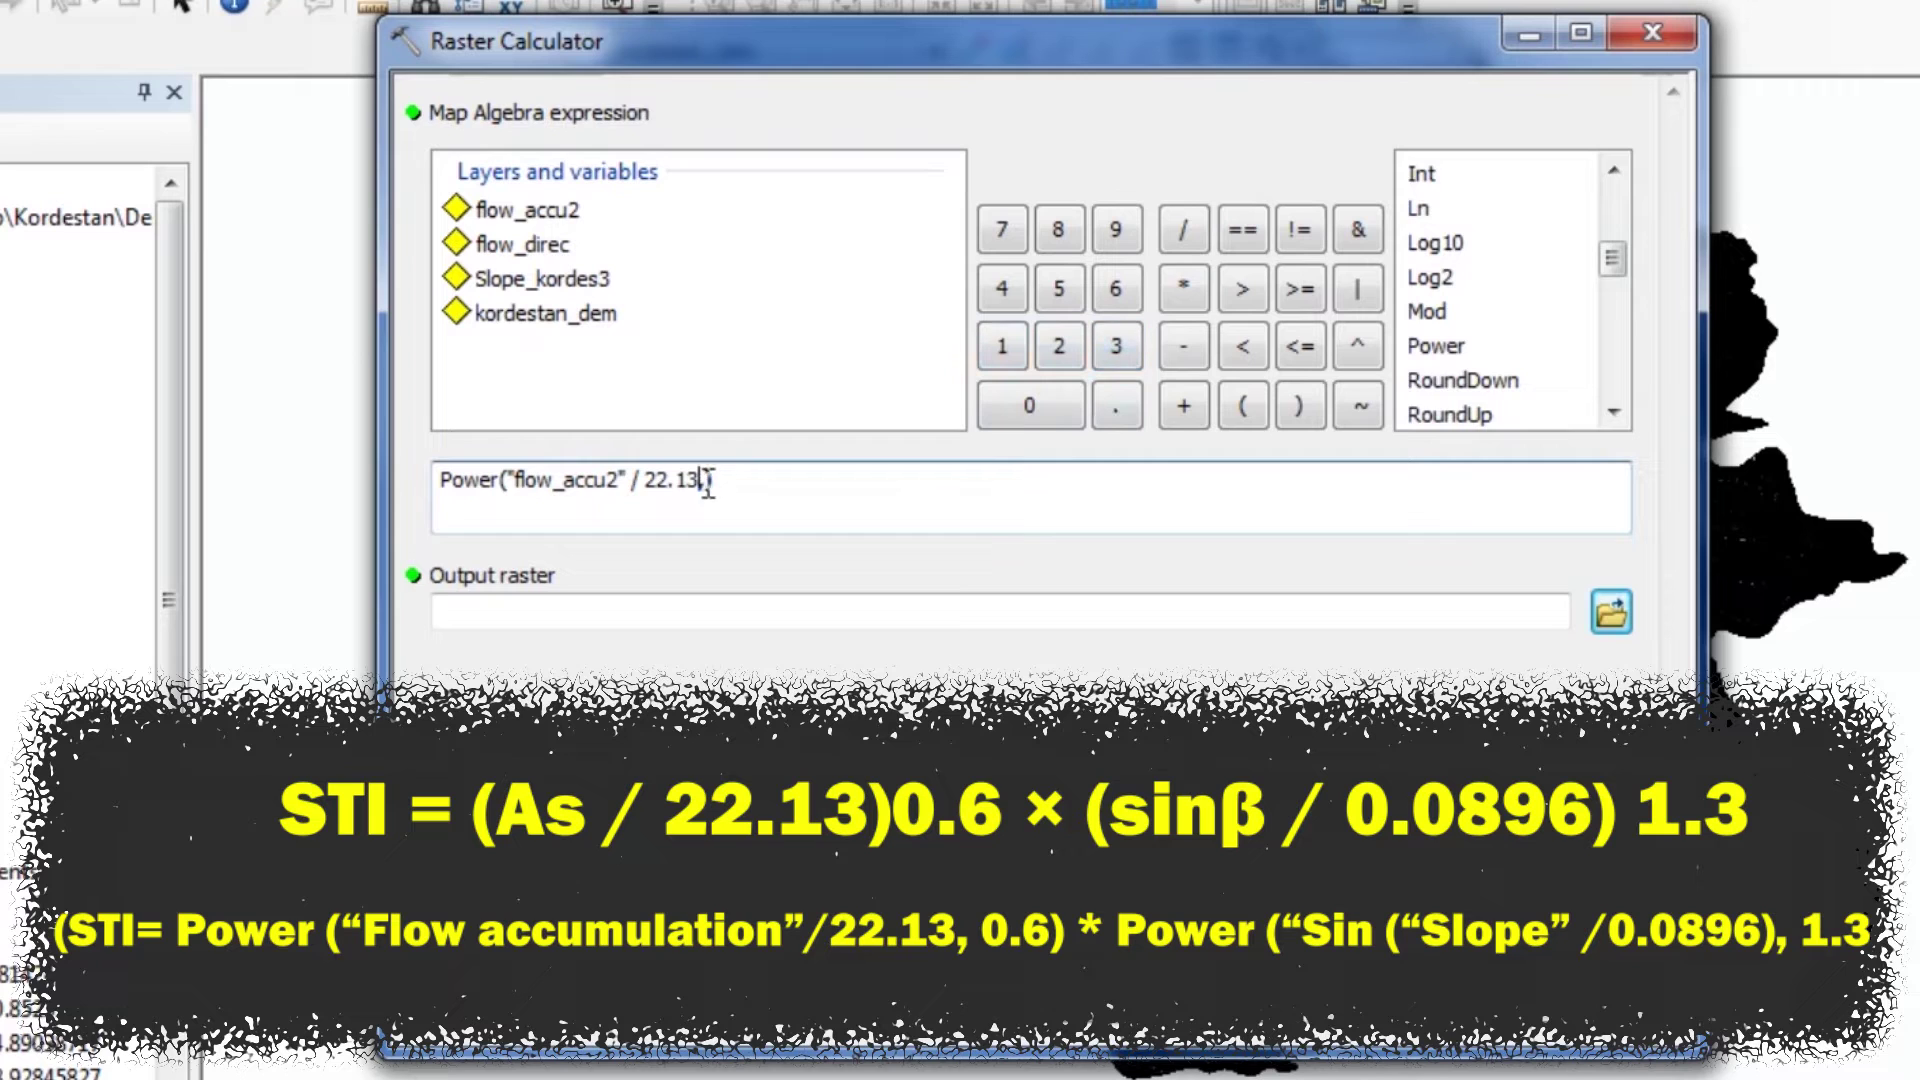
left_click(1046, 411)
left_click(1118, 402)
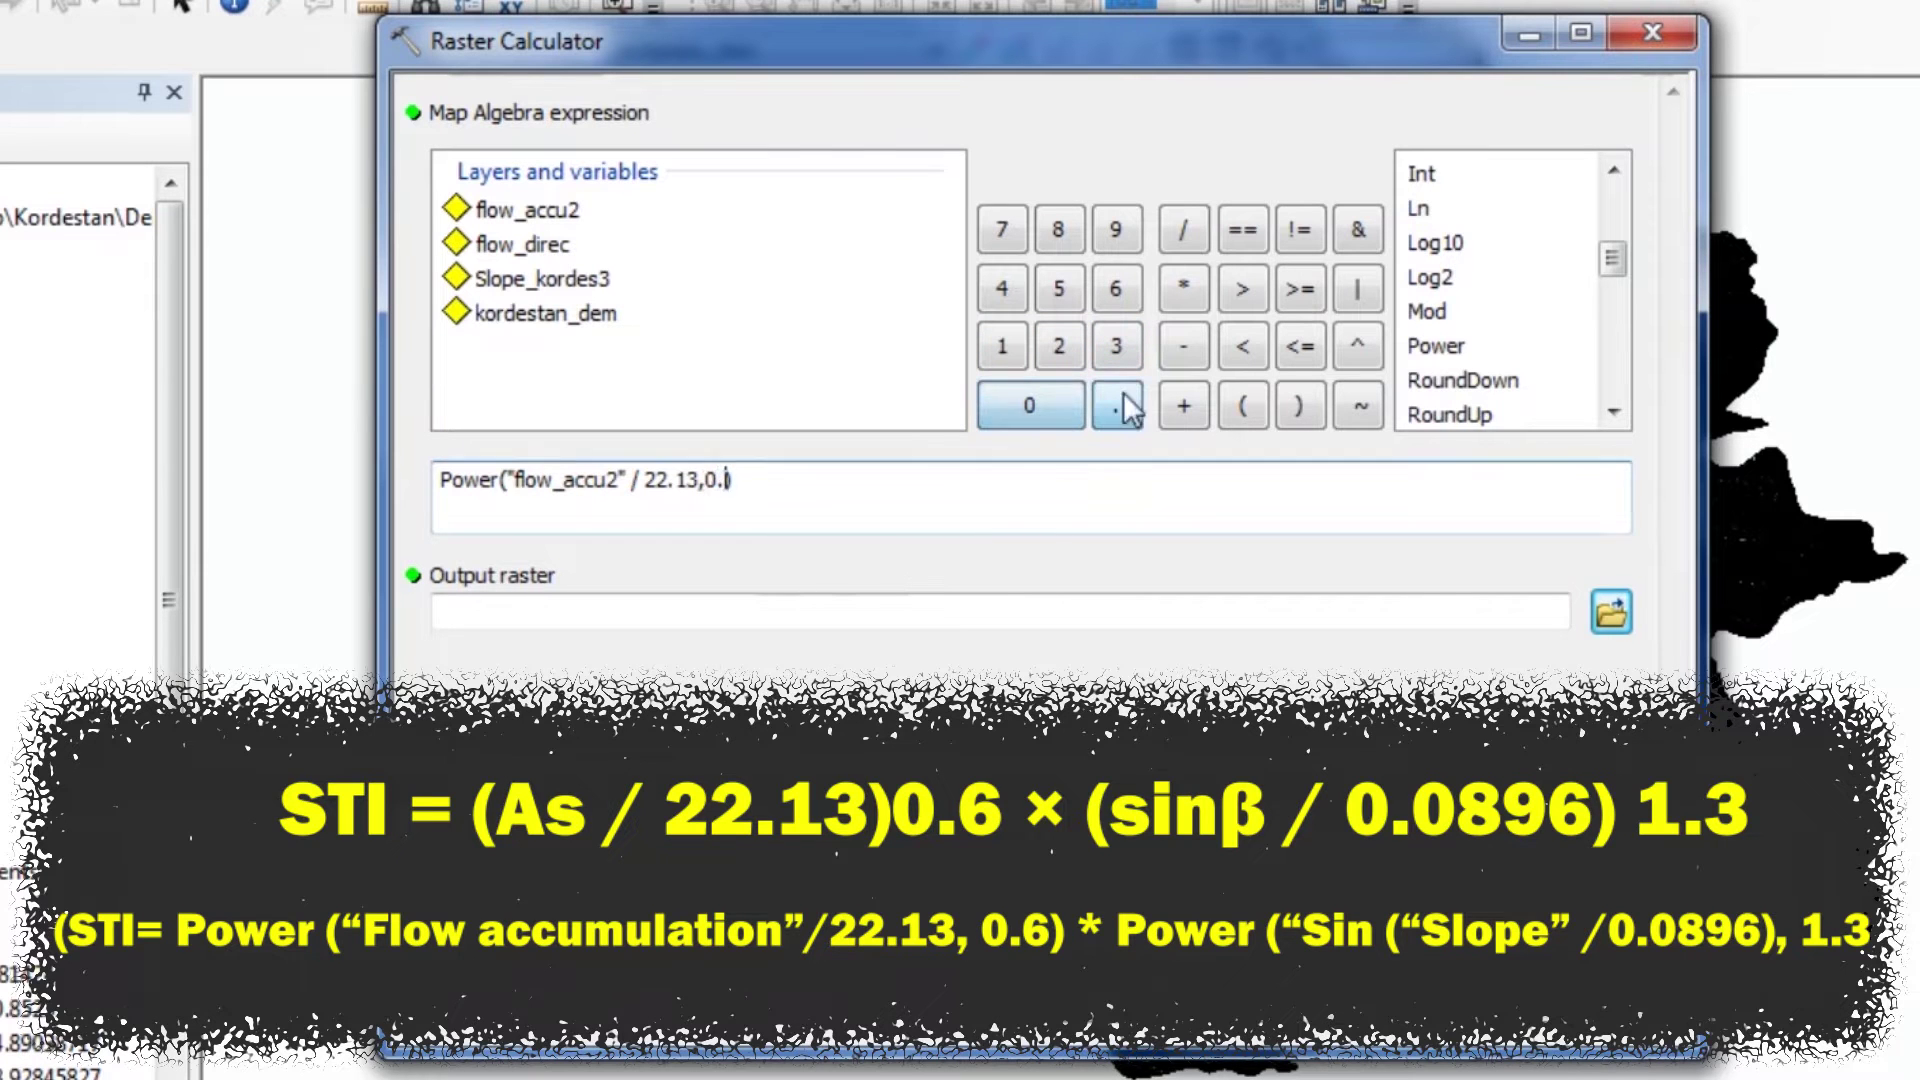
left_click(1114, 288)
left_click(815, 490)
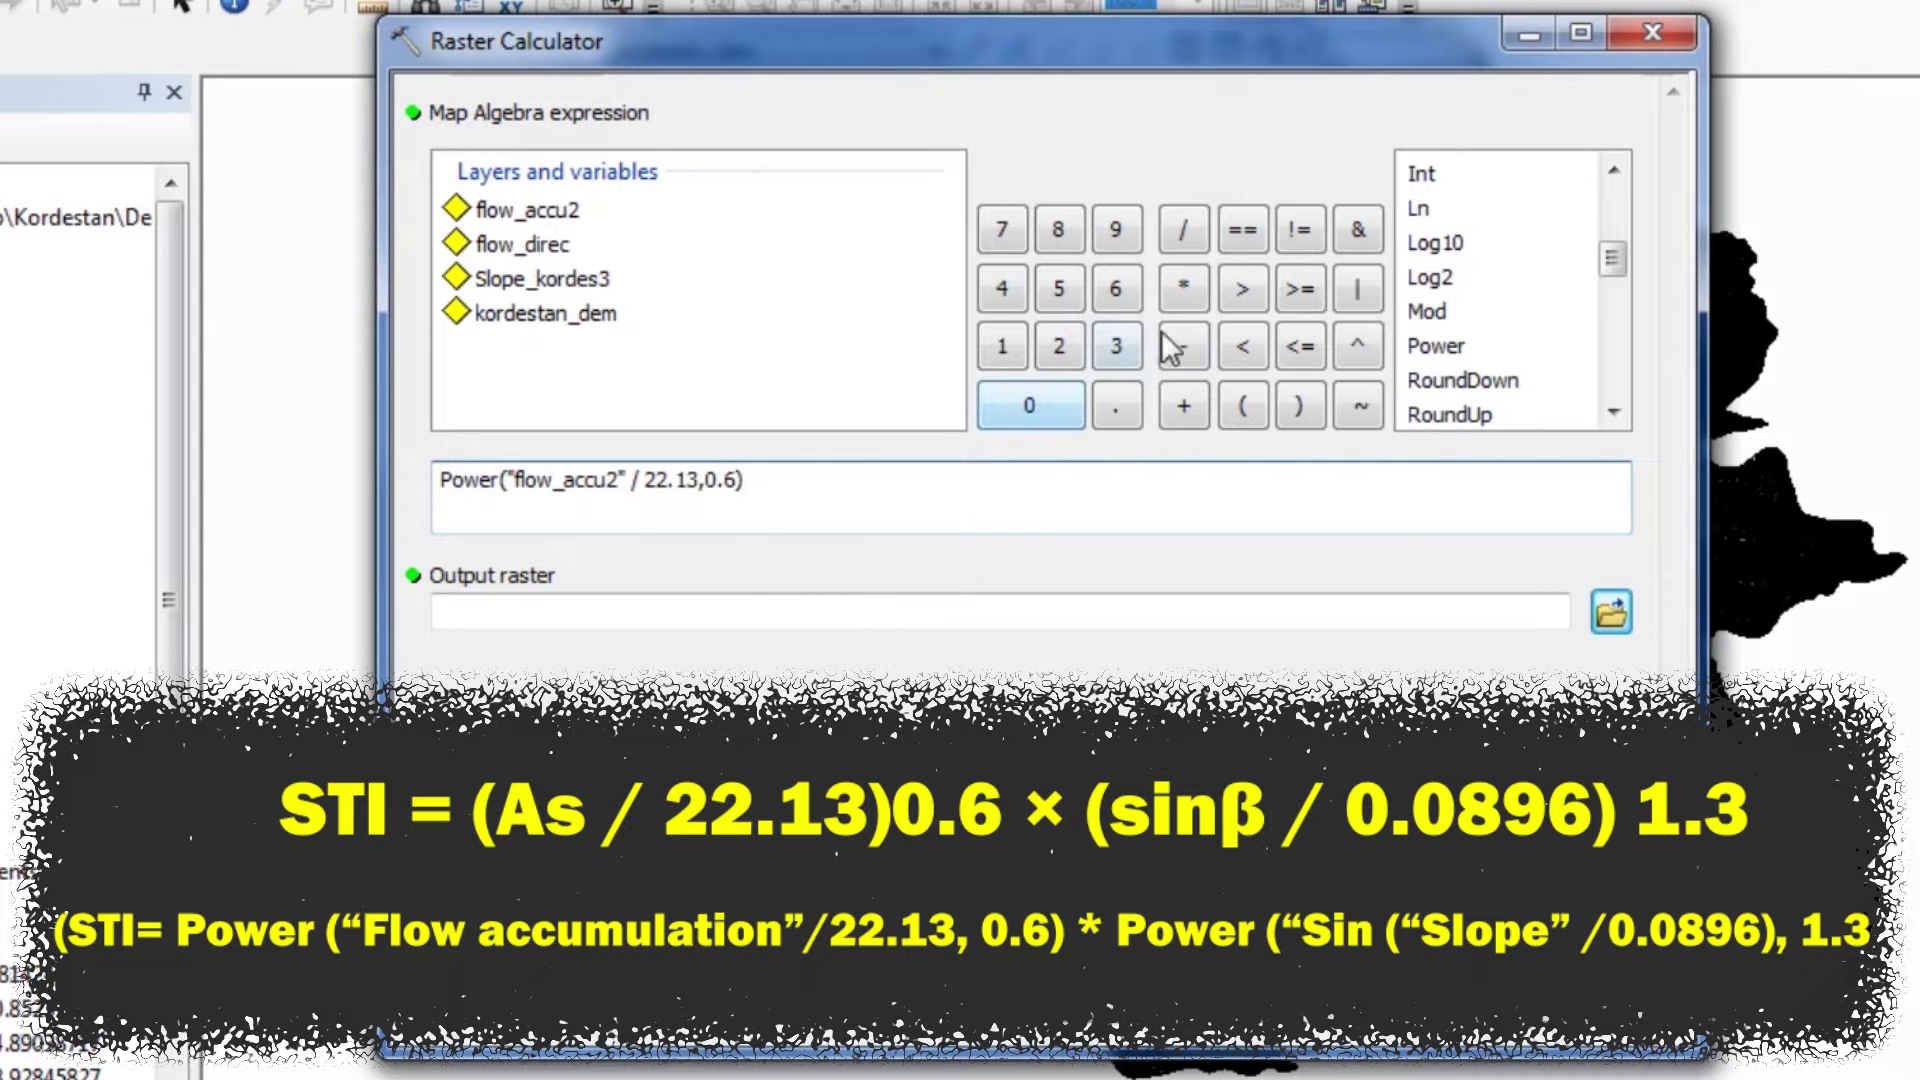
left_click(1184, 290)
double_click(1434, 345)
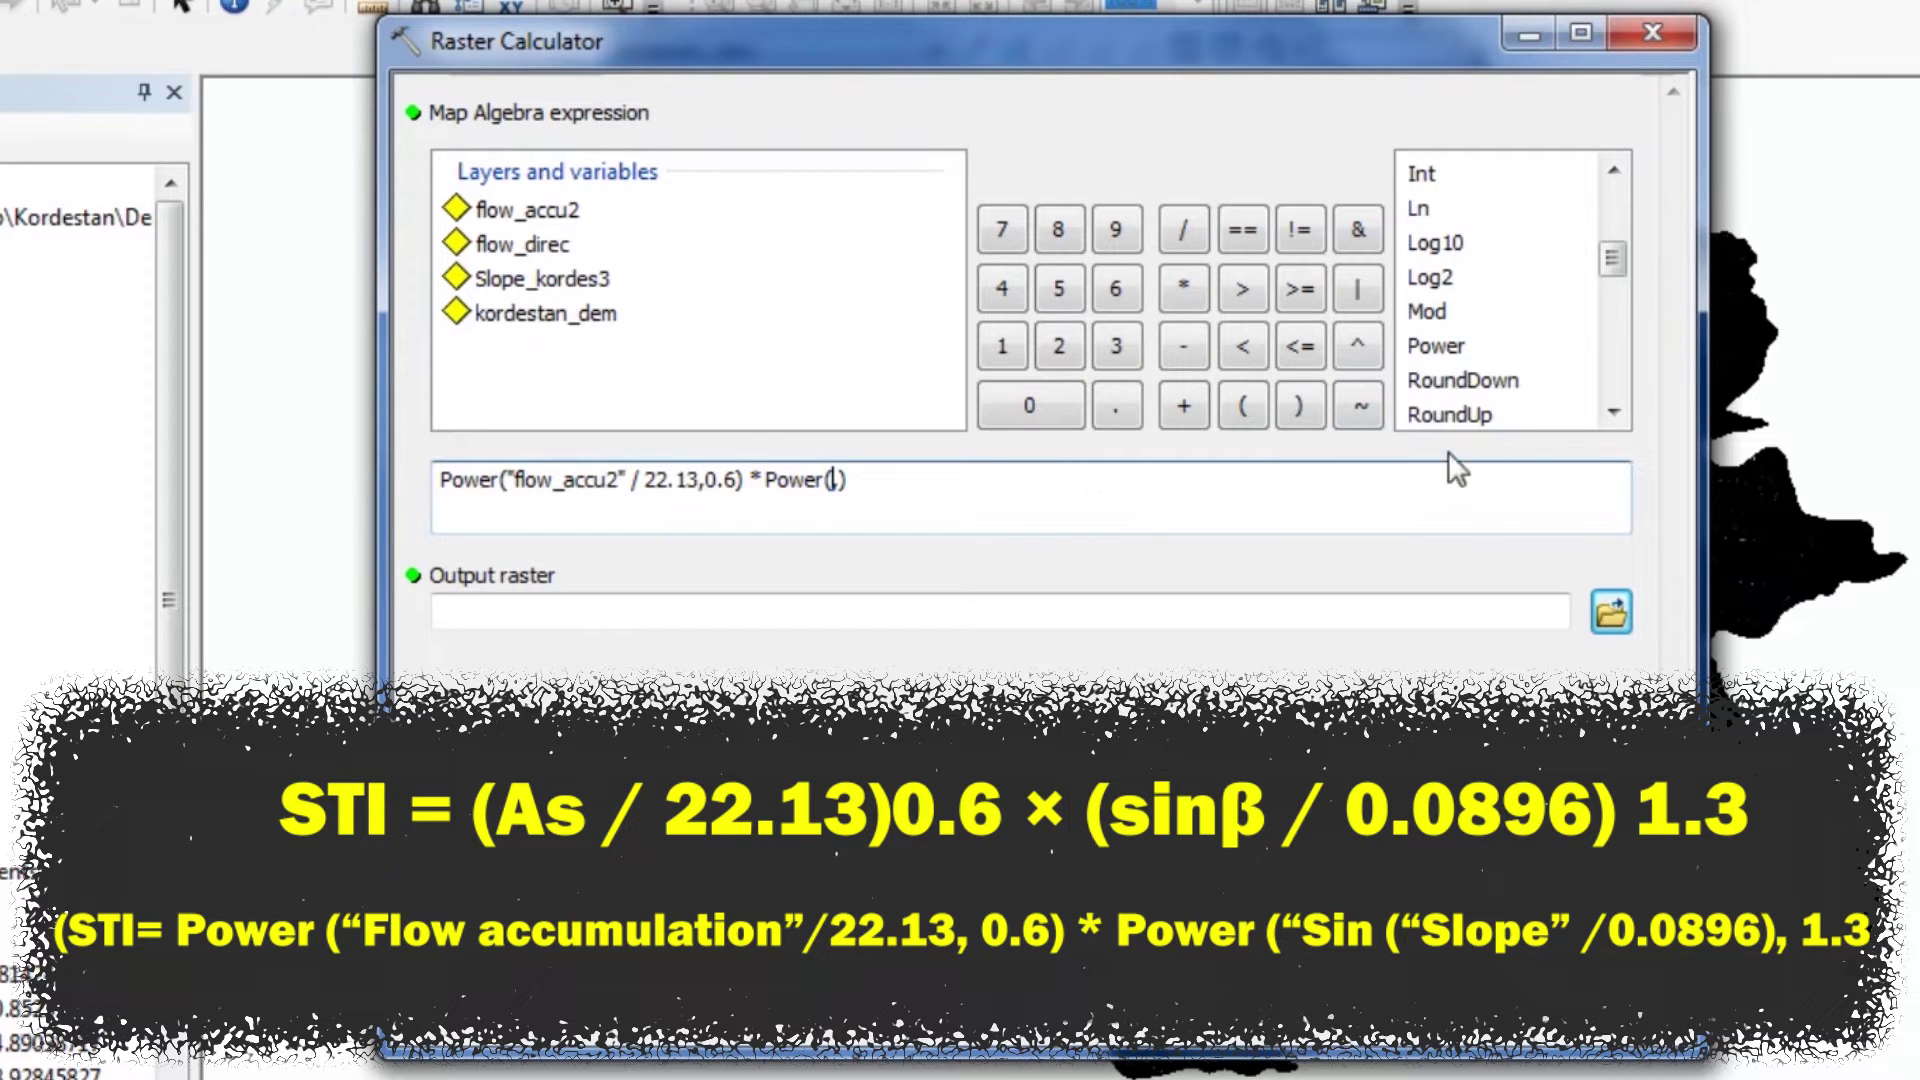
- Insert Sin("Slope_kordes3") into the second Power and divide it by 0.0896
left_click_drag(1610, 414, 1600, 418)
double_click(1430, 388)
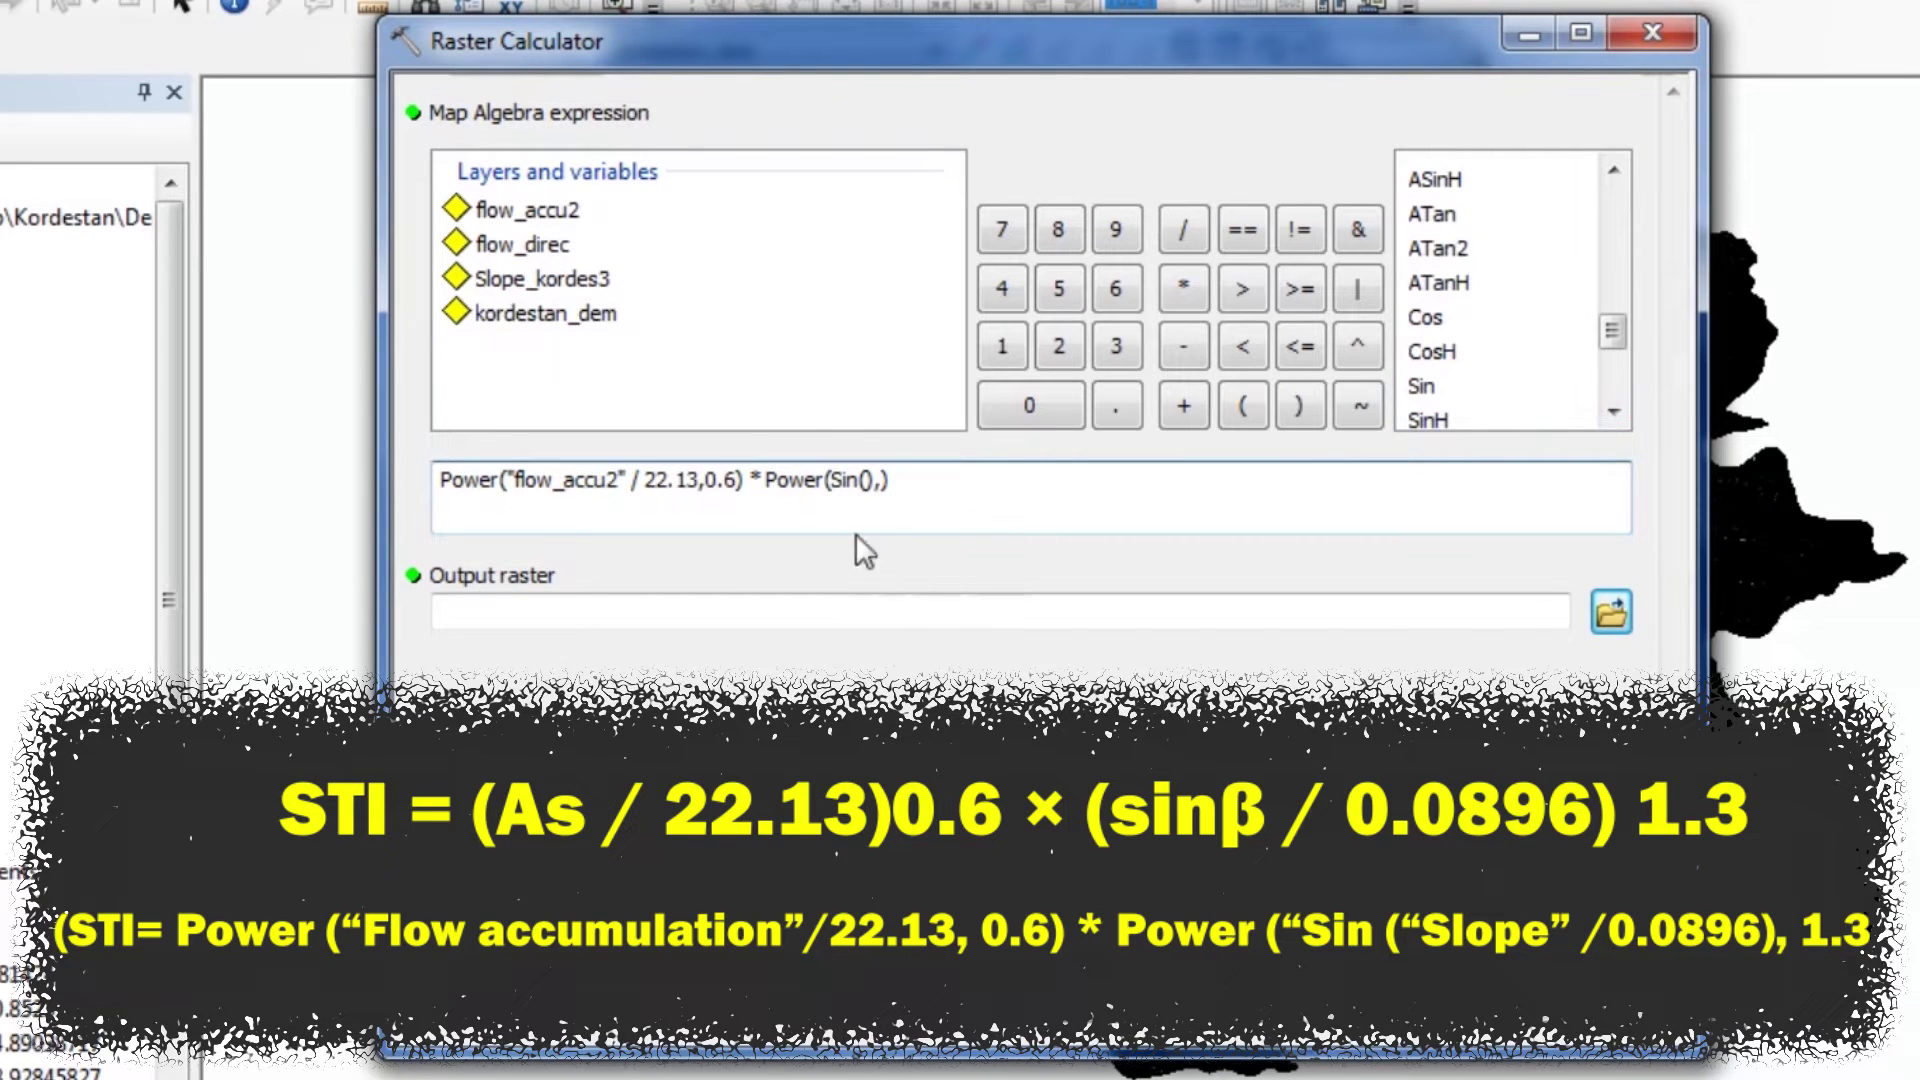
double_click(561, 282)
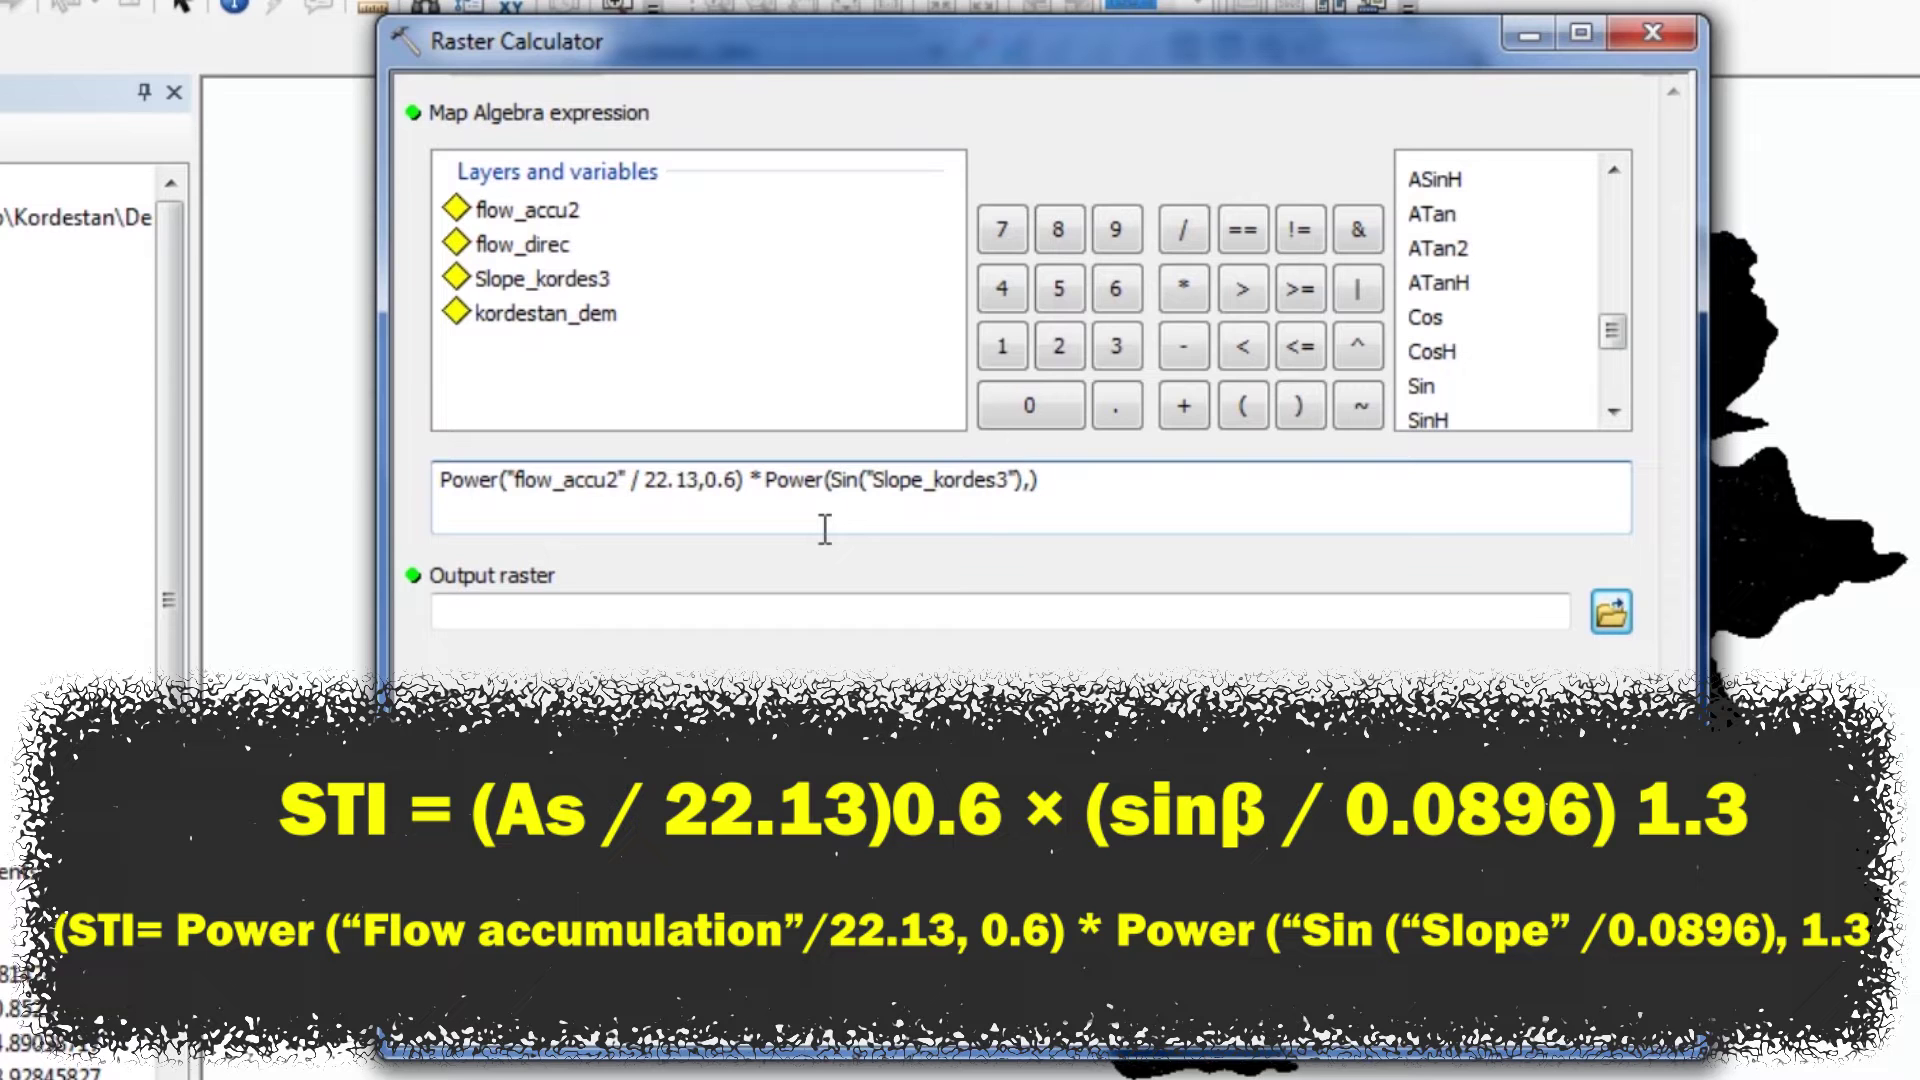
type(")")
left_click(1184, 227)
left_click(1063, 410)
left_click(1110, 407)
left_click(1068, 406)
left_click(1076, 238)
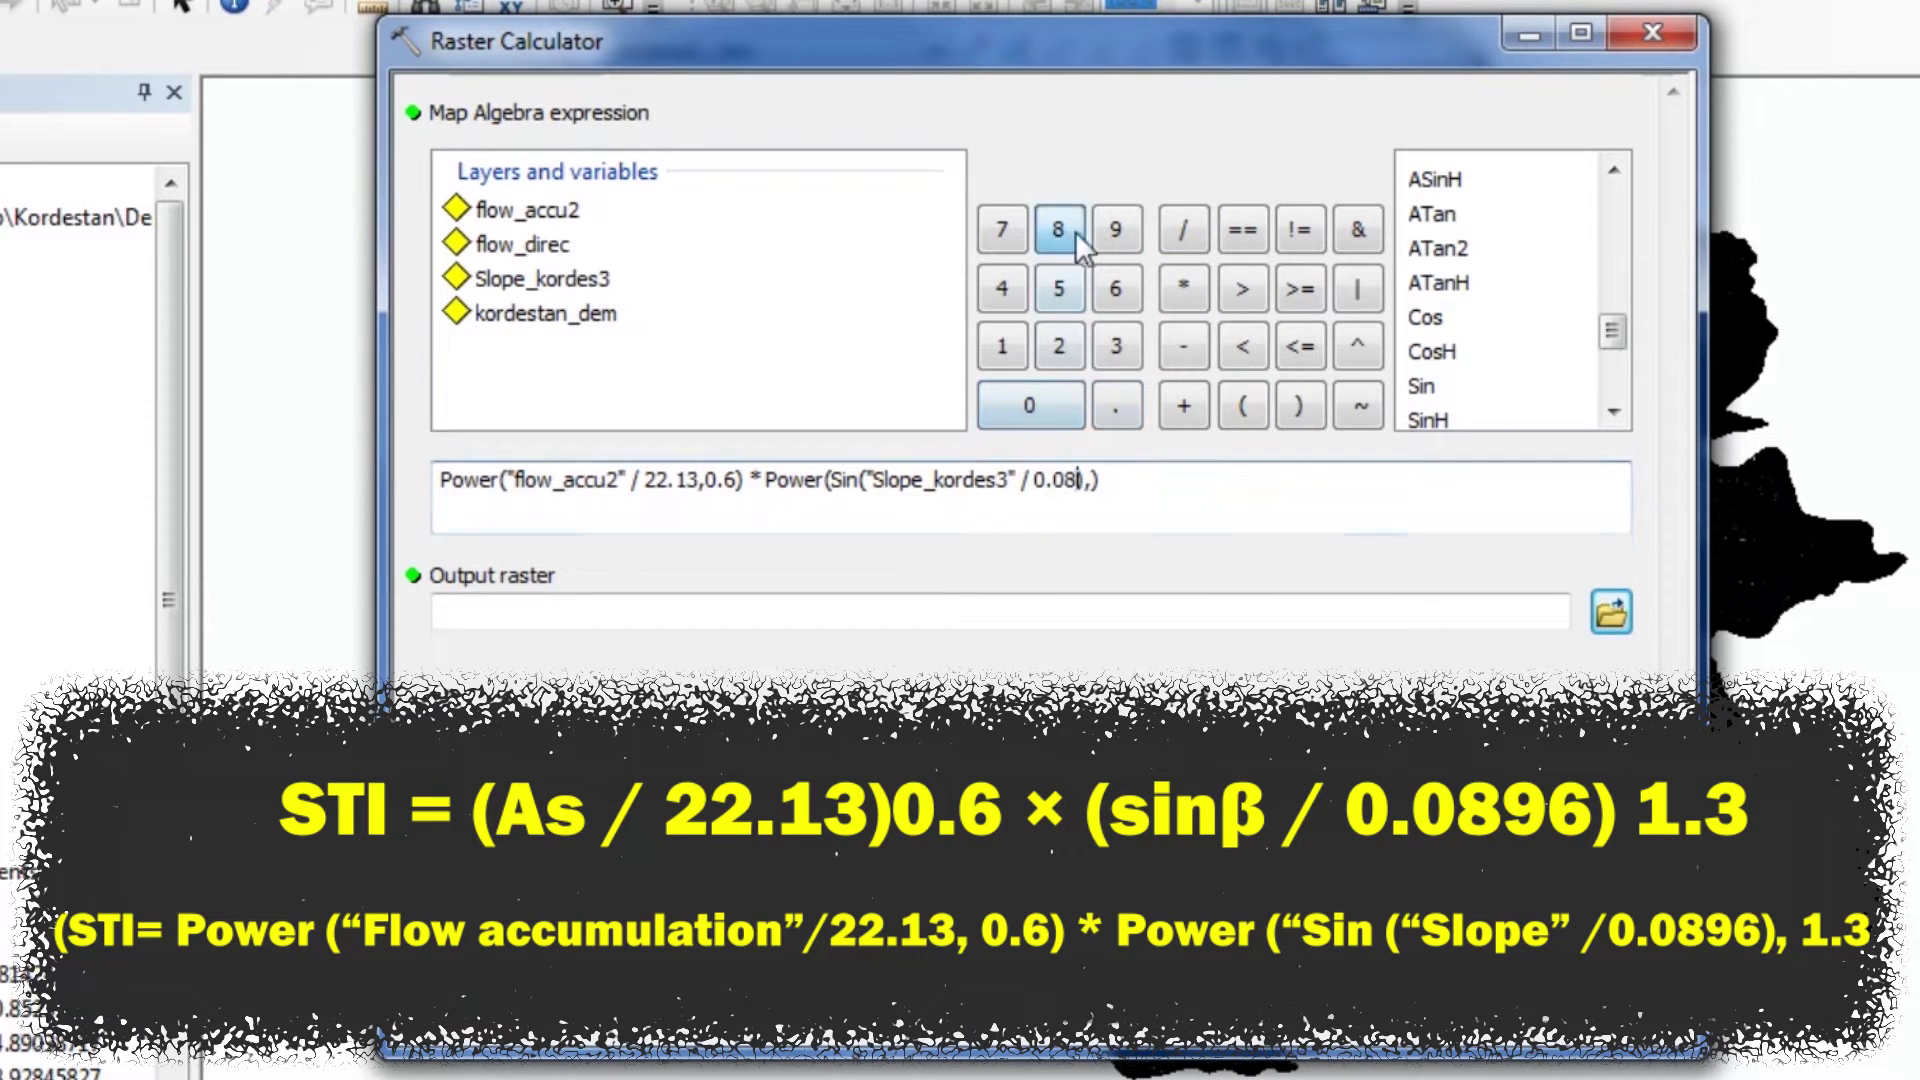
left_click(1114, 230)
left_click(1114, 289)
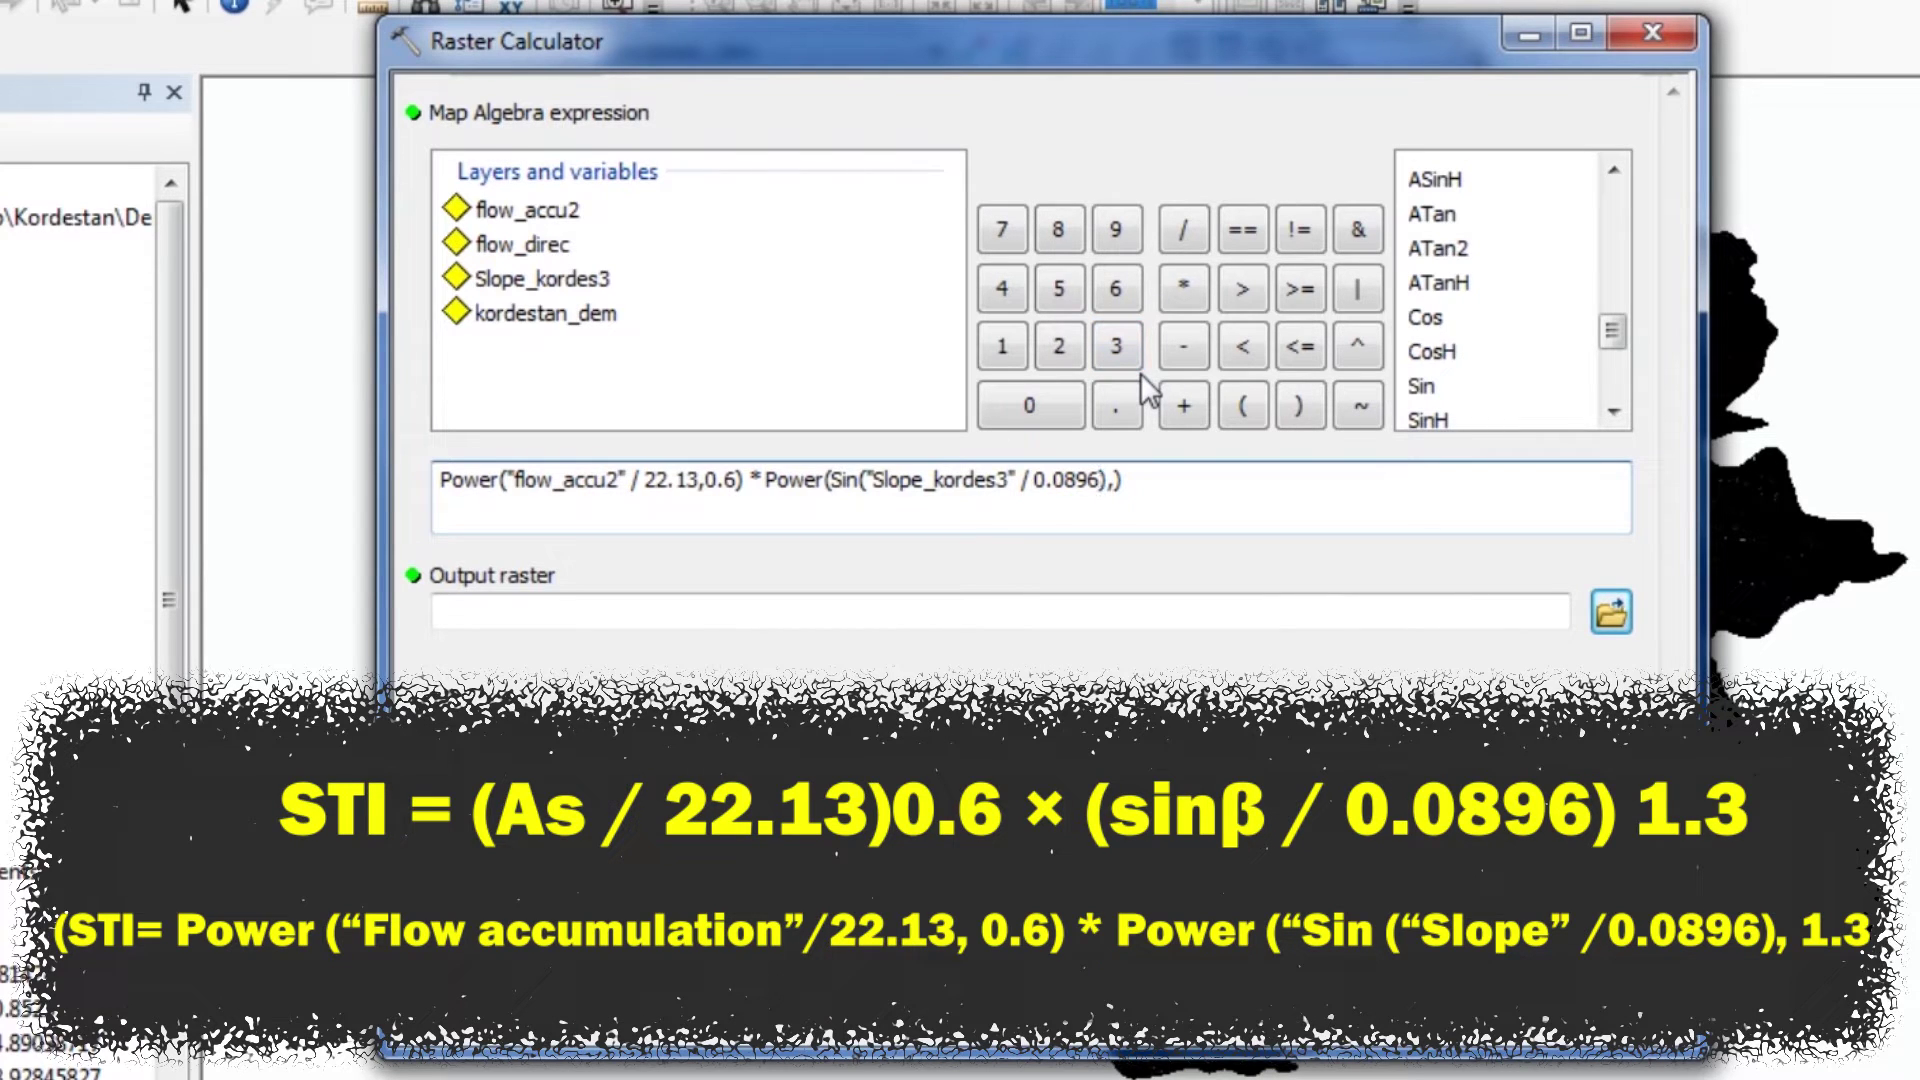
- Close the parenthesis and append the exponent 1.3 to the slope term
type(")")
left_click(1002, 346)
left_click(1116, 408)
left_click(1117, 346)
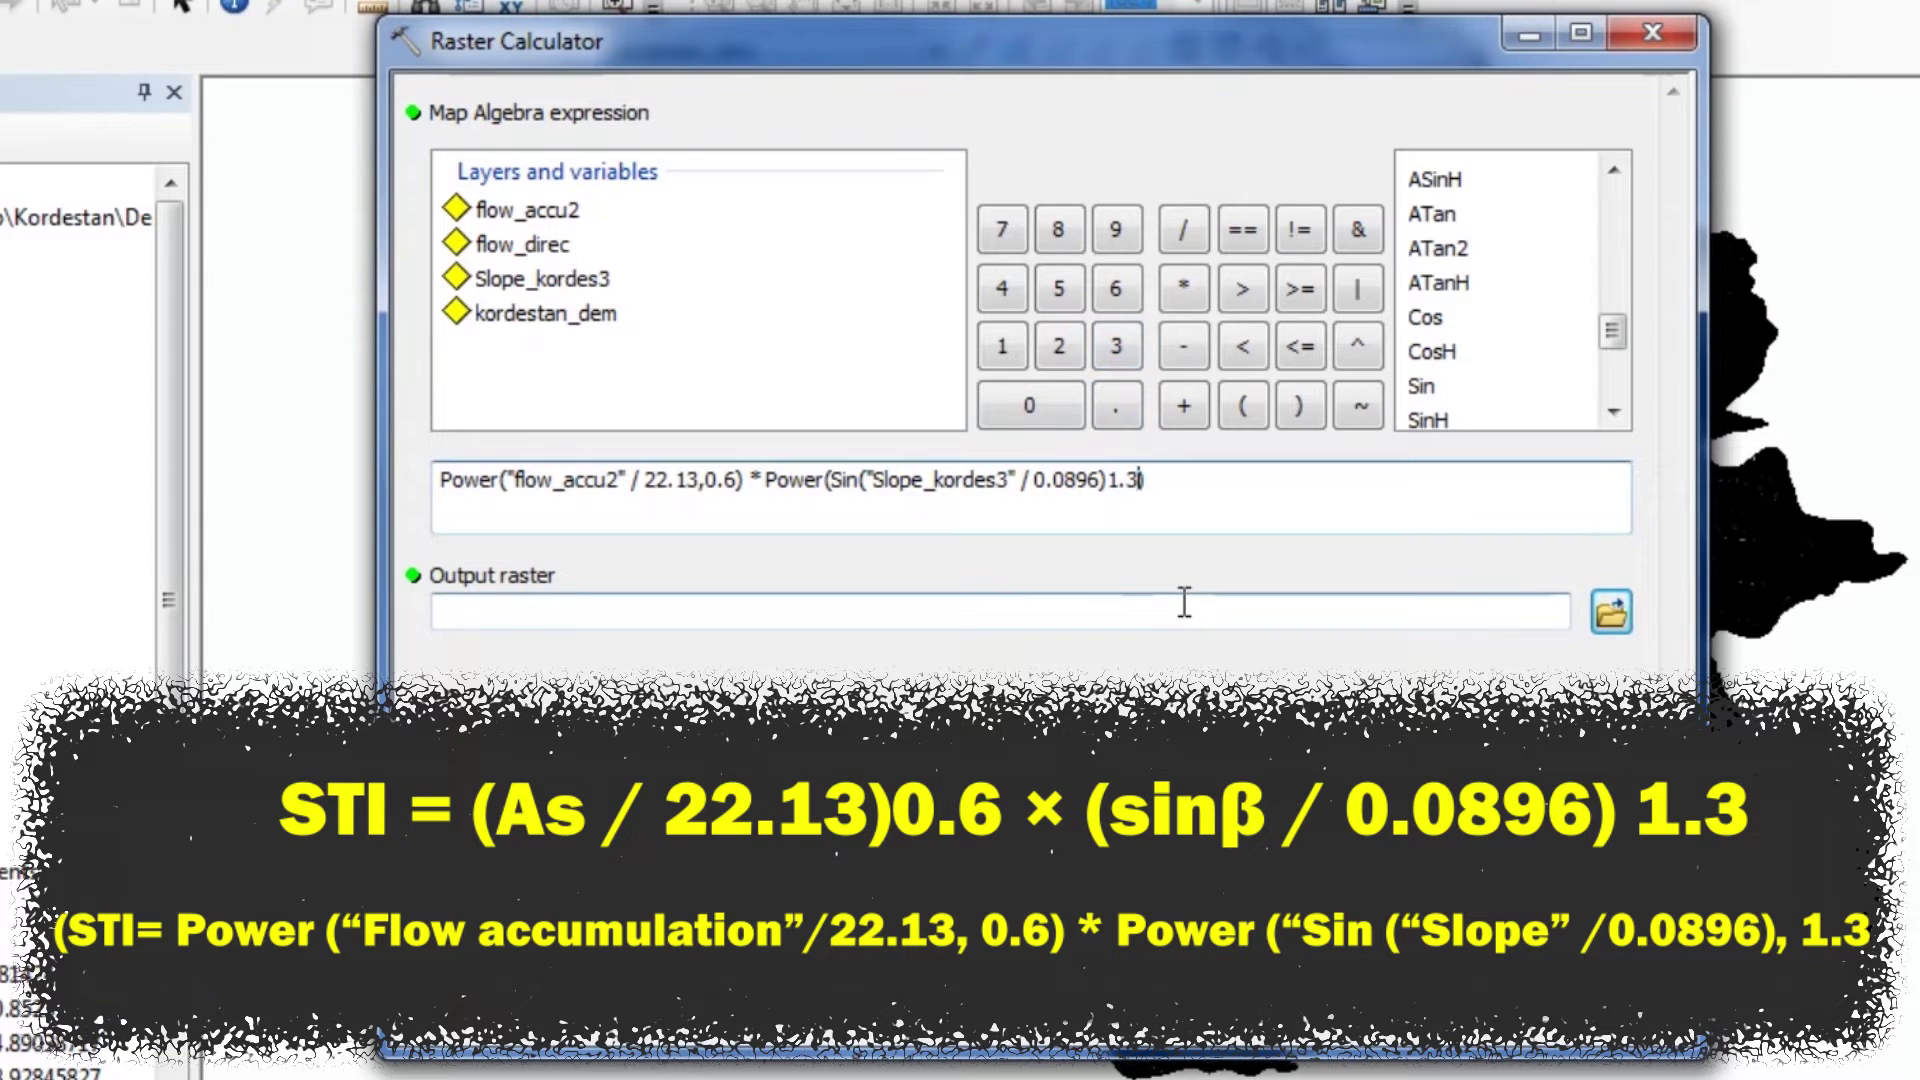
left_click(1184, 610)
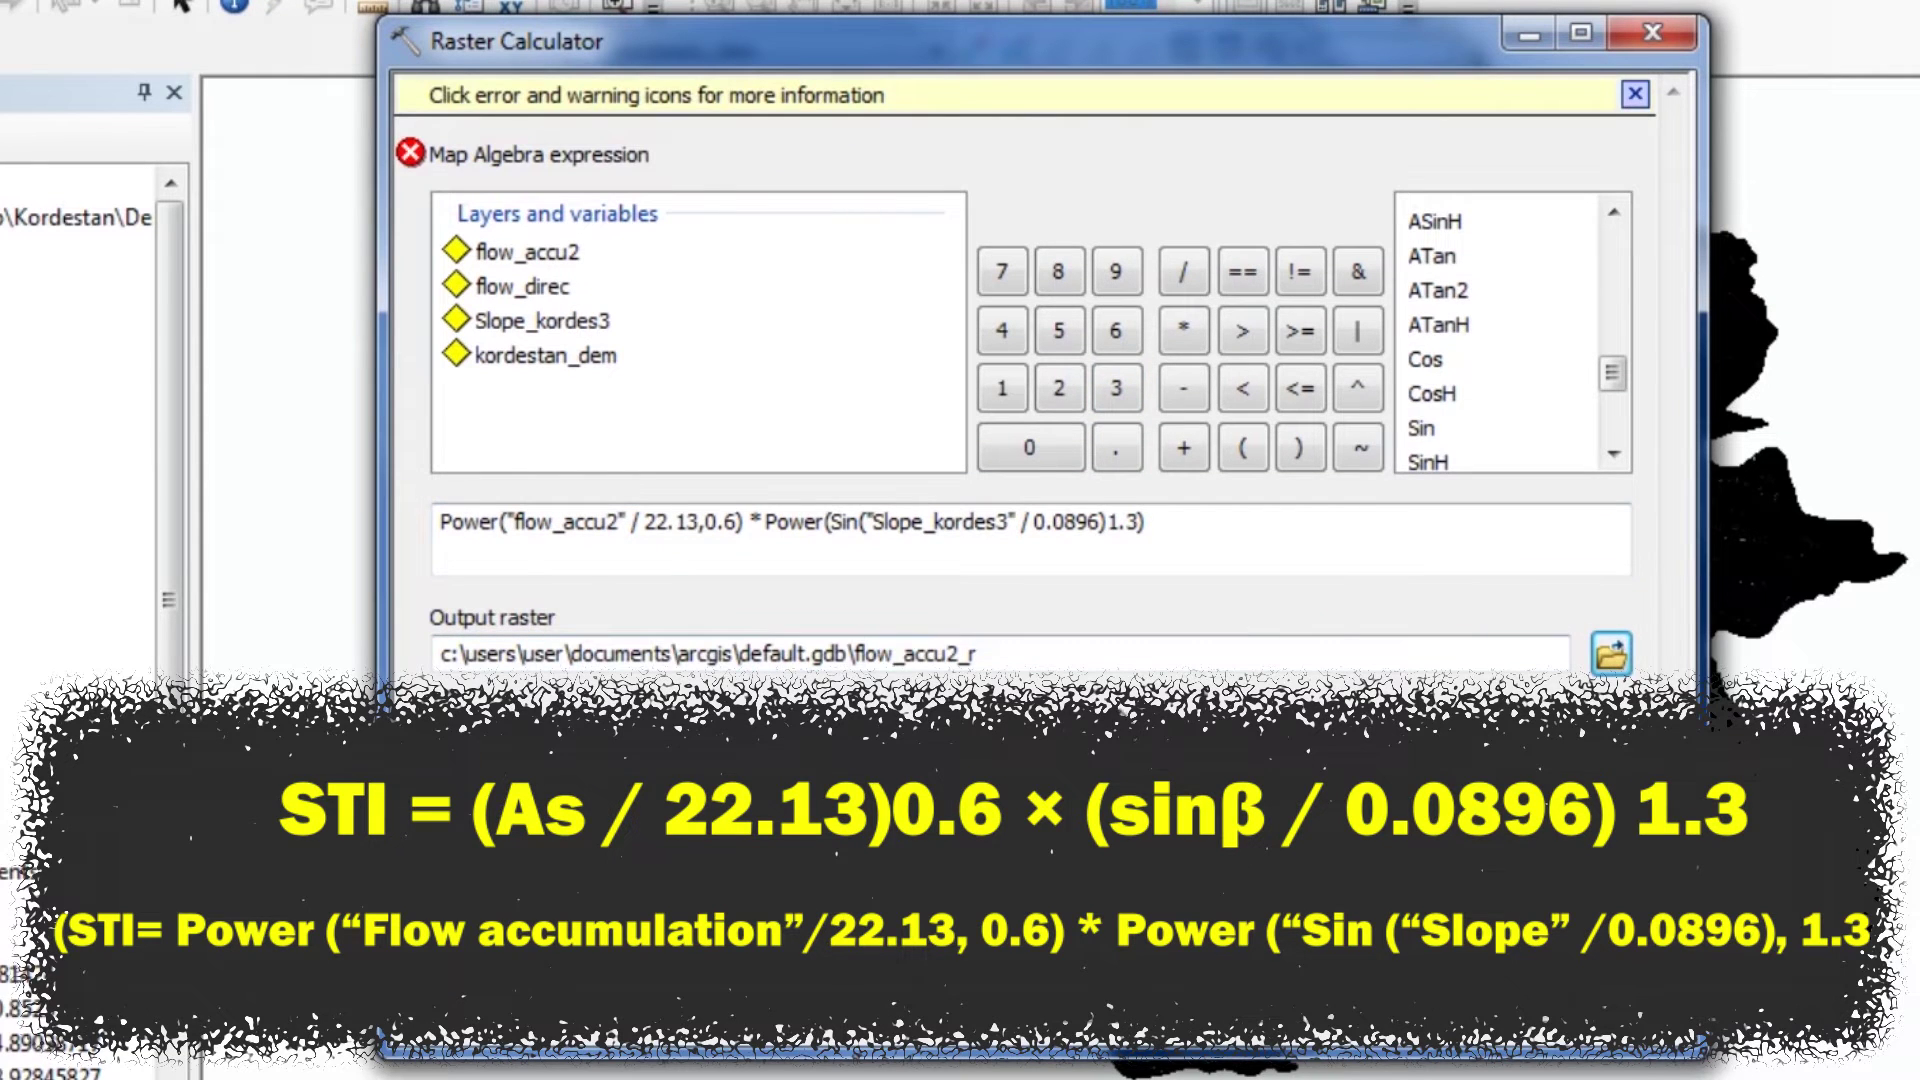
- Insert a comma before 1.3 so the term reads Power(Sin("Slope_kordes3" / 0.0896),1.3)
left_click(1108, 537)
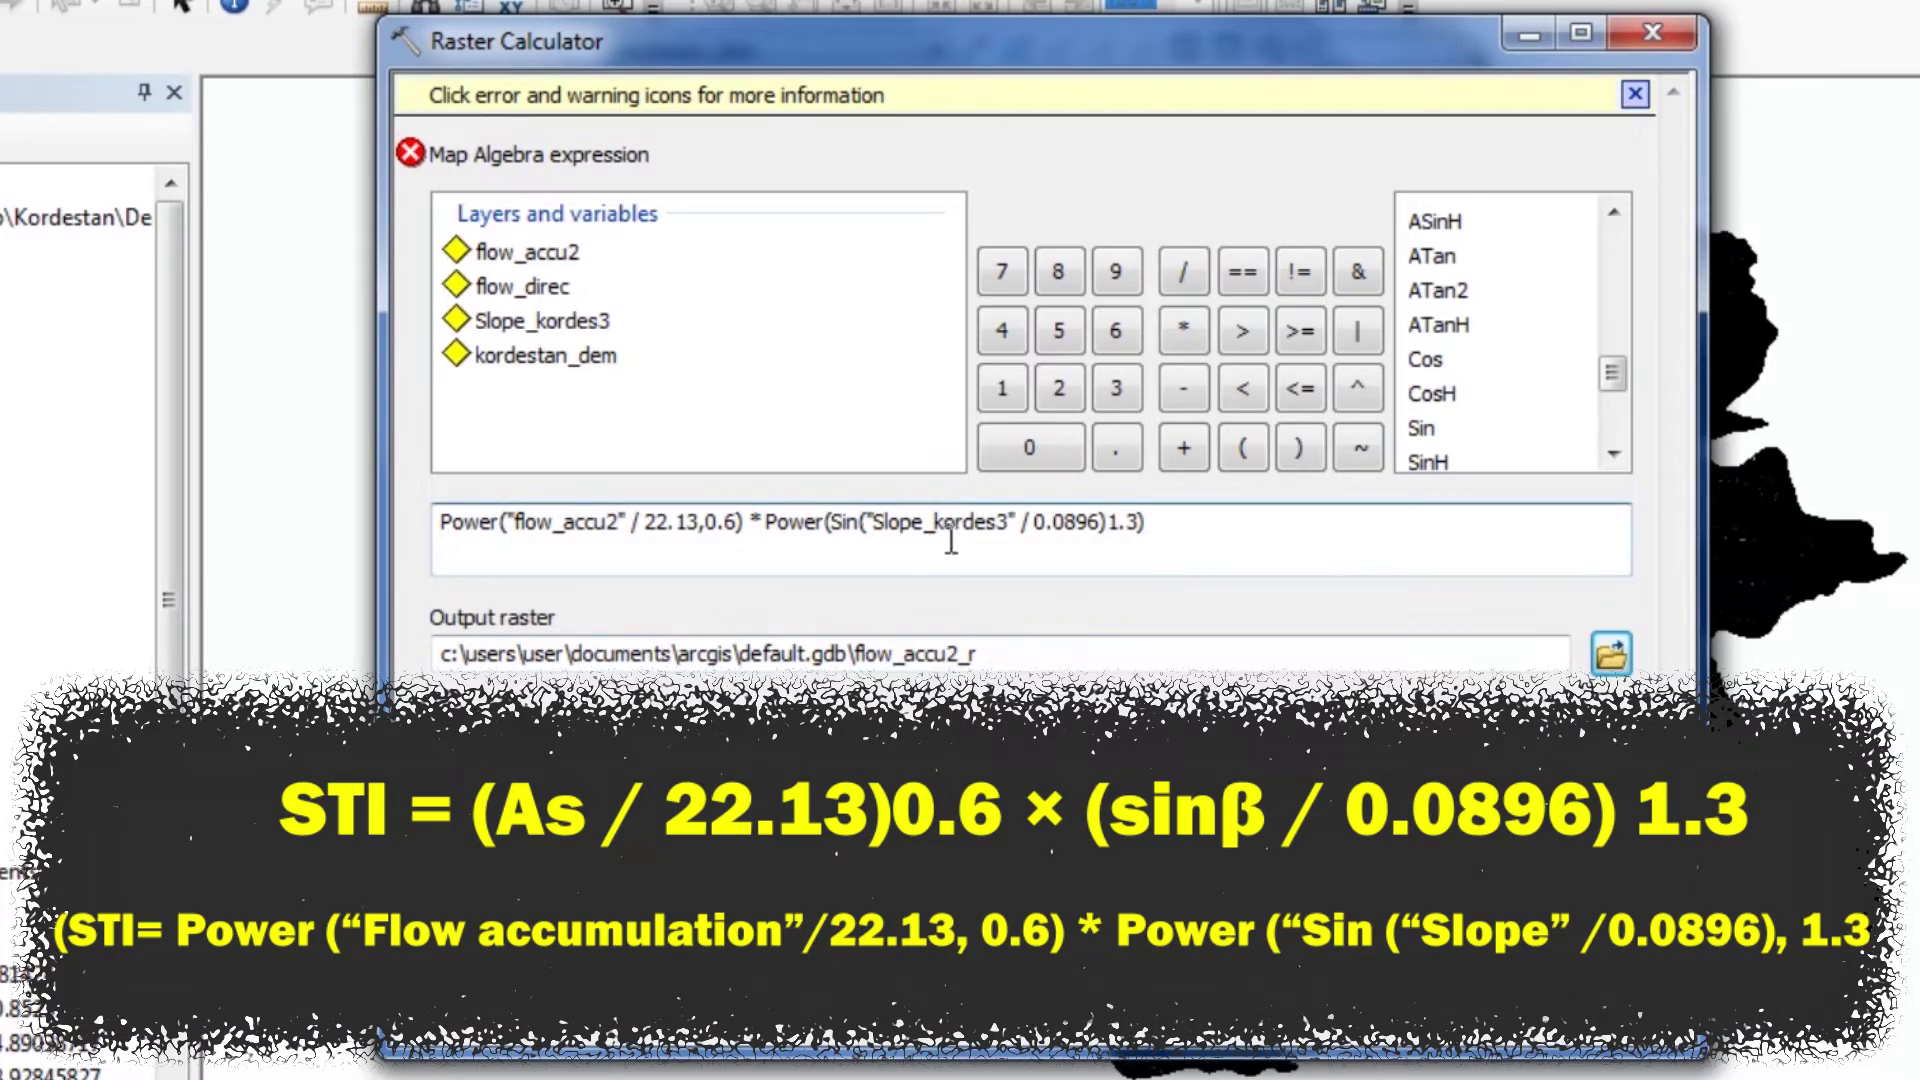
left_click_drag(698, 540, 706, 540)
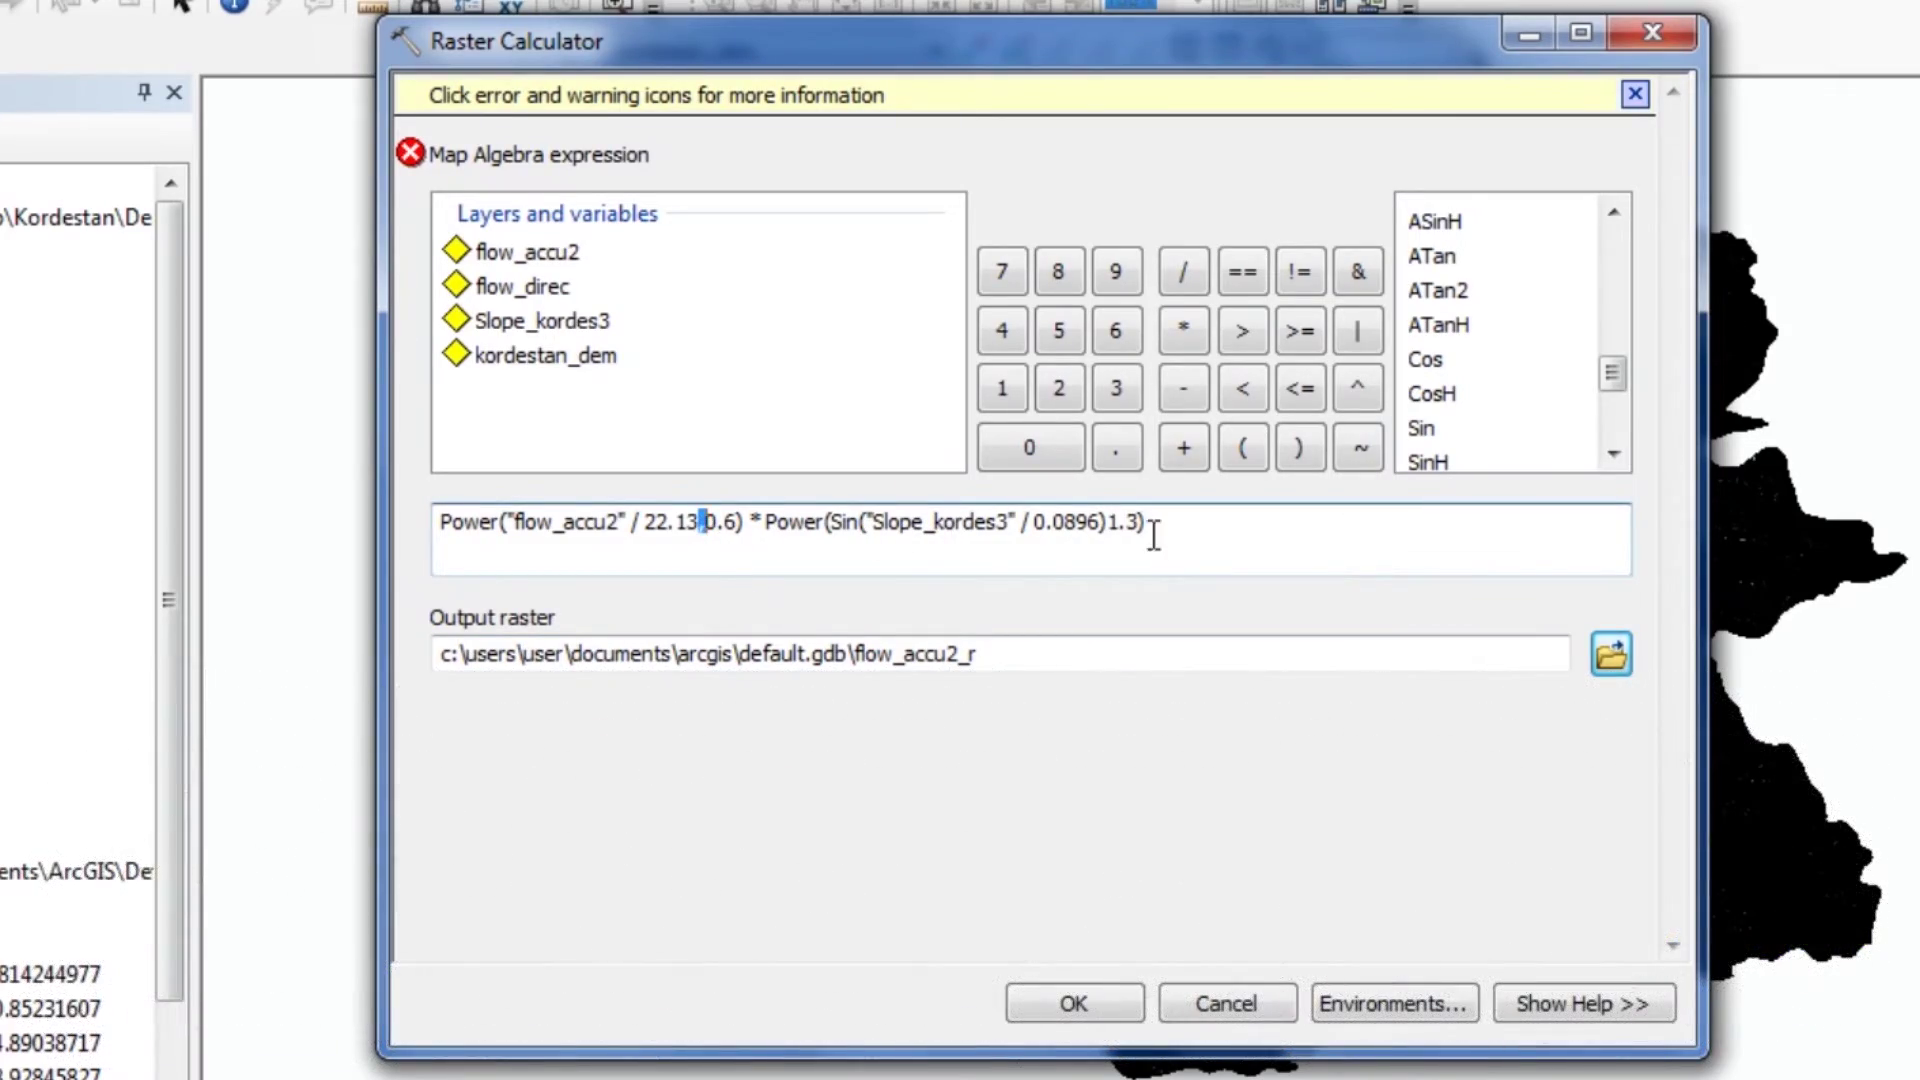
left_click(1118, 533)
type(",")
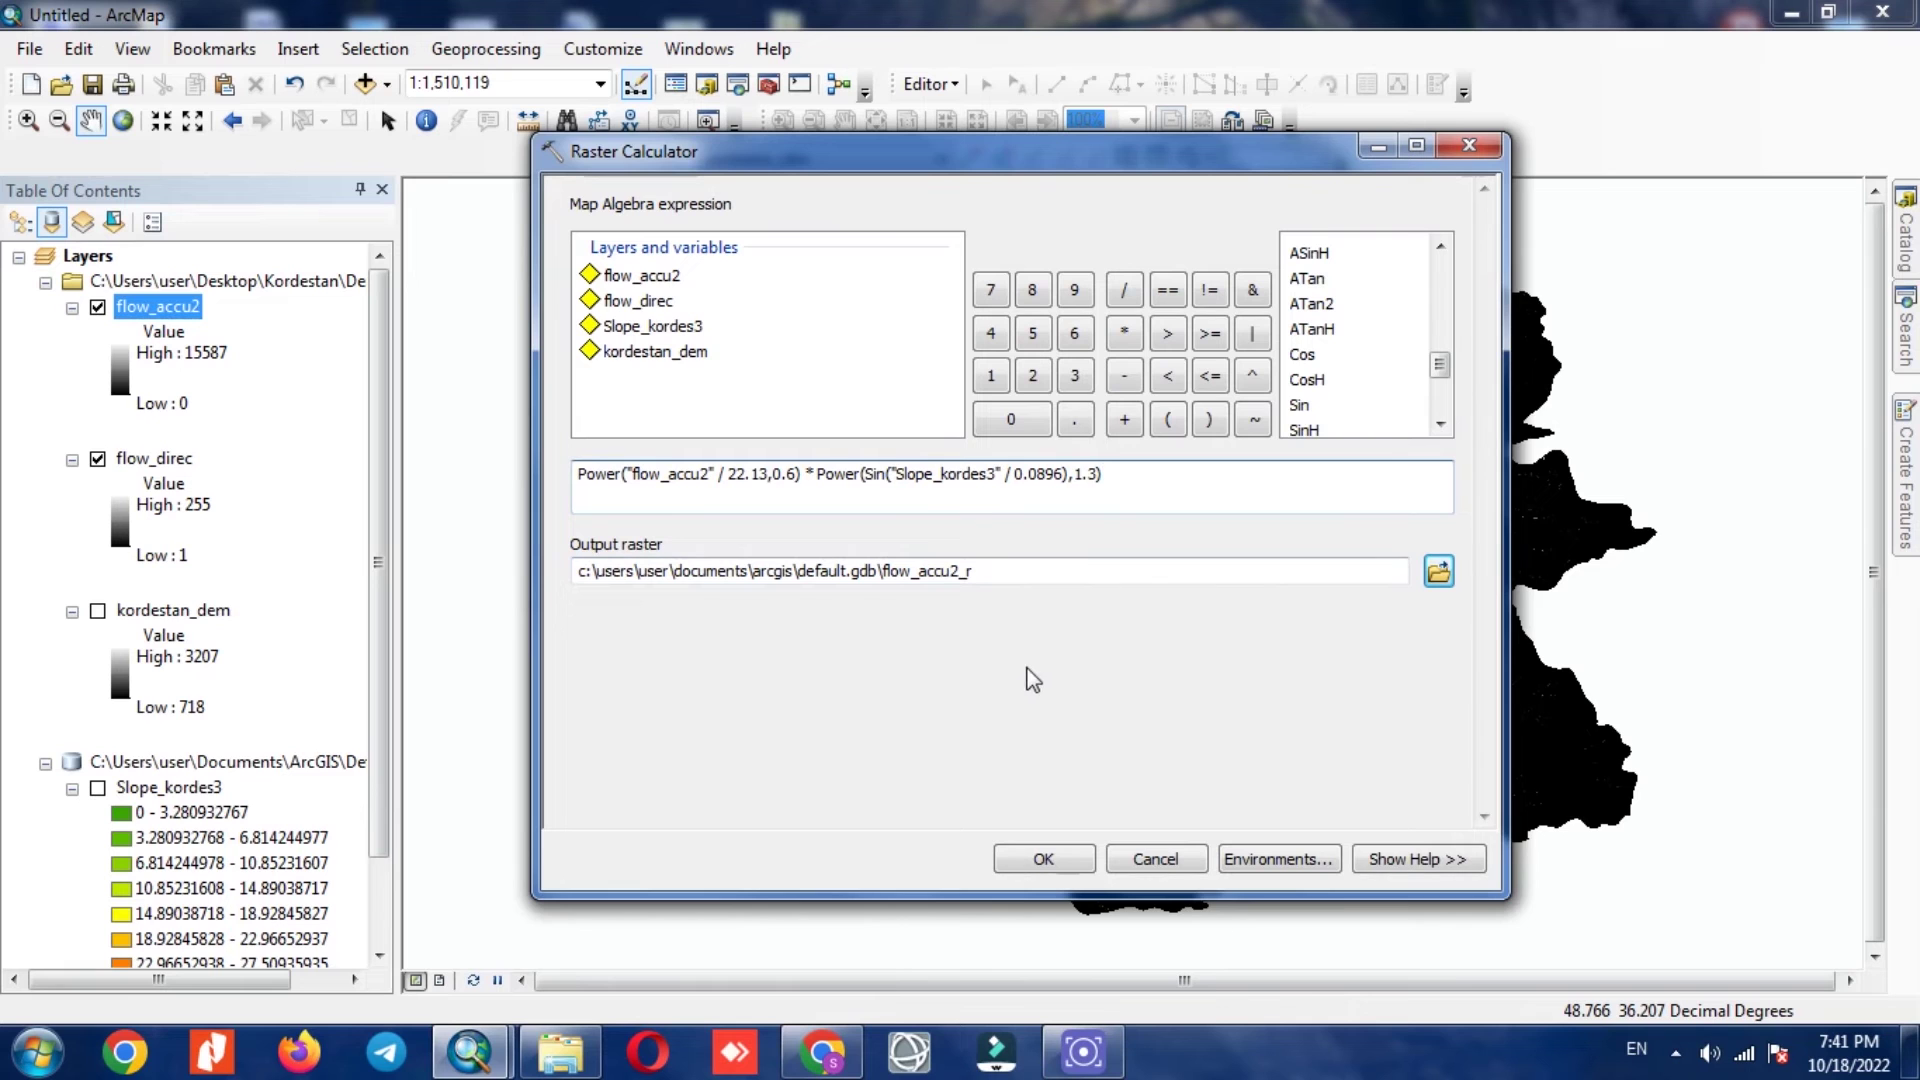
- Name the output raster STI in the Dem folder and run the calculation (values 0 to 50.2481)
left_click(1437, 573)
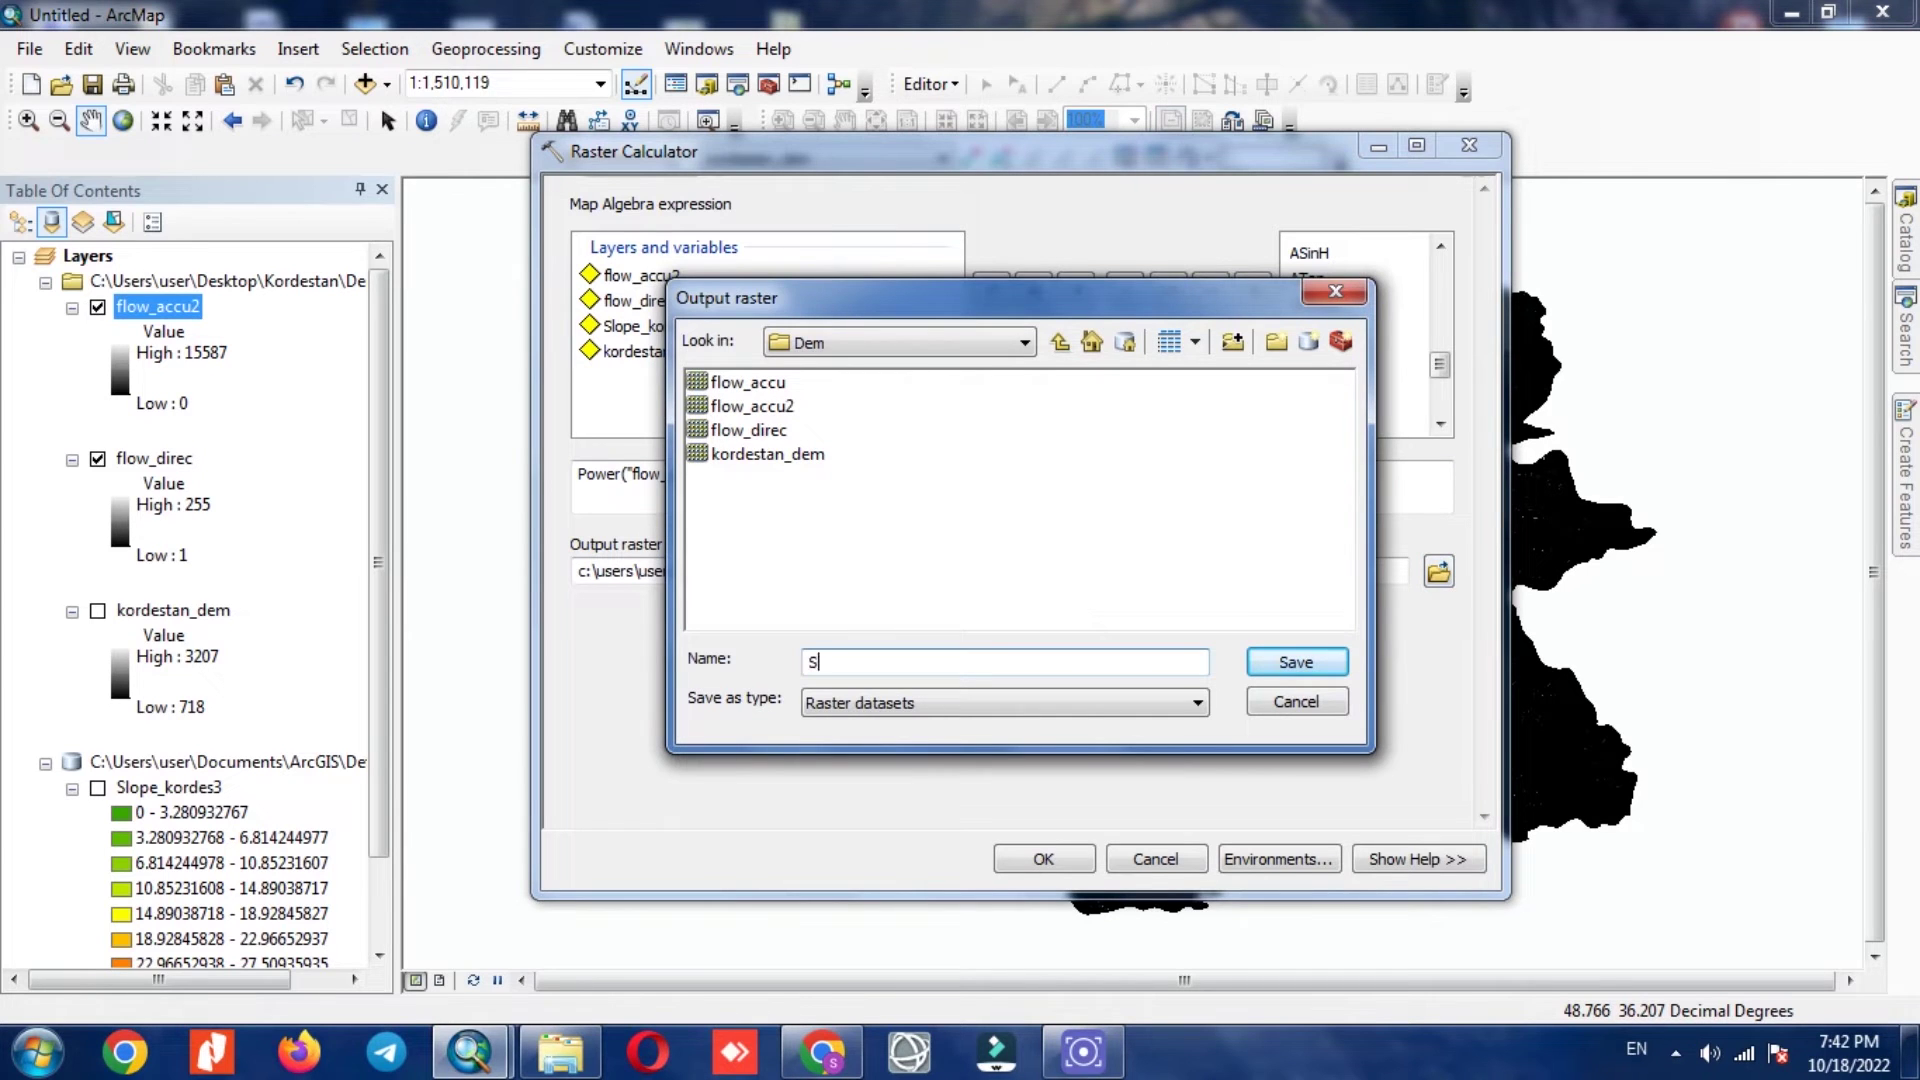
key("Return")
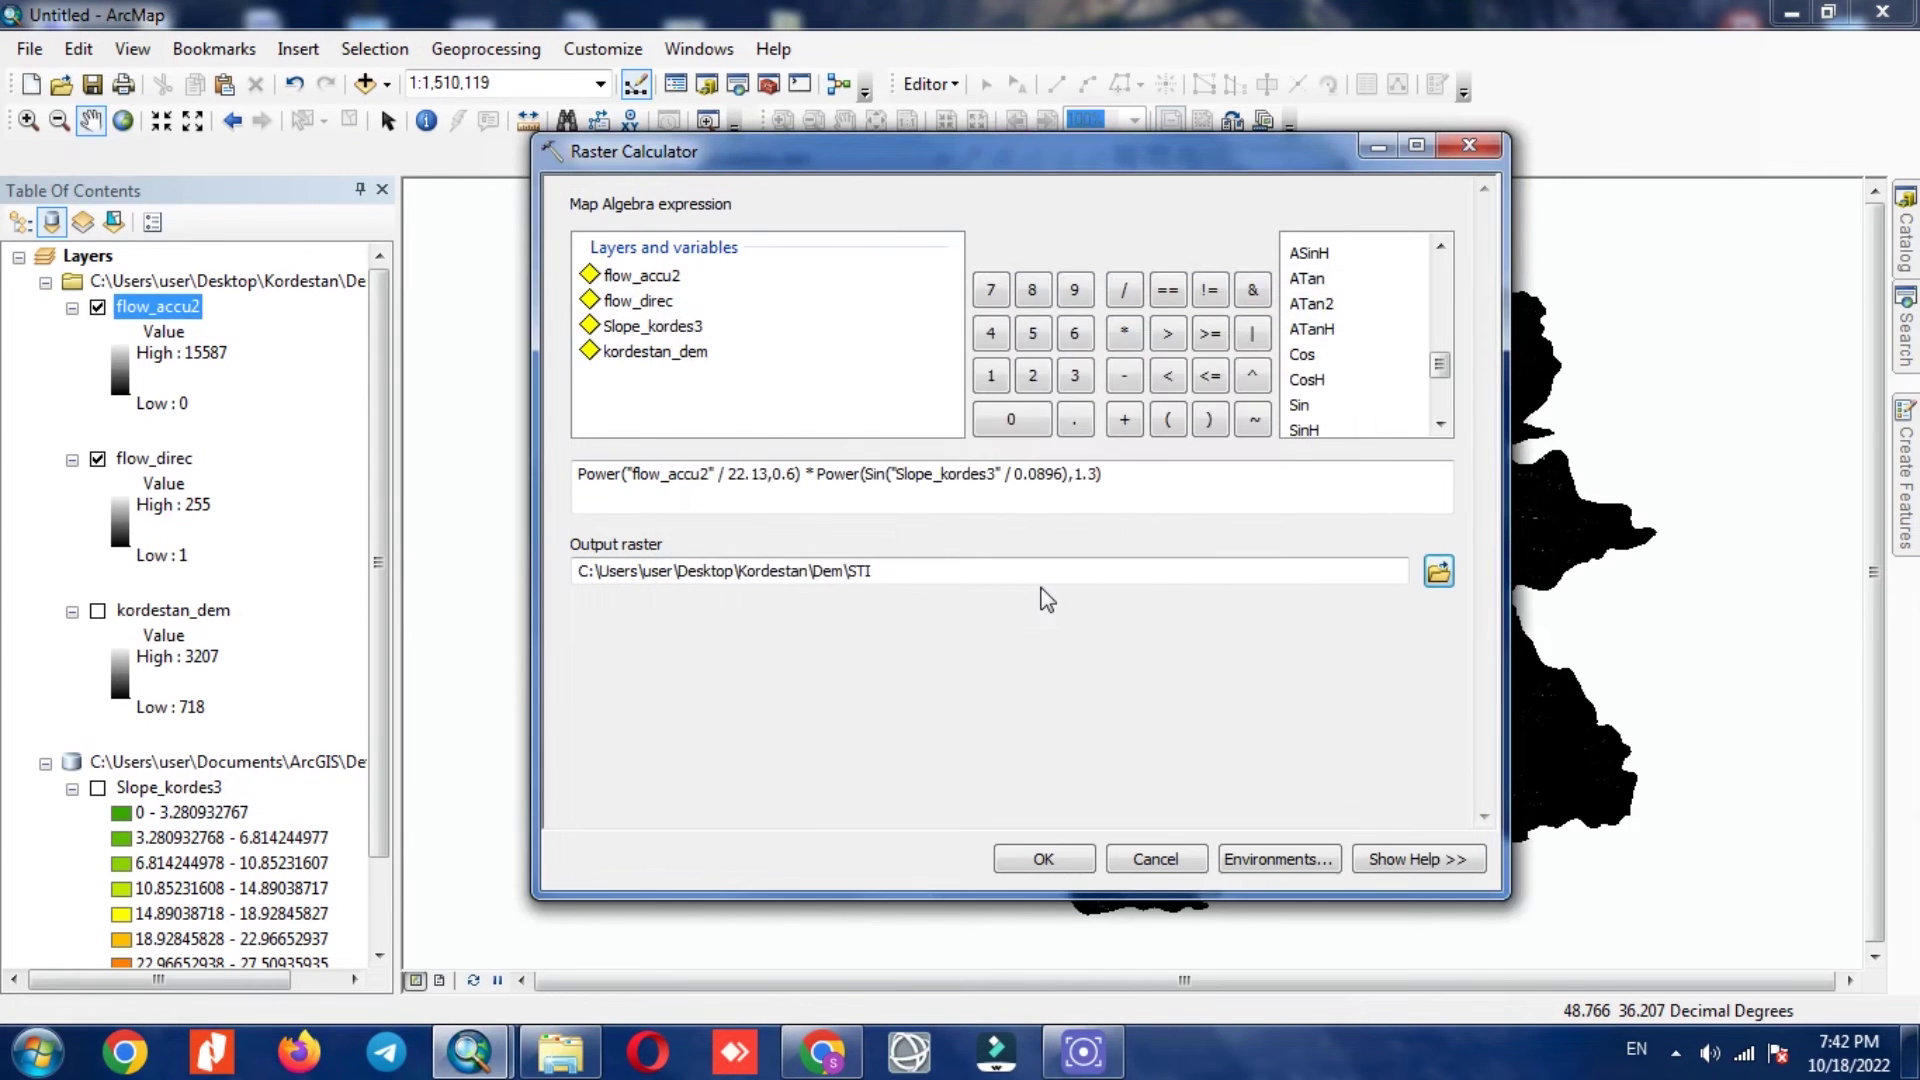
left_click(1040, 859)
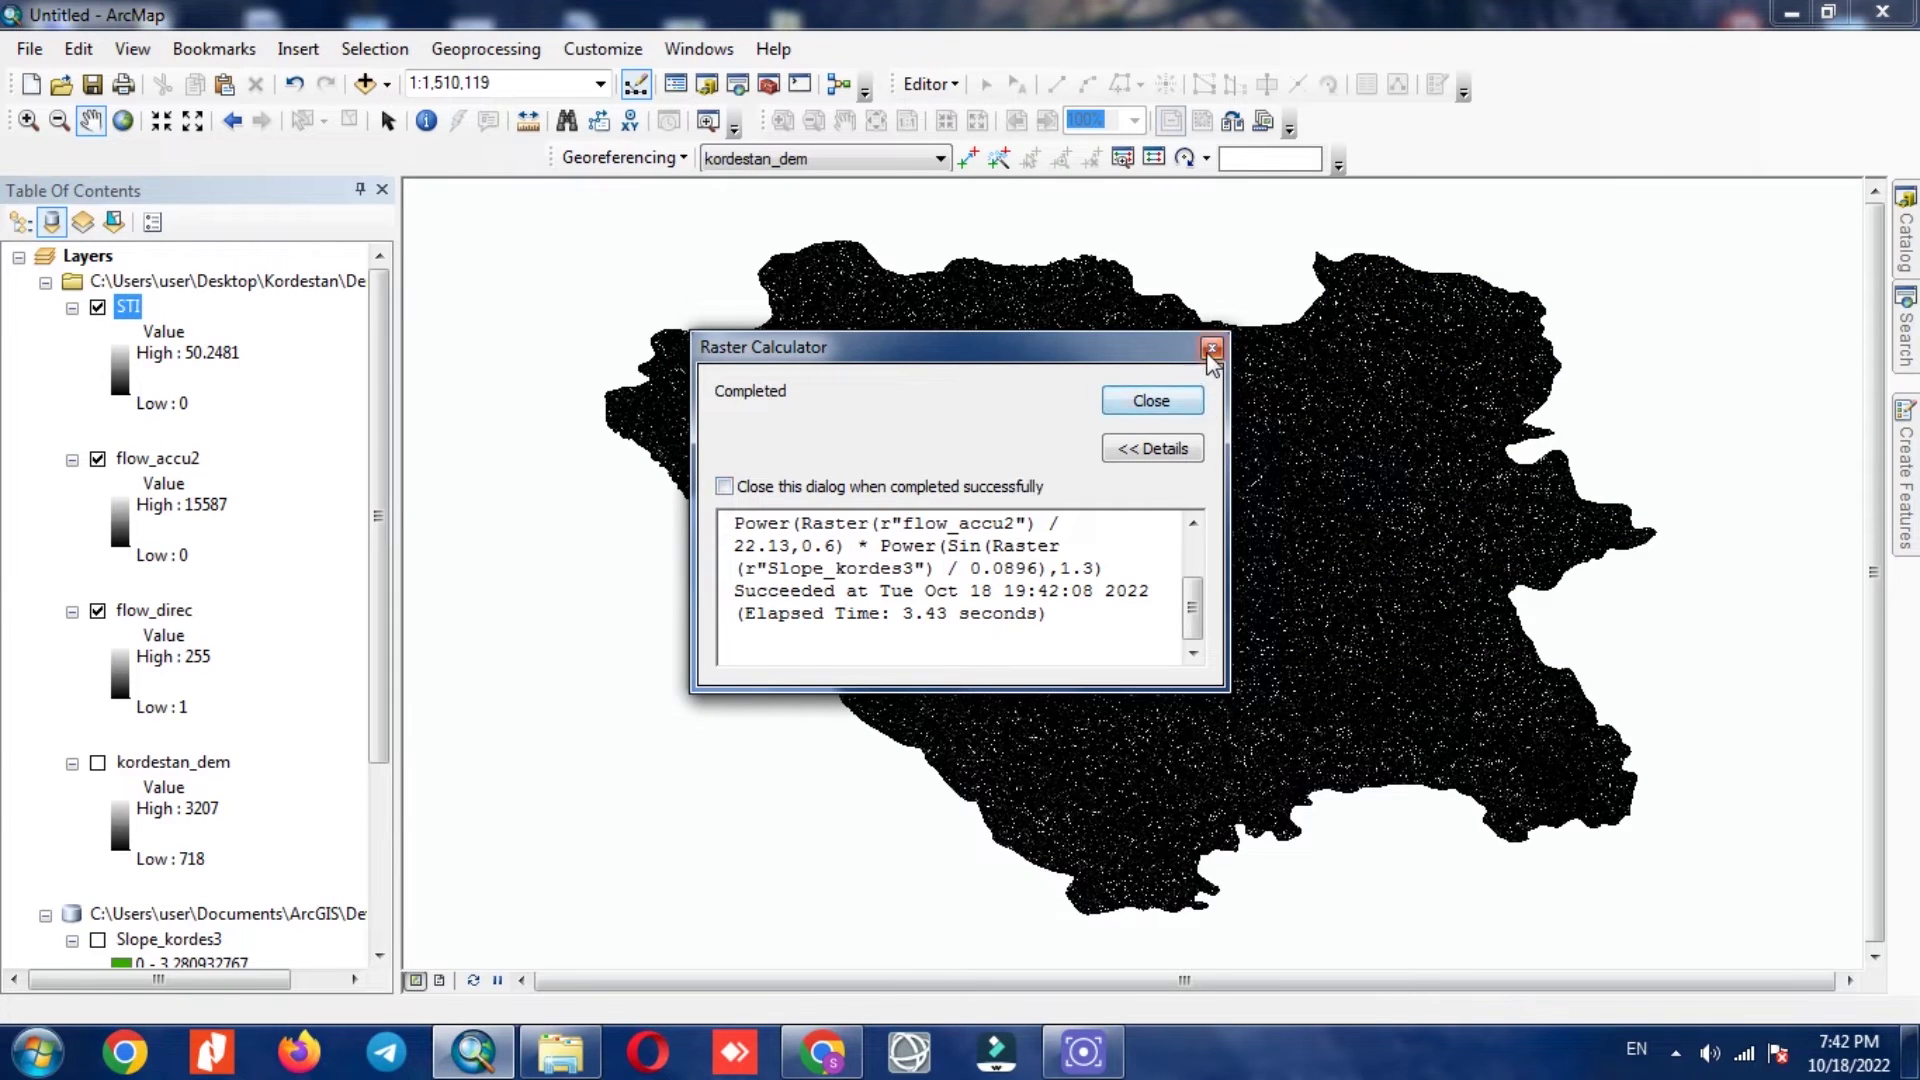
- Close the report, hide flow_accu2 and flow_direc, and collapse the kordestan_dem and Slope_kordes3 legends
left_click(1150, 400)
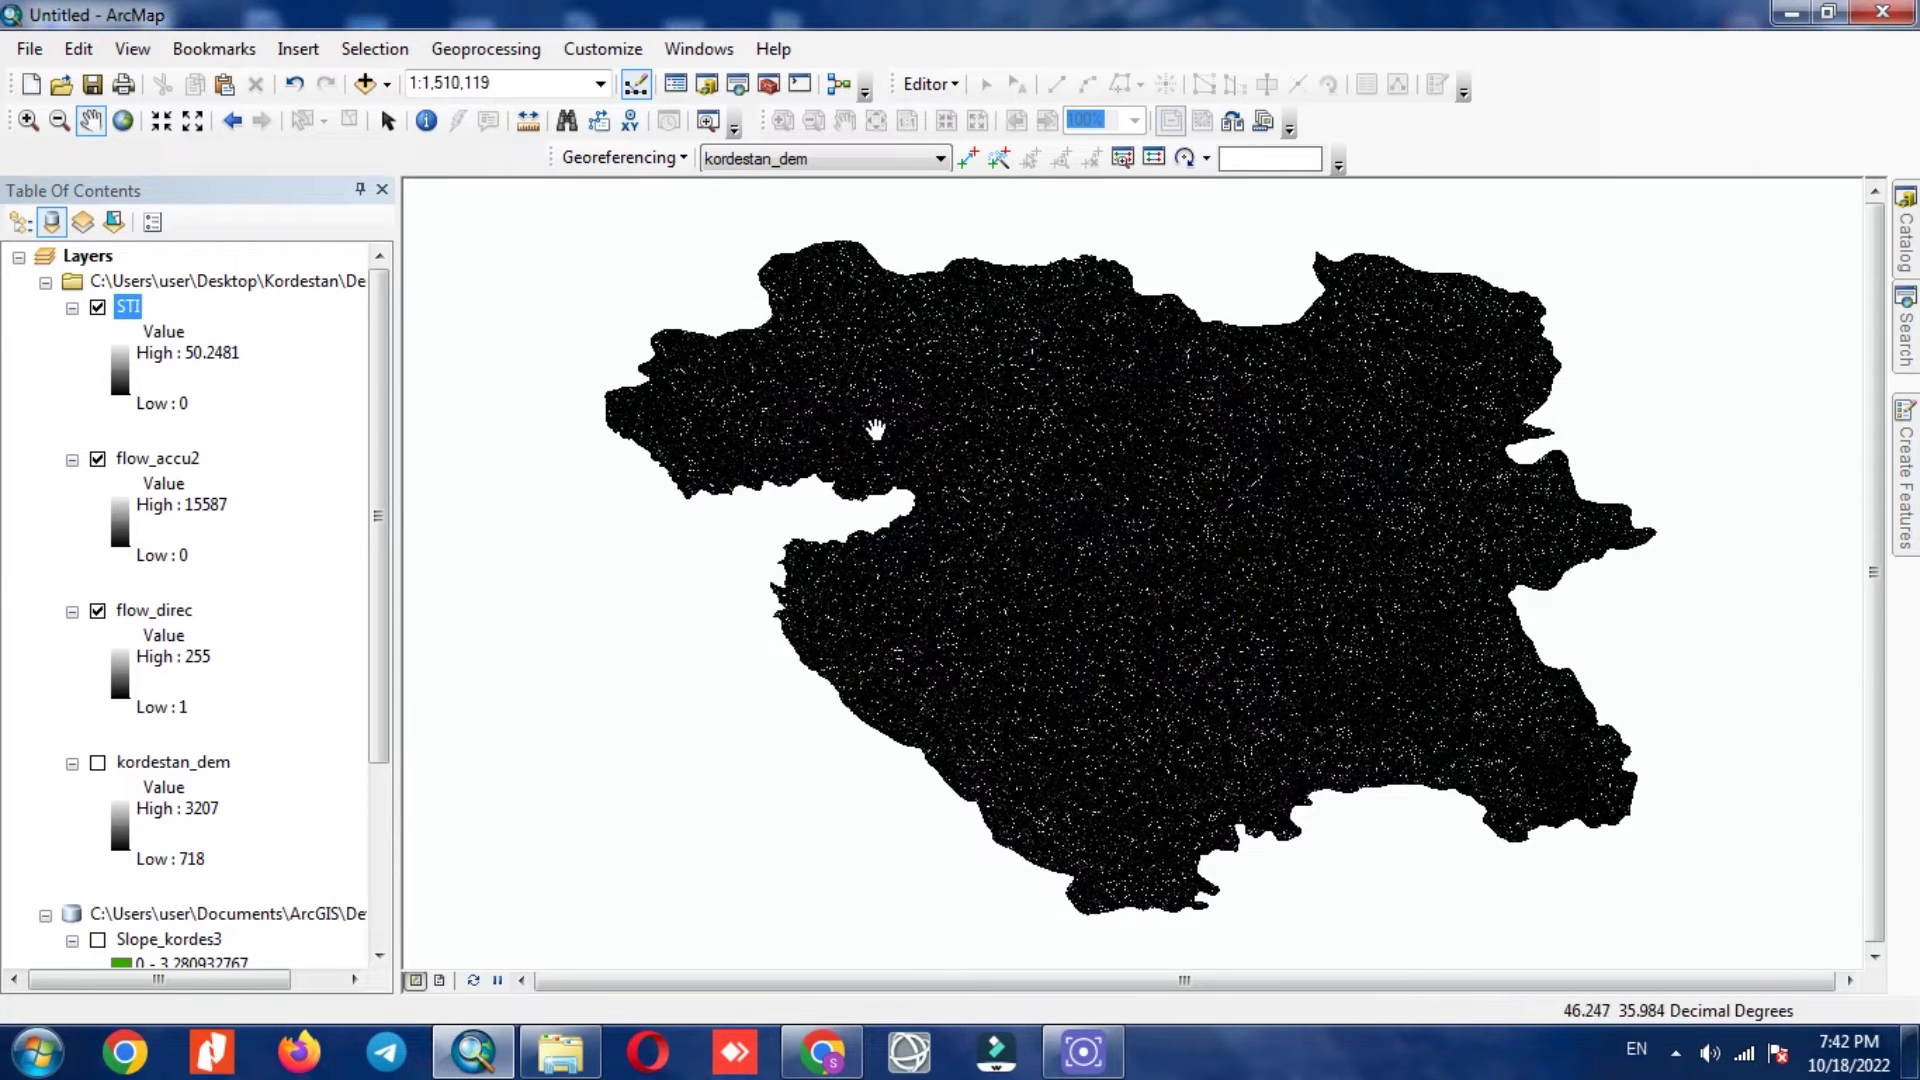
left_click(98, 460)
left_click(98, 486)
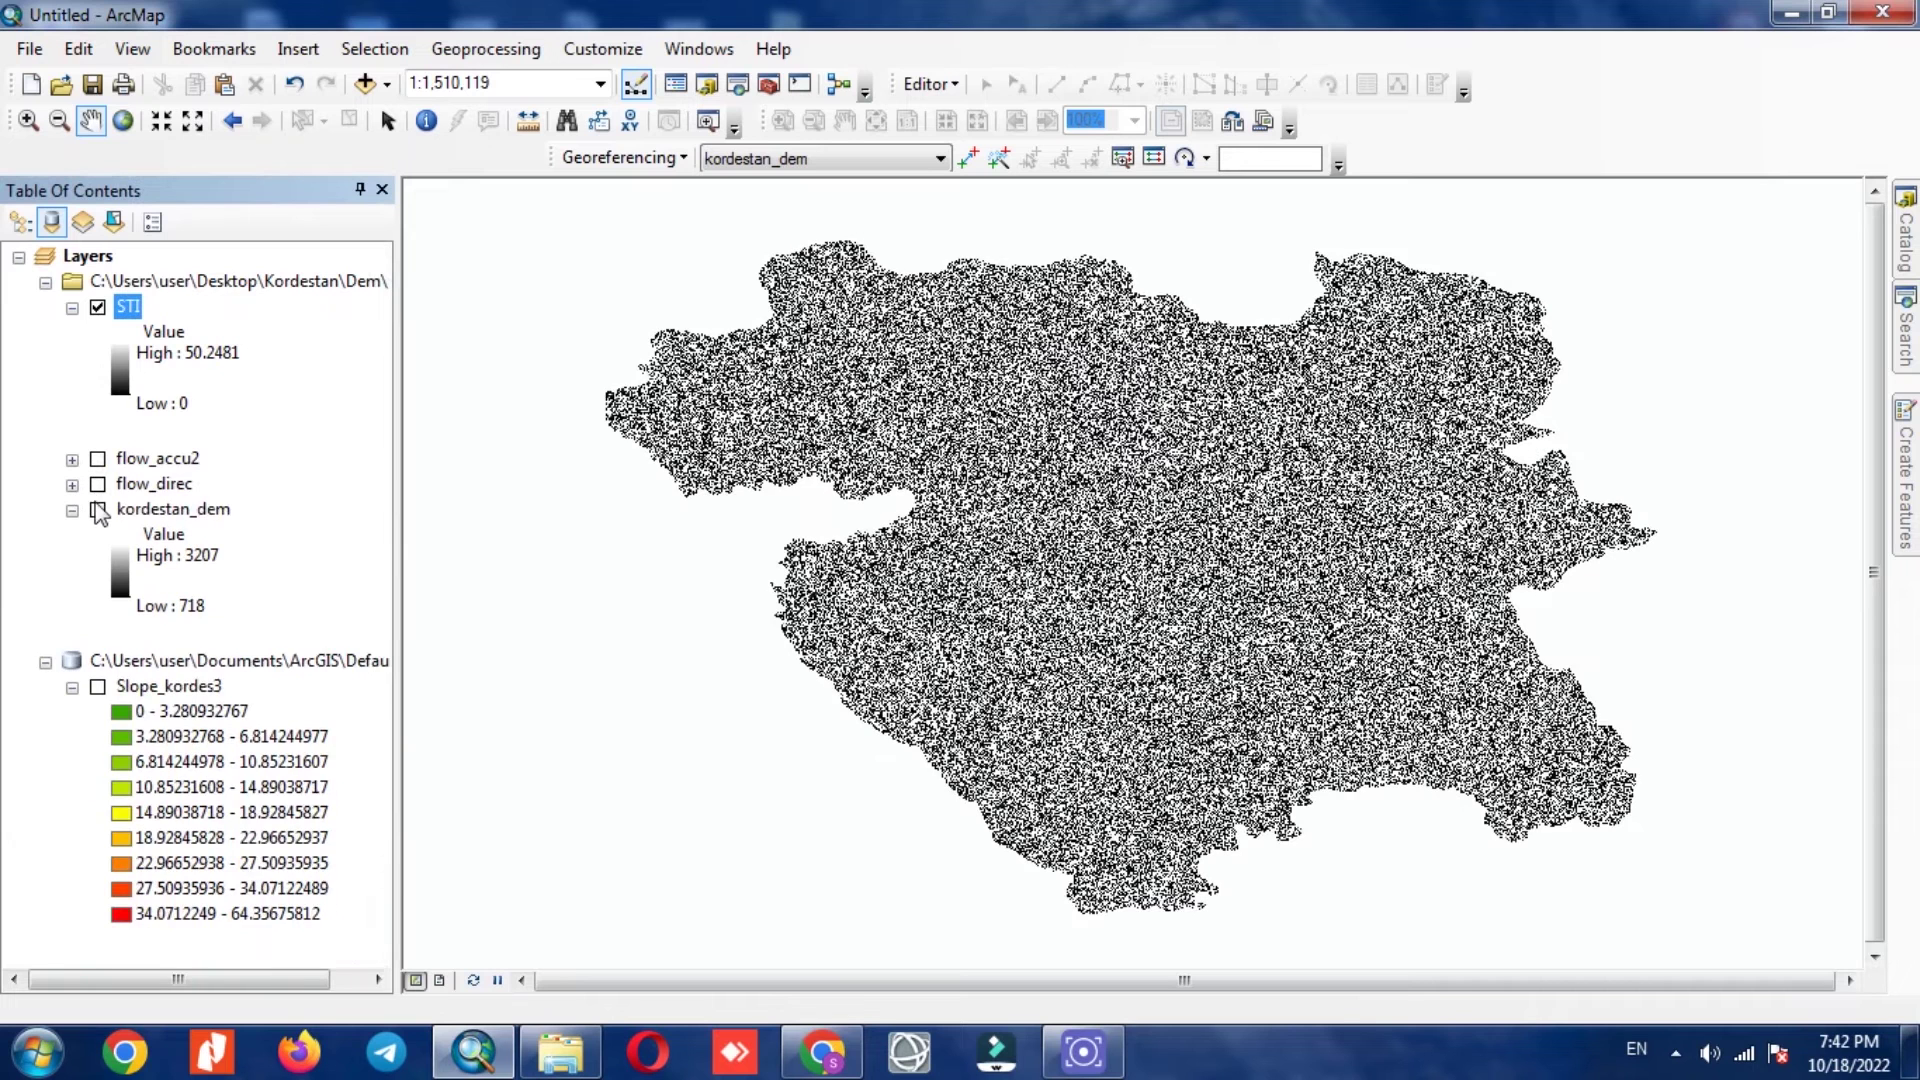
left_click(72, 510)
left_click(72, 560)
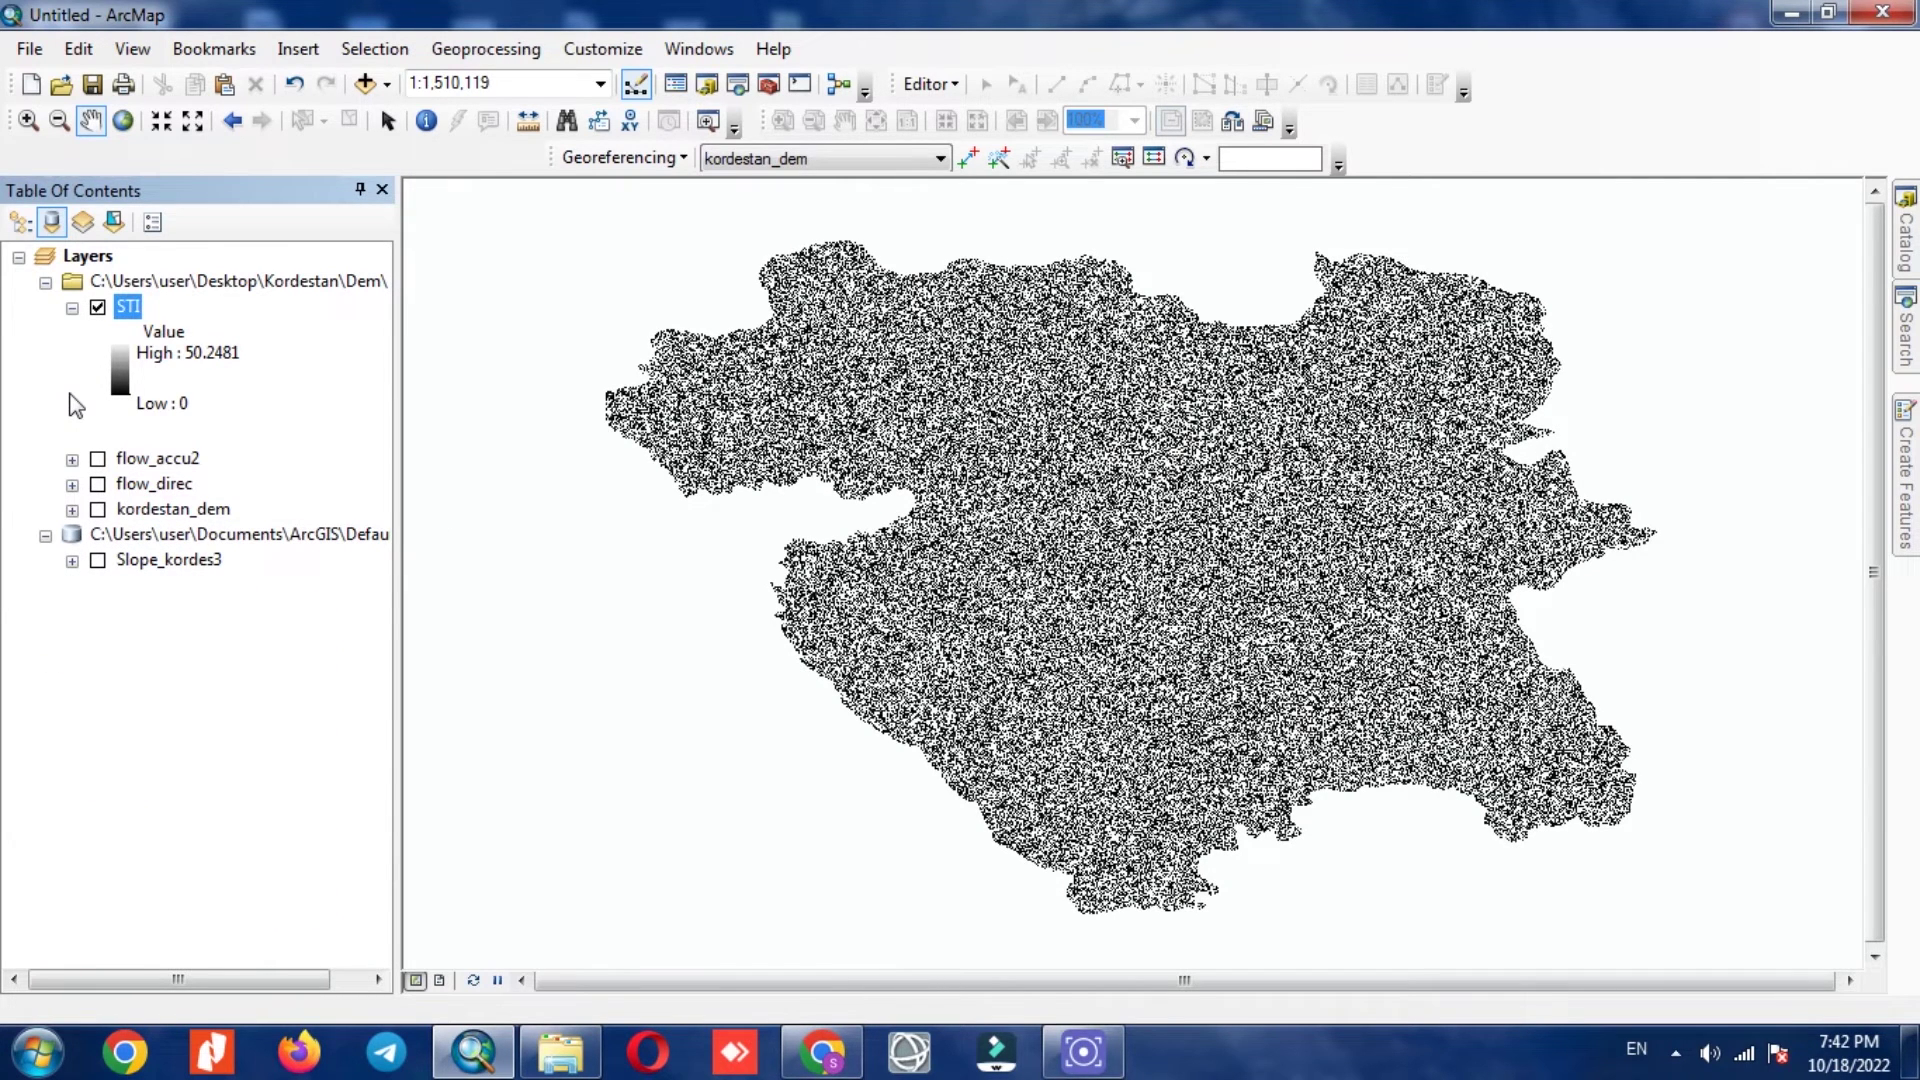
- Change the STI layer's greyscale ramp to the blue-to-red colour ramp
double_click(121, 372)
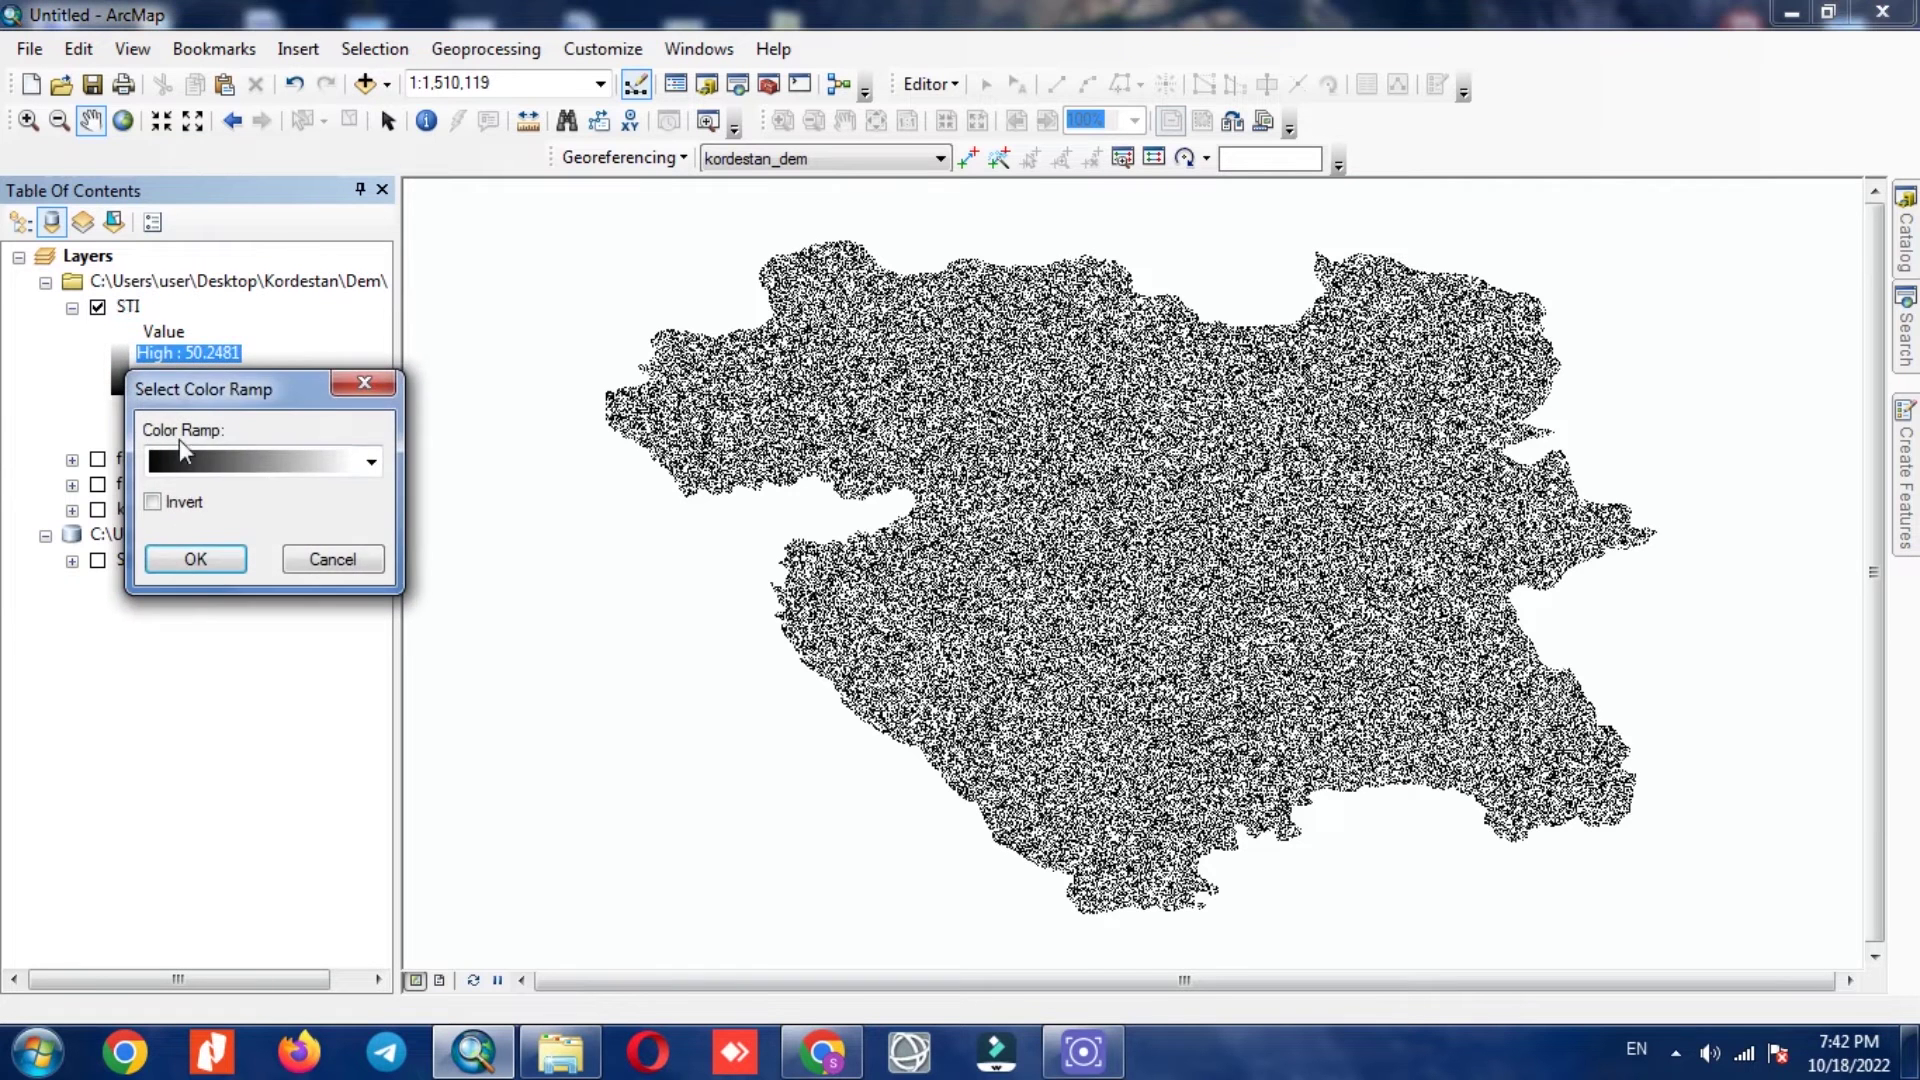
left_click(262, 455)
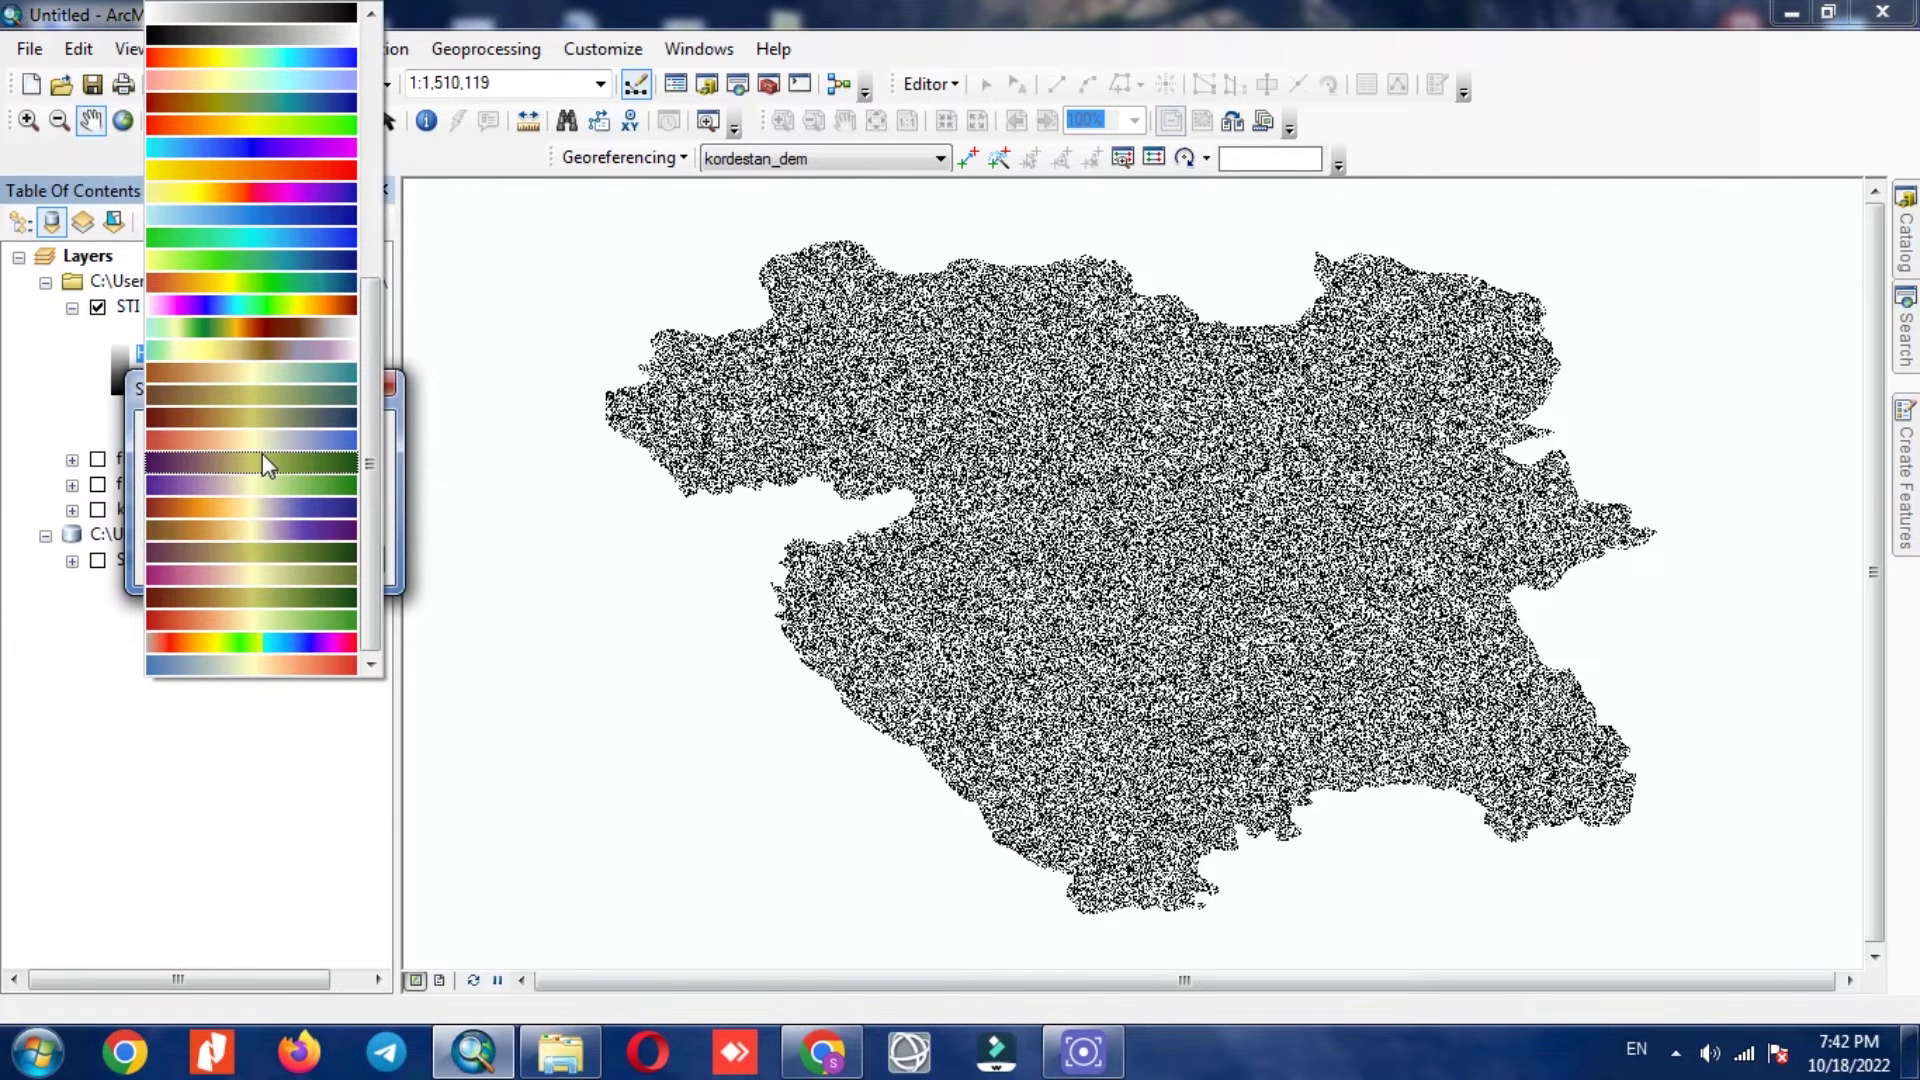
left_click(287, 665)
left_click(206, 566)
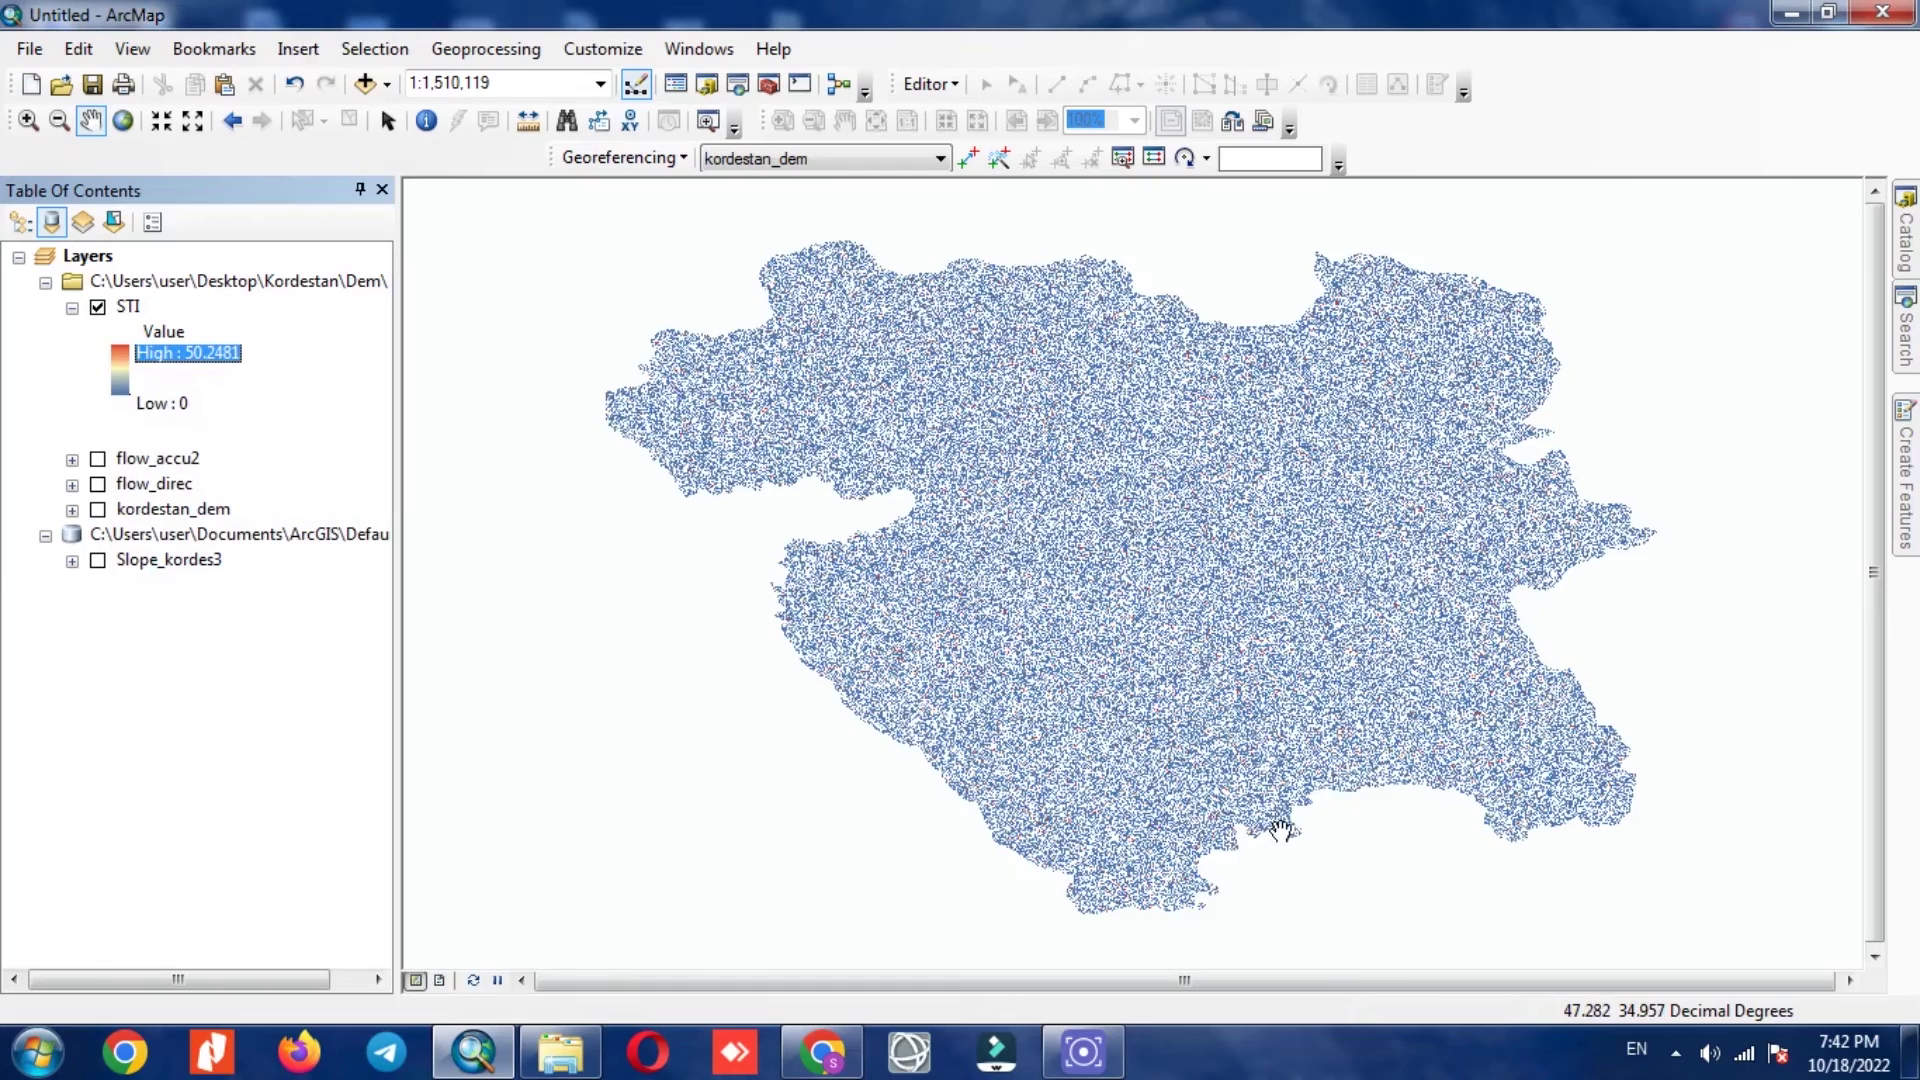
scroll(1281, 830, "down", 4)
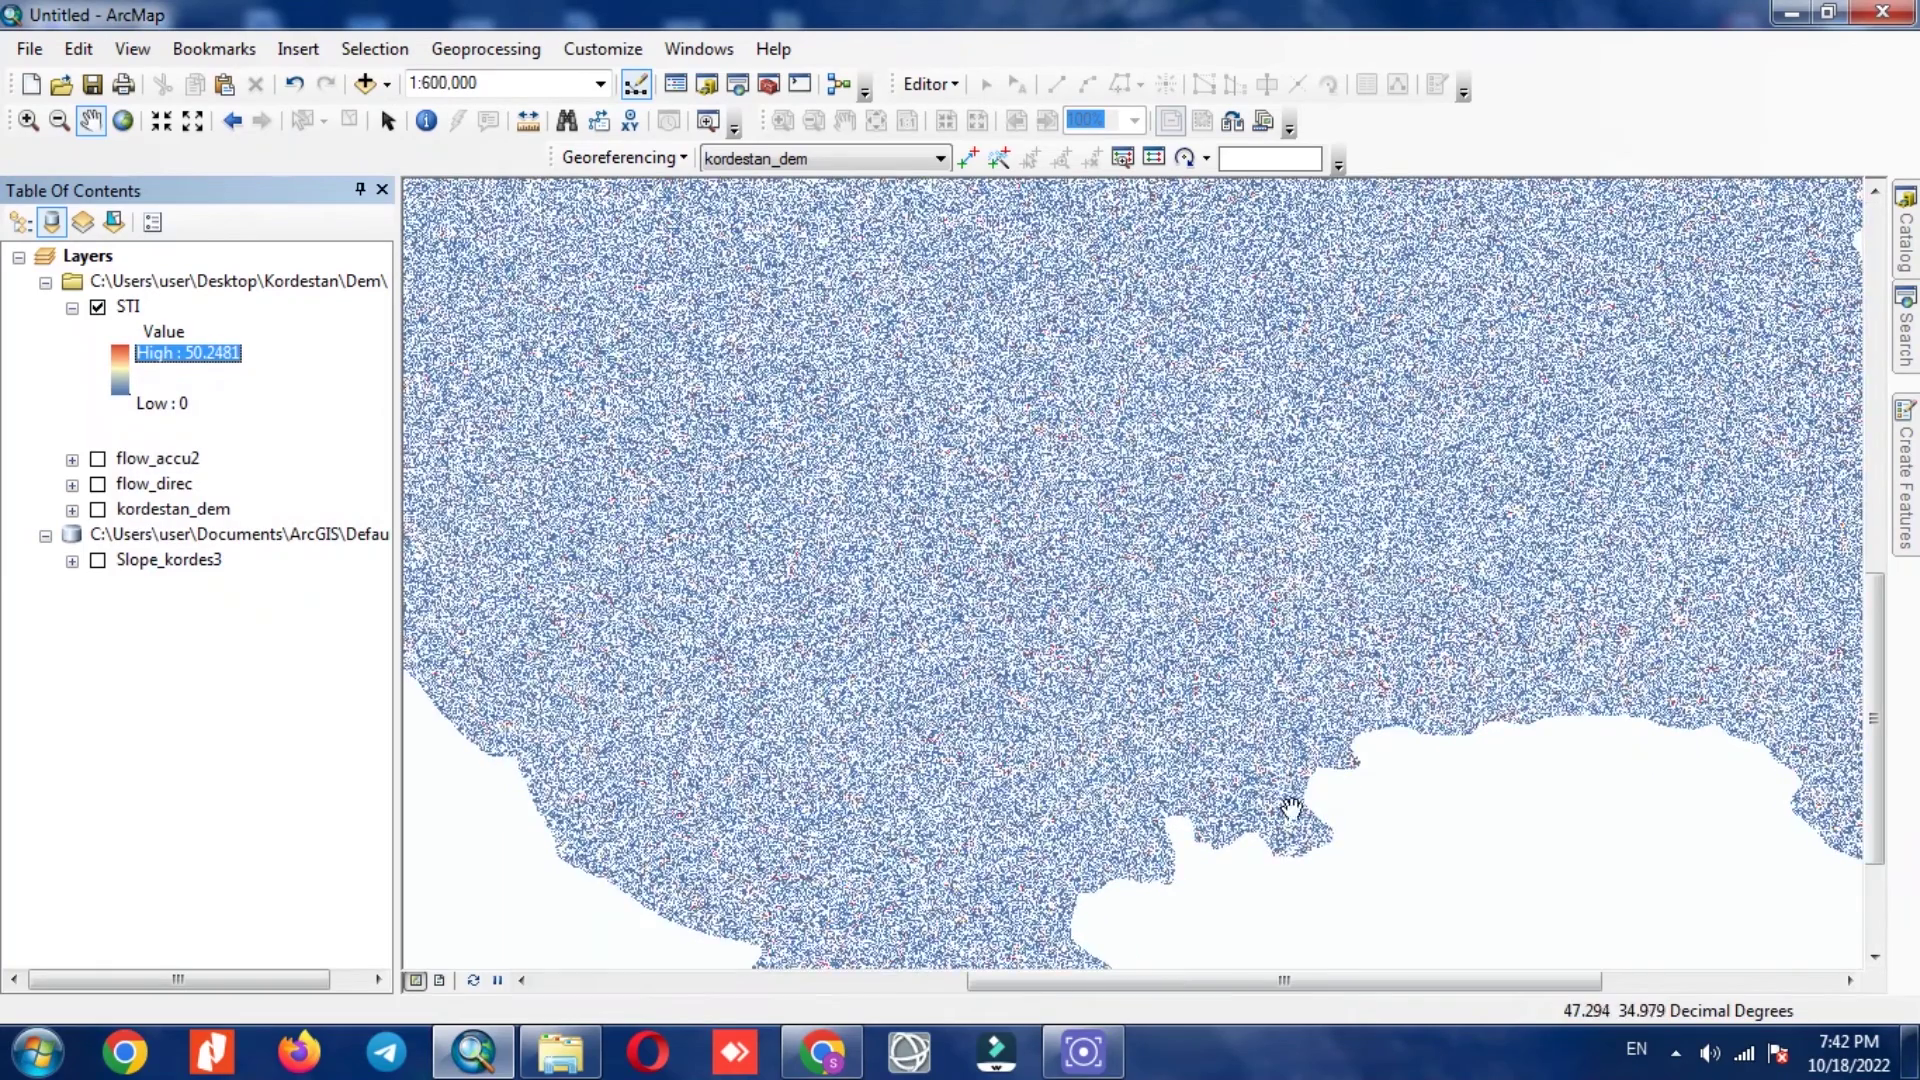
scroll(1244, 686, "down", 8)
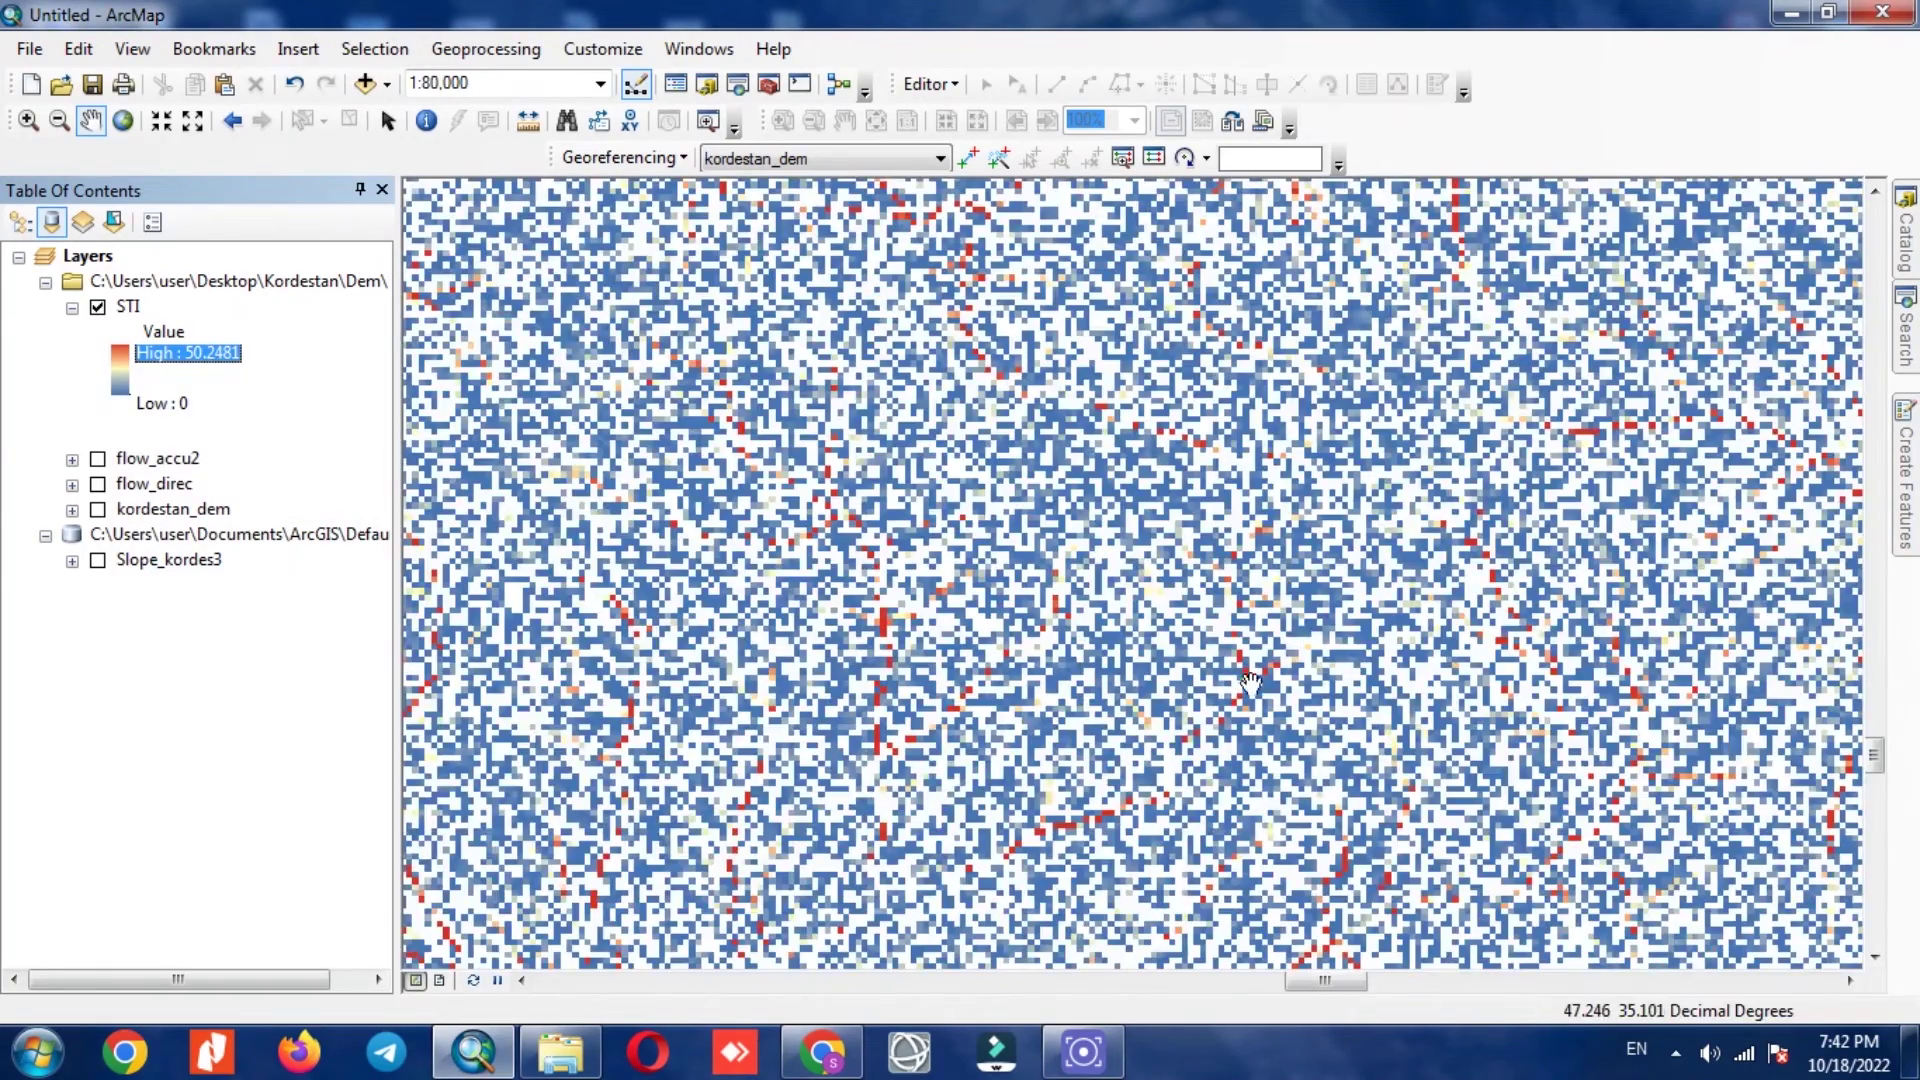
left_click_drag(924, 792, 902, 575)
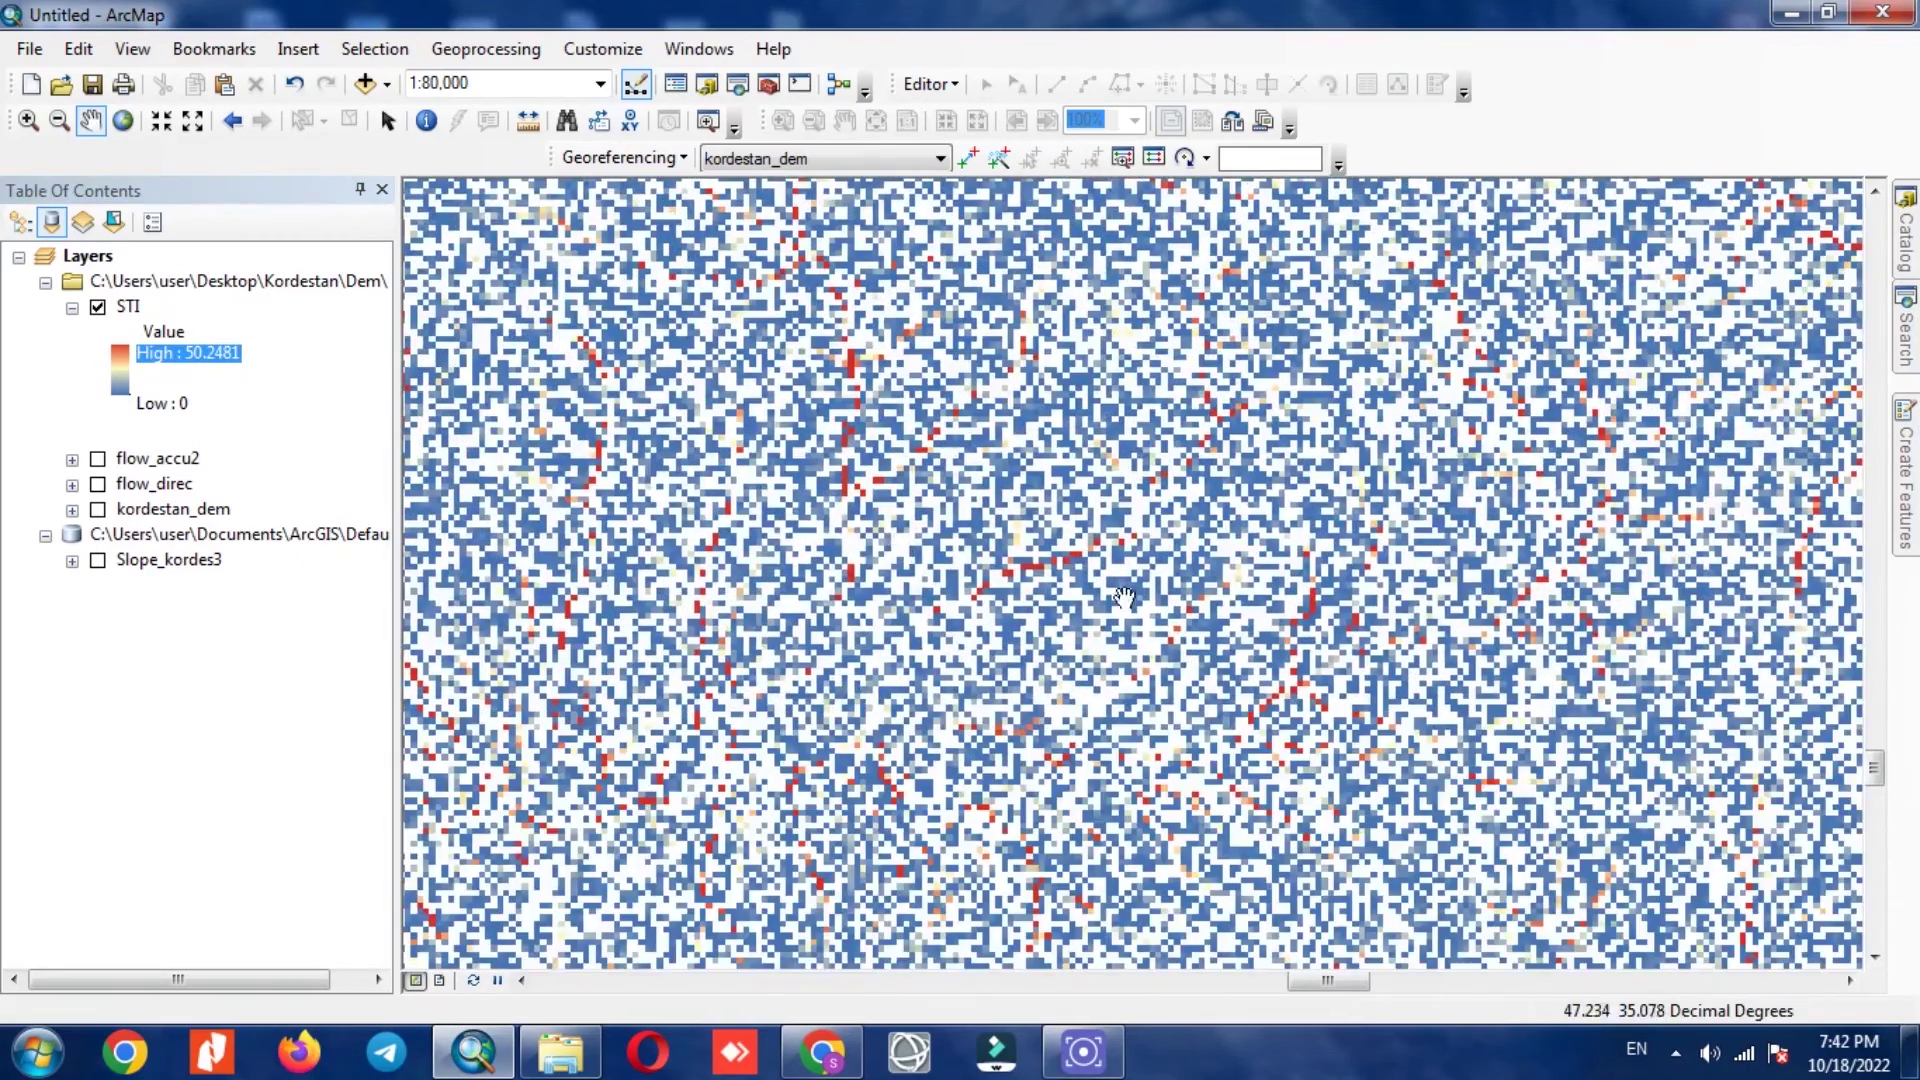
left_click_drag(1125, 597, 1085, 847)
left_click_drag(1105, 615, 1116, 778)
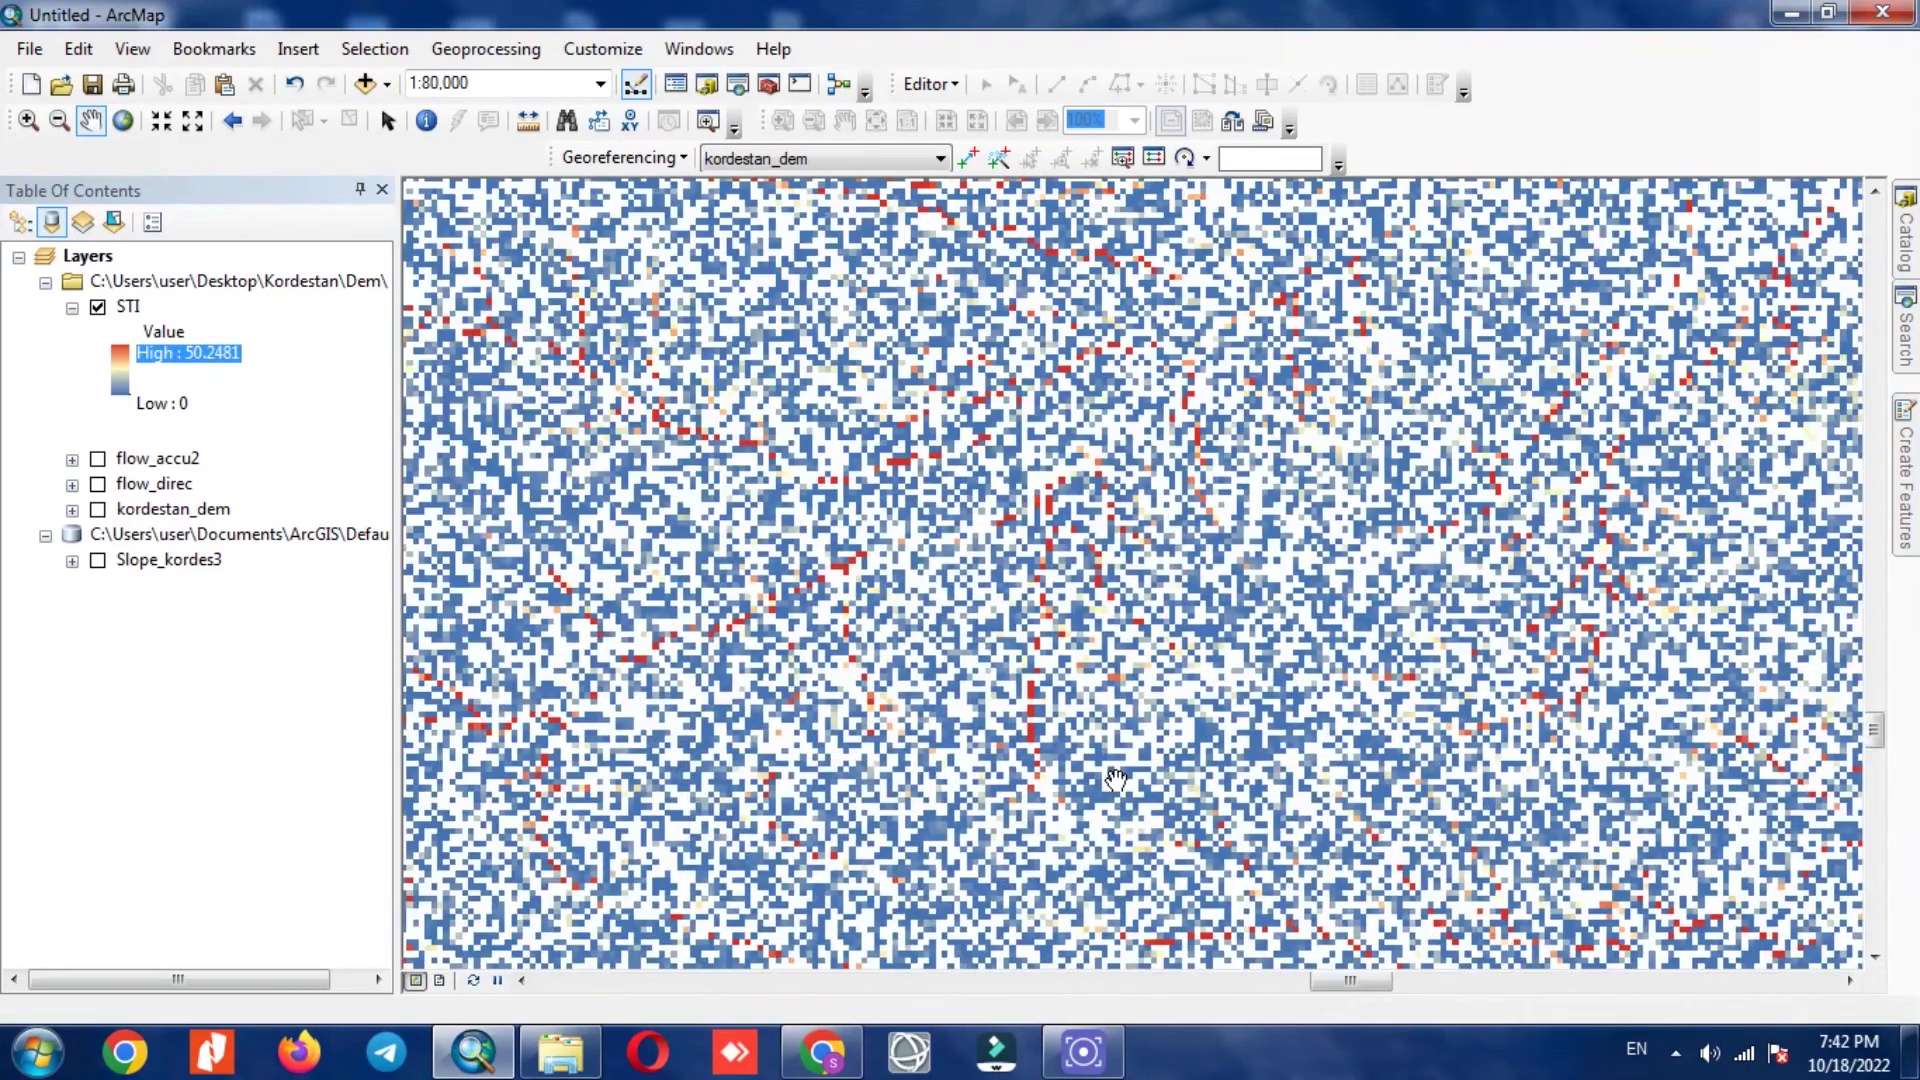
left_click_drag(1134, 686, 1160, 762)
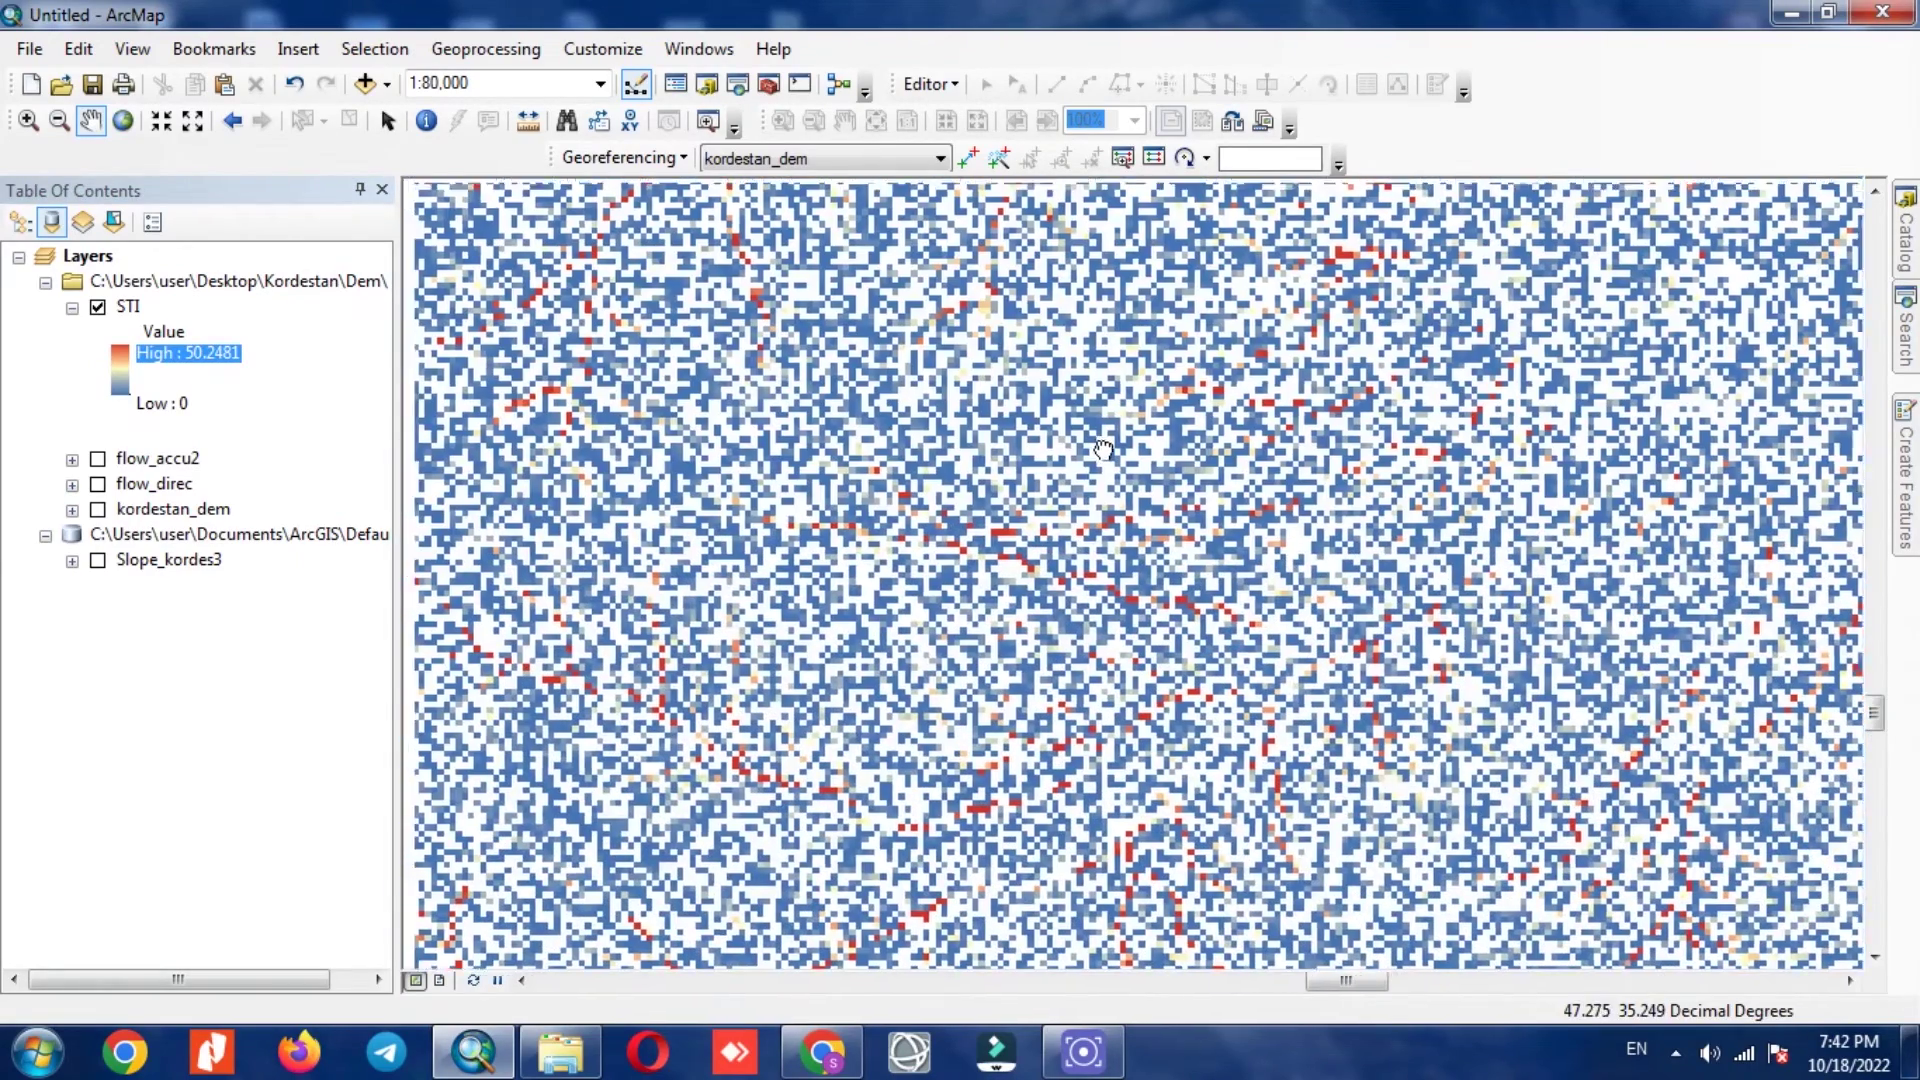
left_click_drag(1092, 446, 1112, 541)
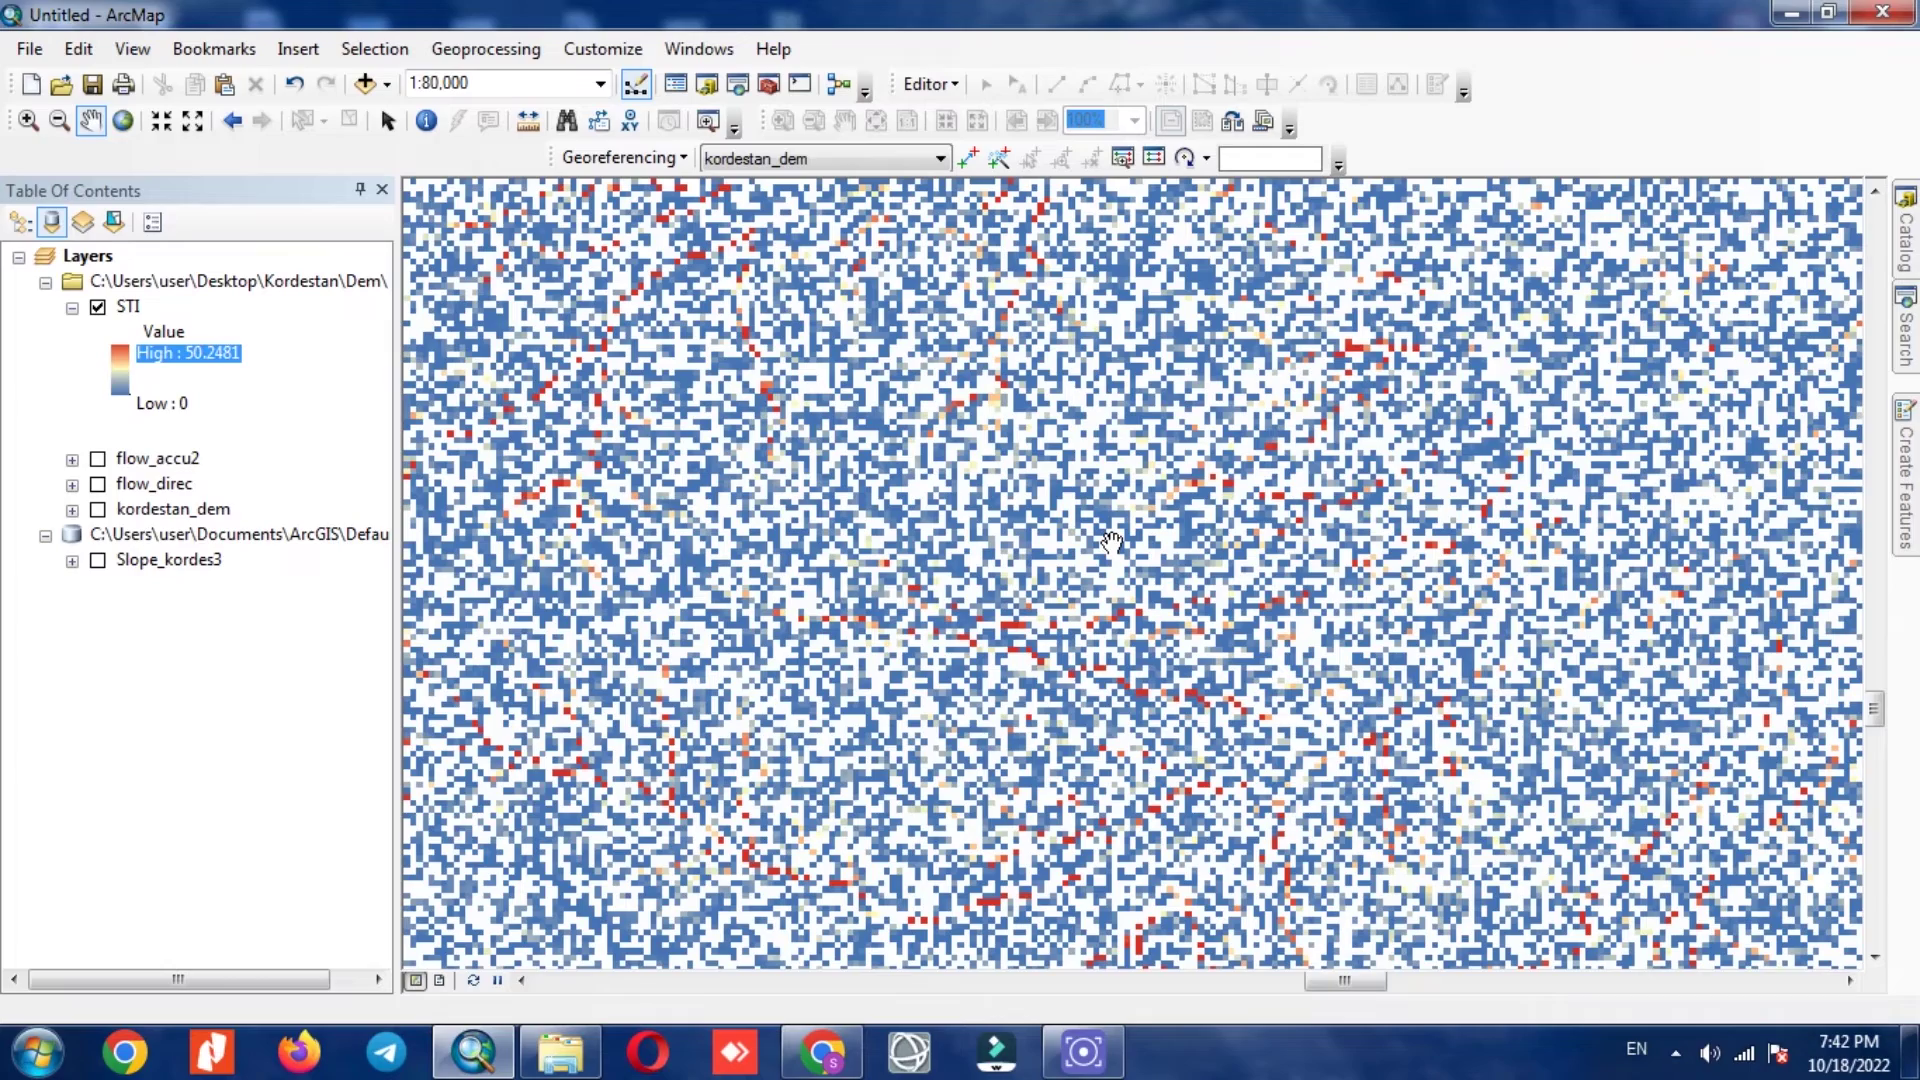
left_click_drag(1112, 541, 1189, 422)
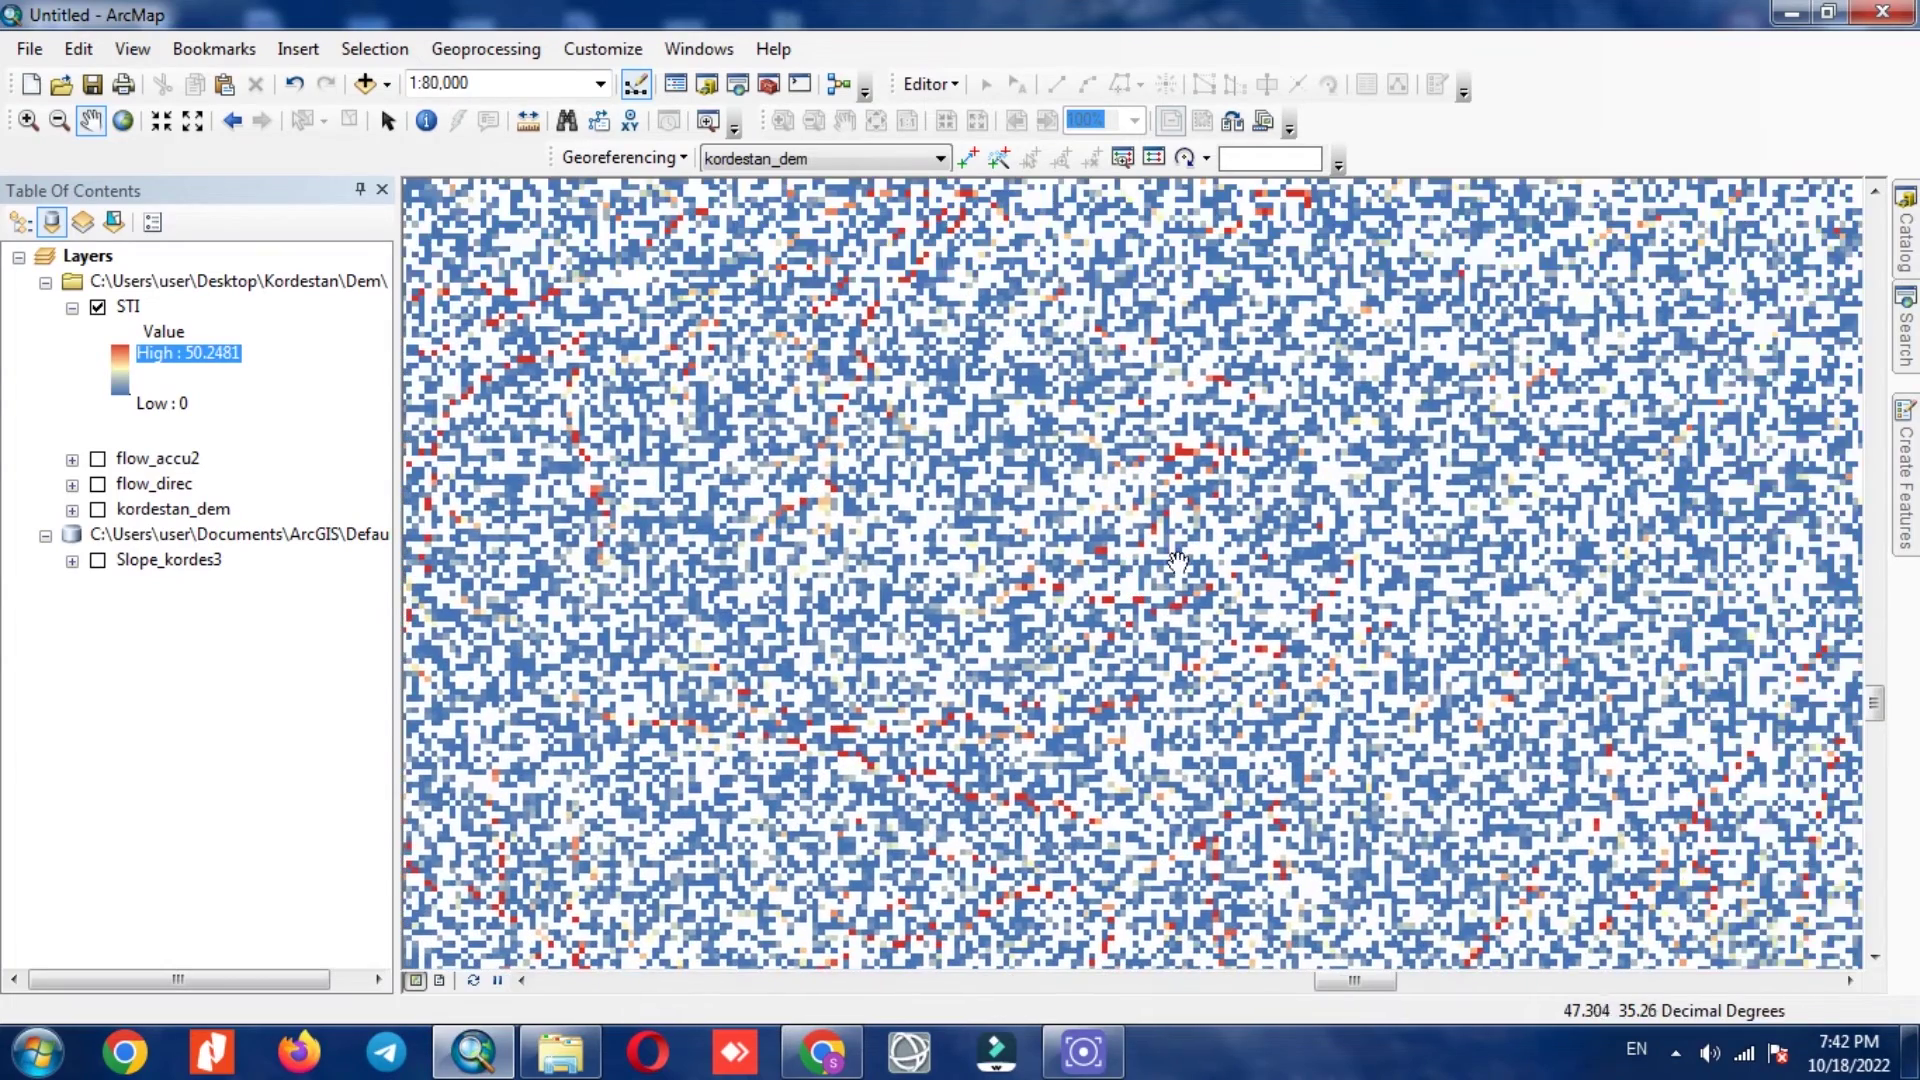
scroll(1135, 539, "up", 2)
scroll(1044, 547, "down", 3)
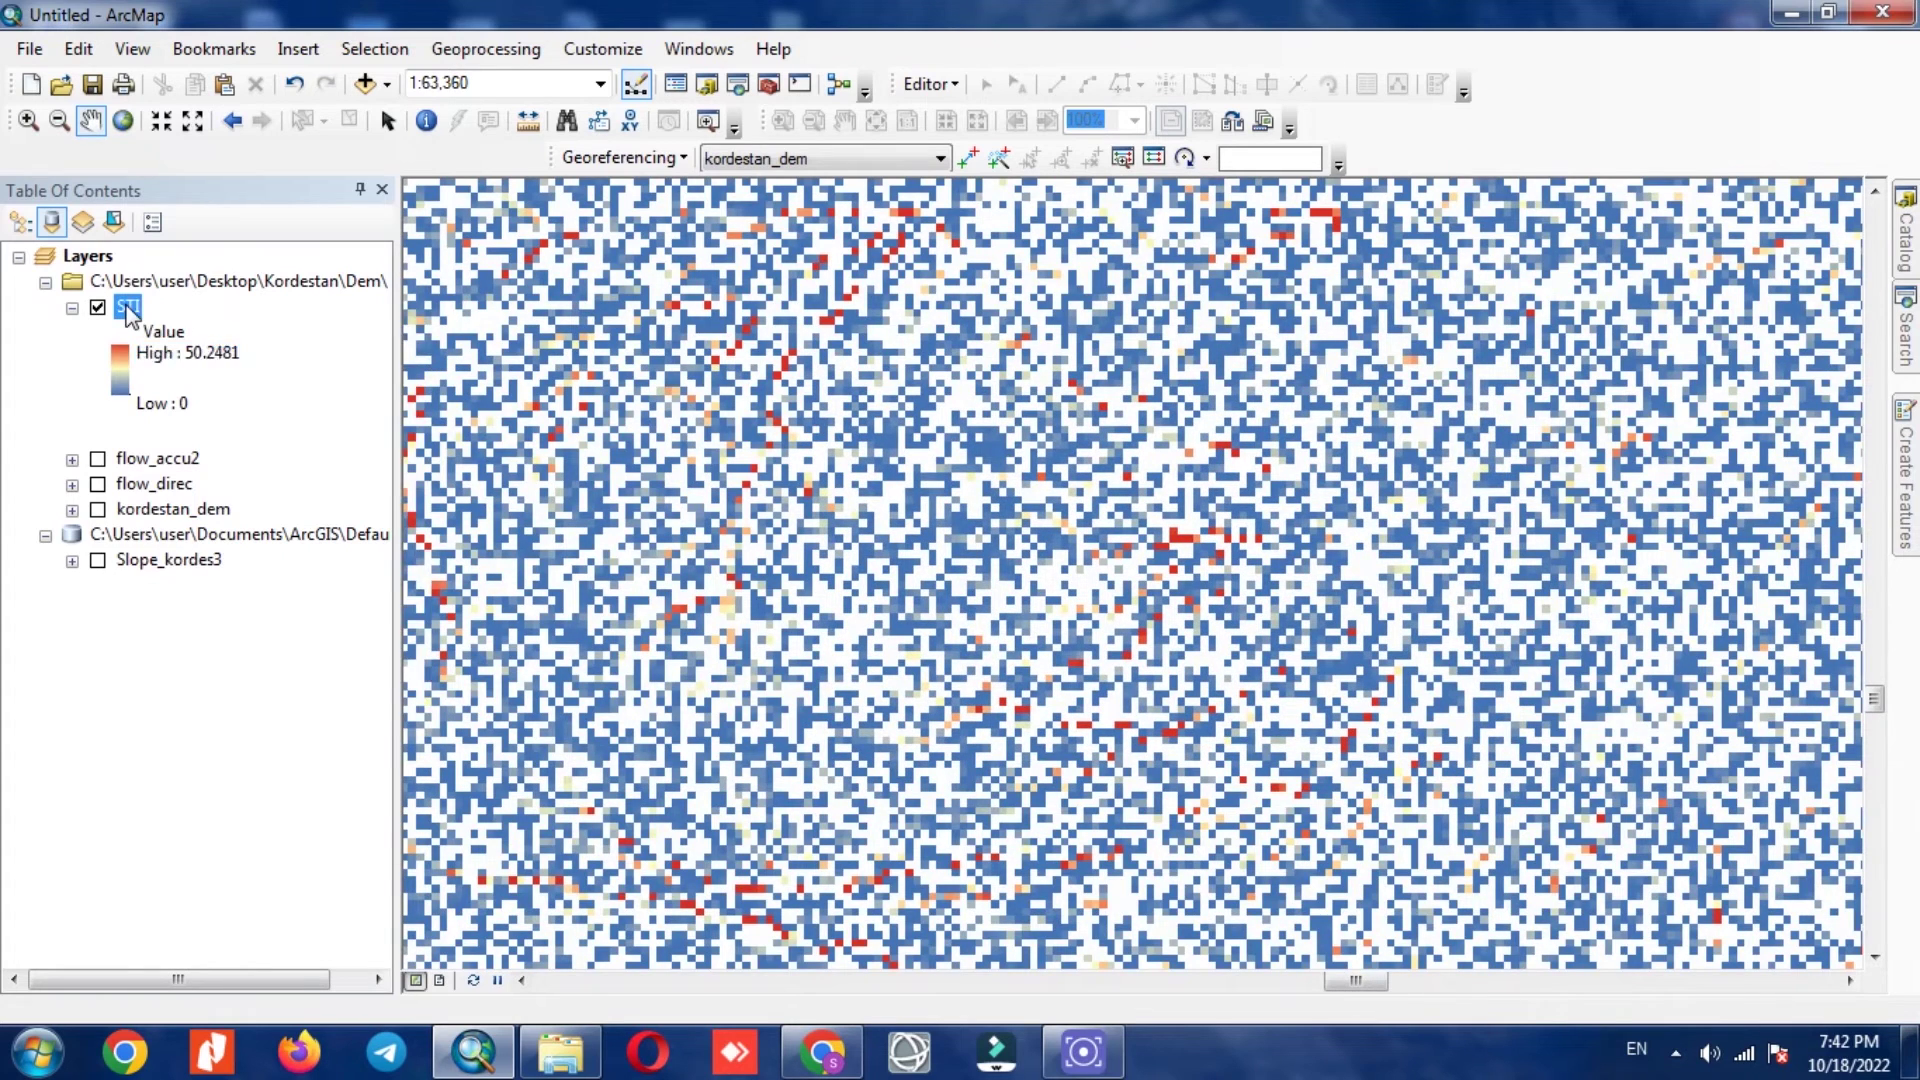
- Switch the STI symbology to Classified, computing the histogram, with 4 Natural Breaks classes
right_click(127, 307)
left_click(299, 728)
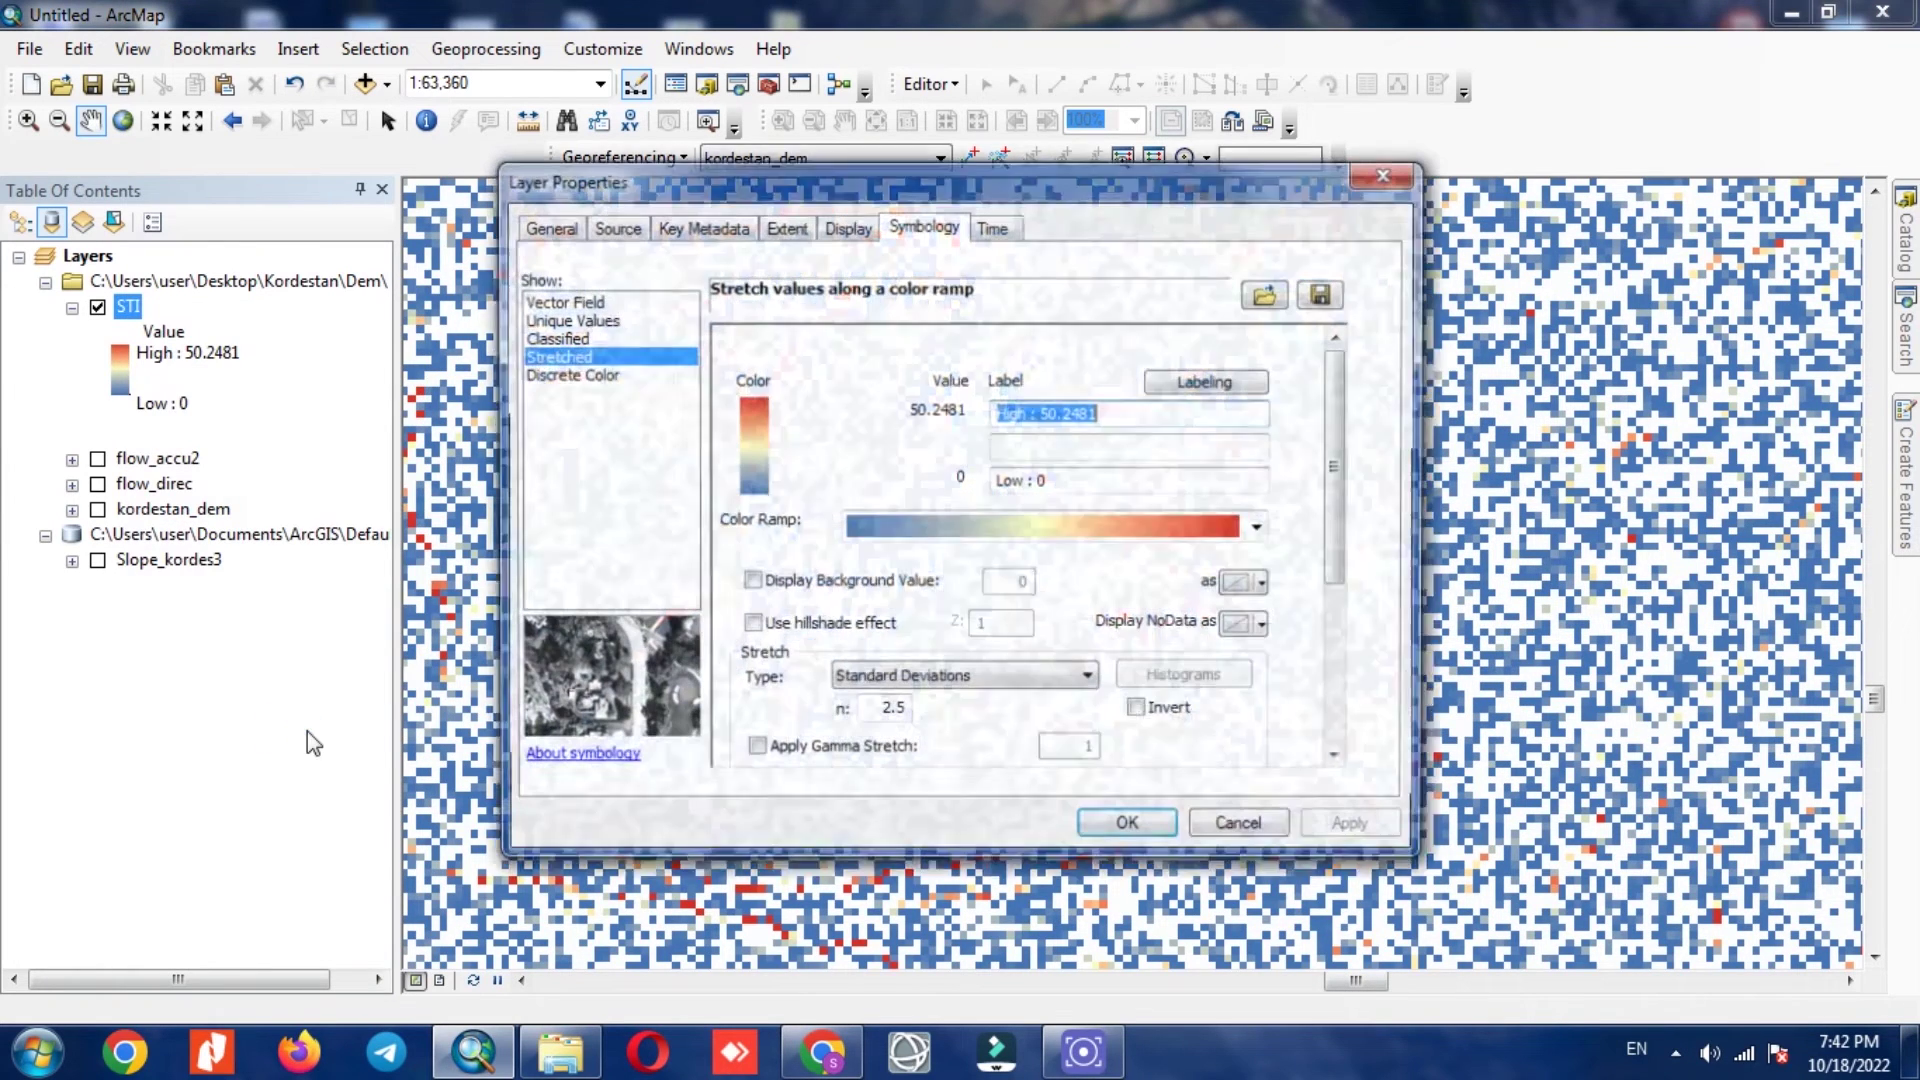
left_click(563, 338)
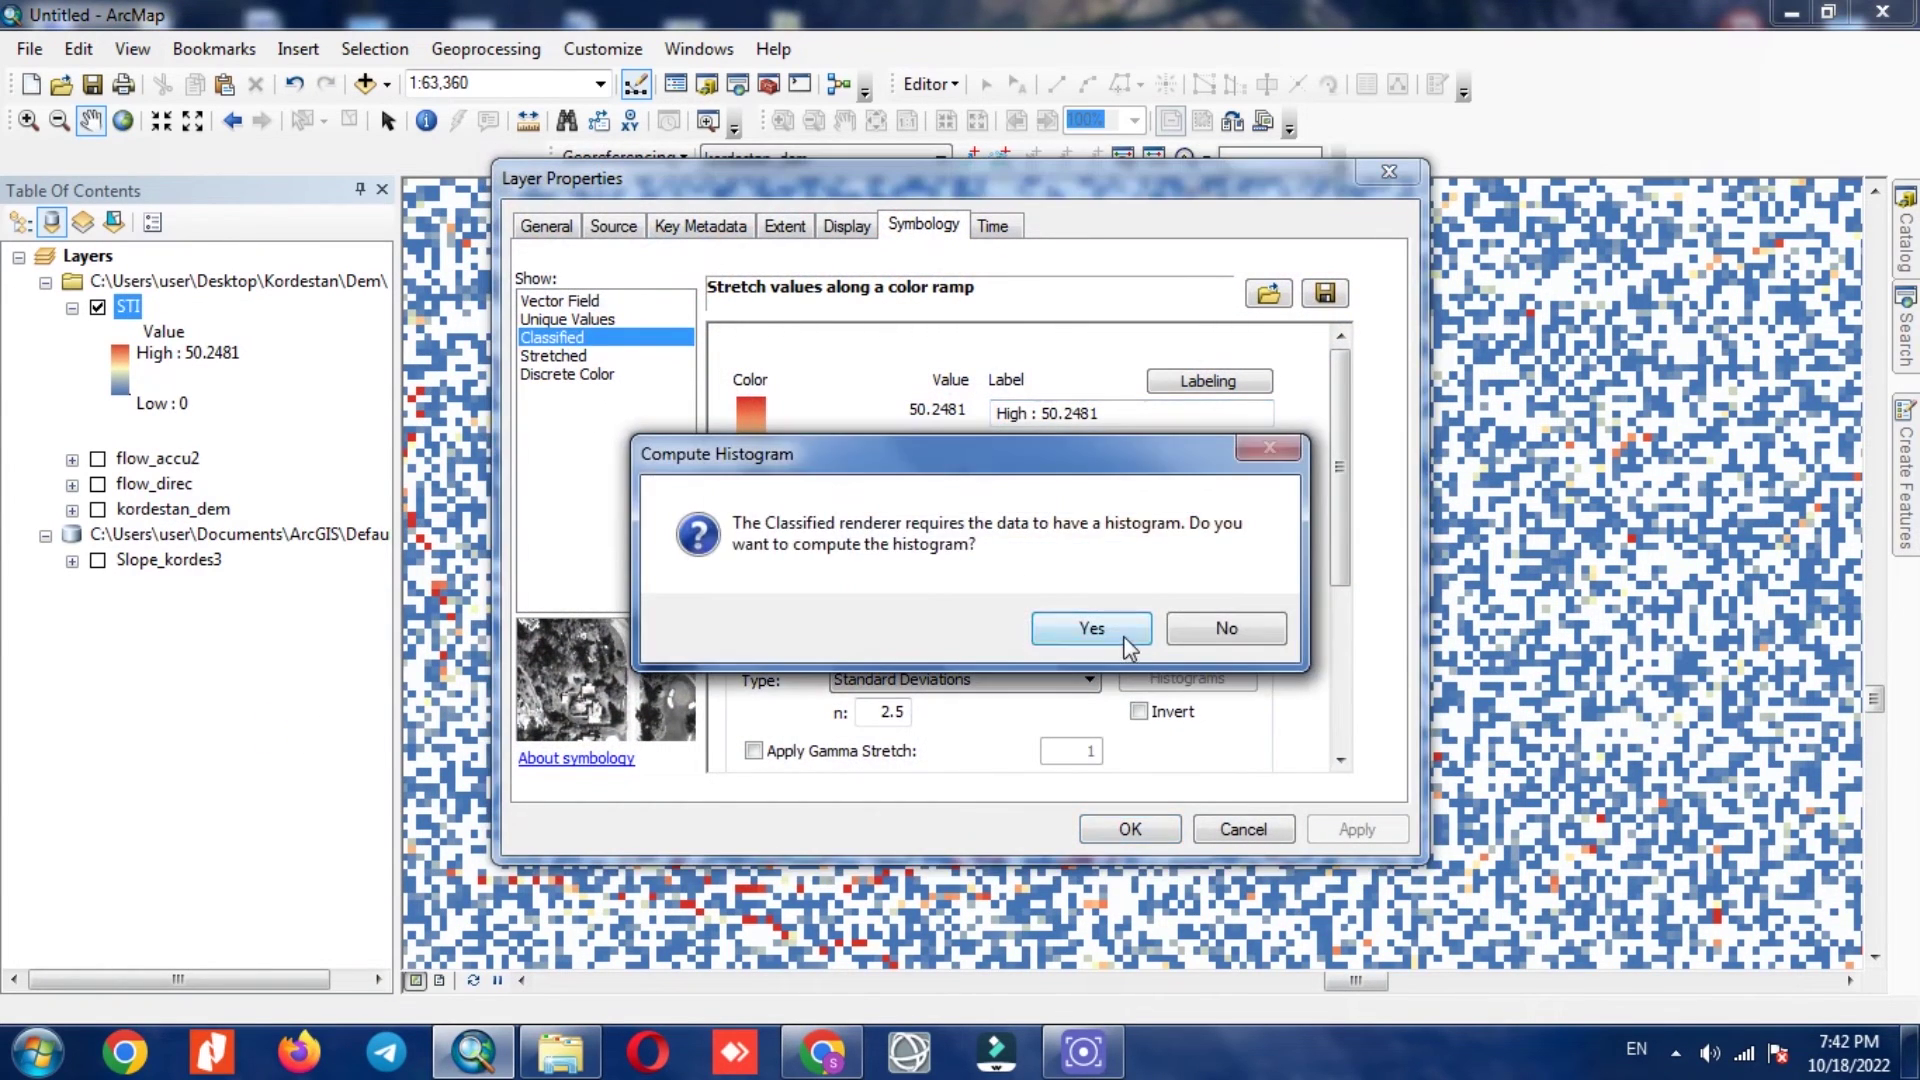
left_click(1092, 626)
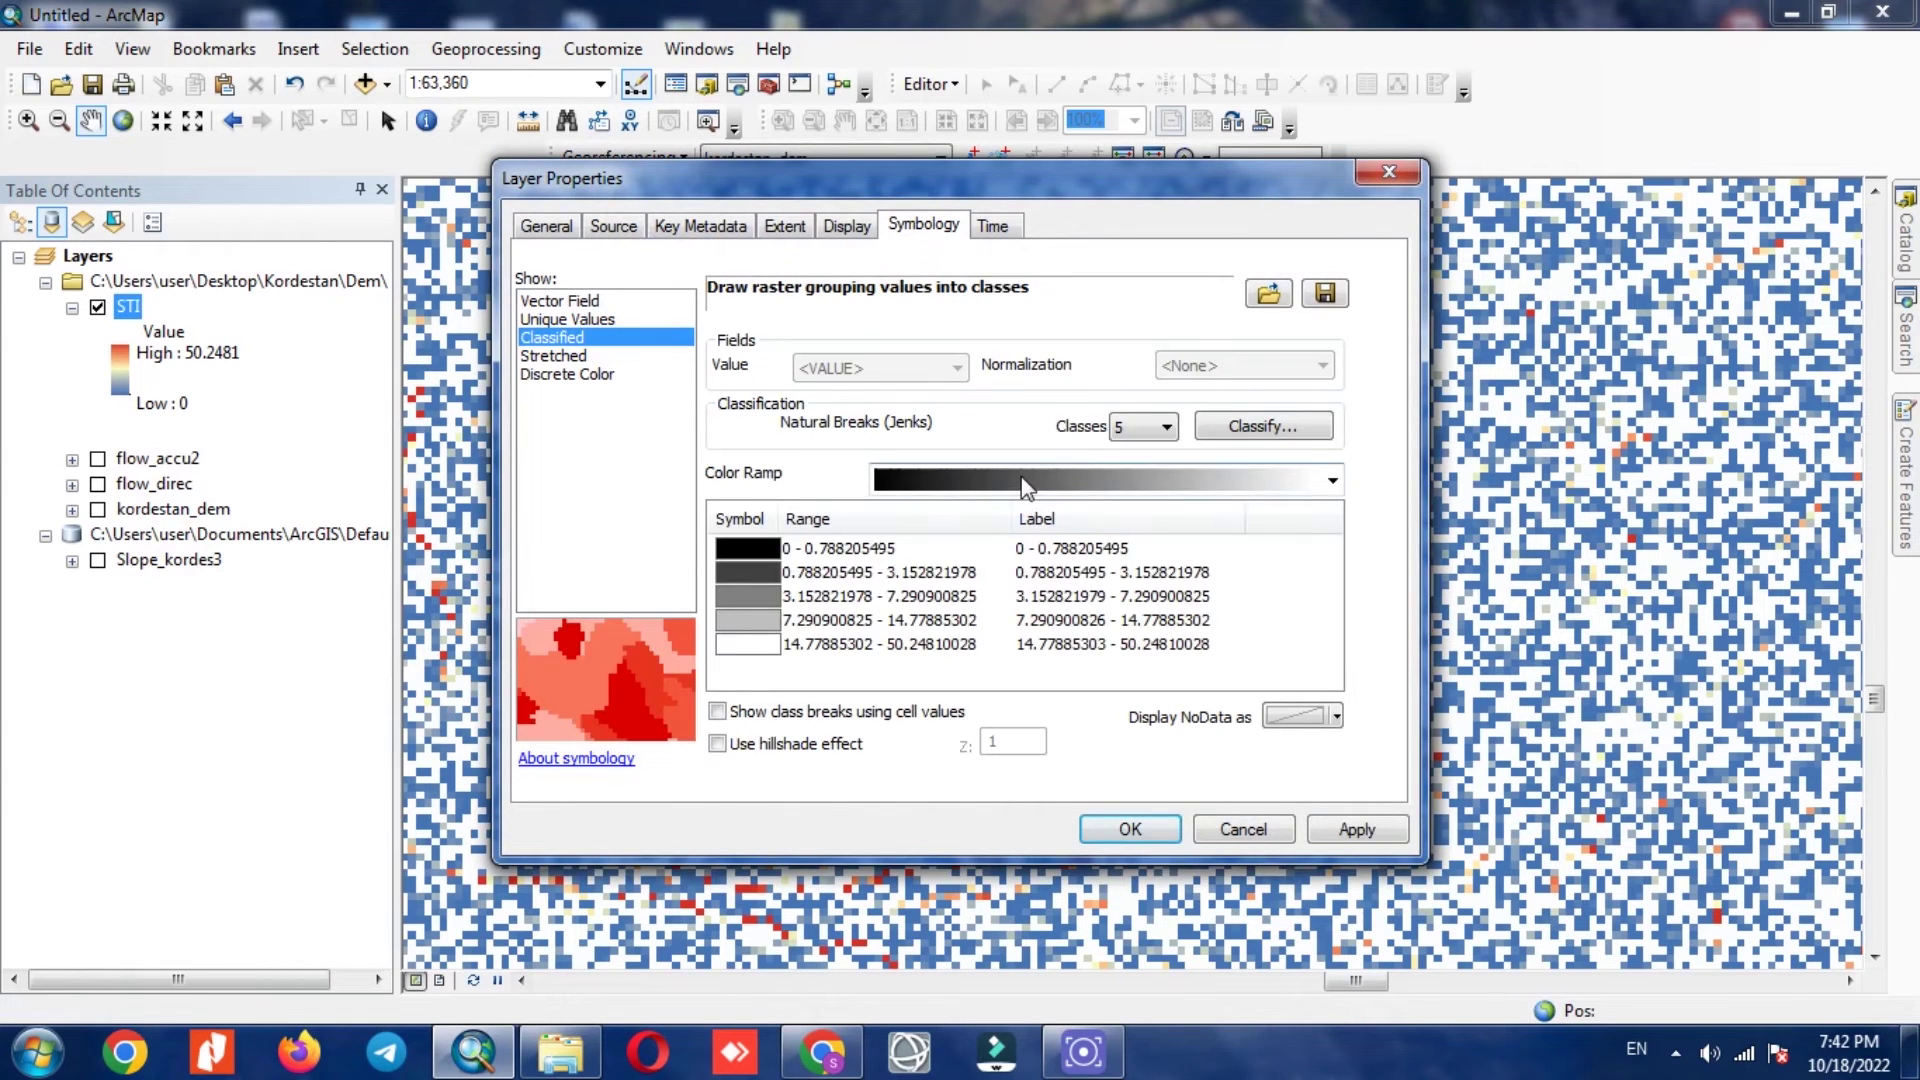
left_click(1019, 480)
left_click(788, 492)
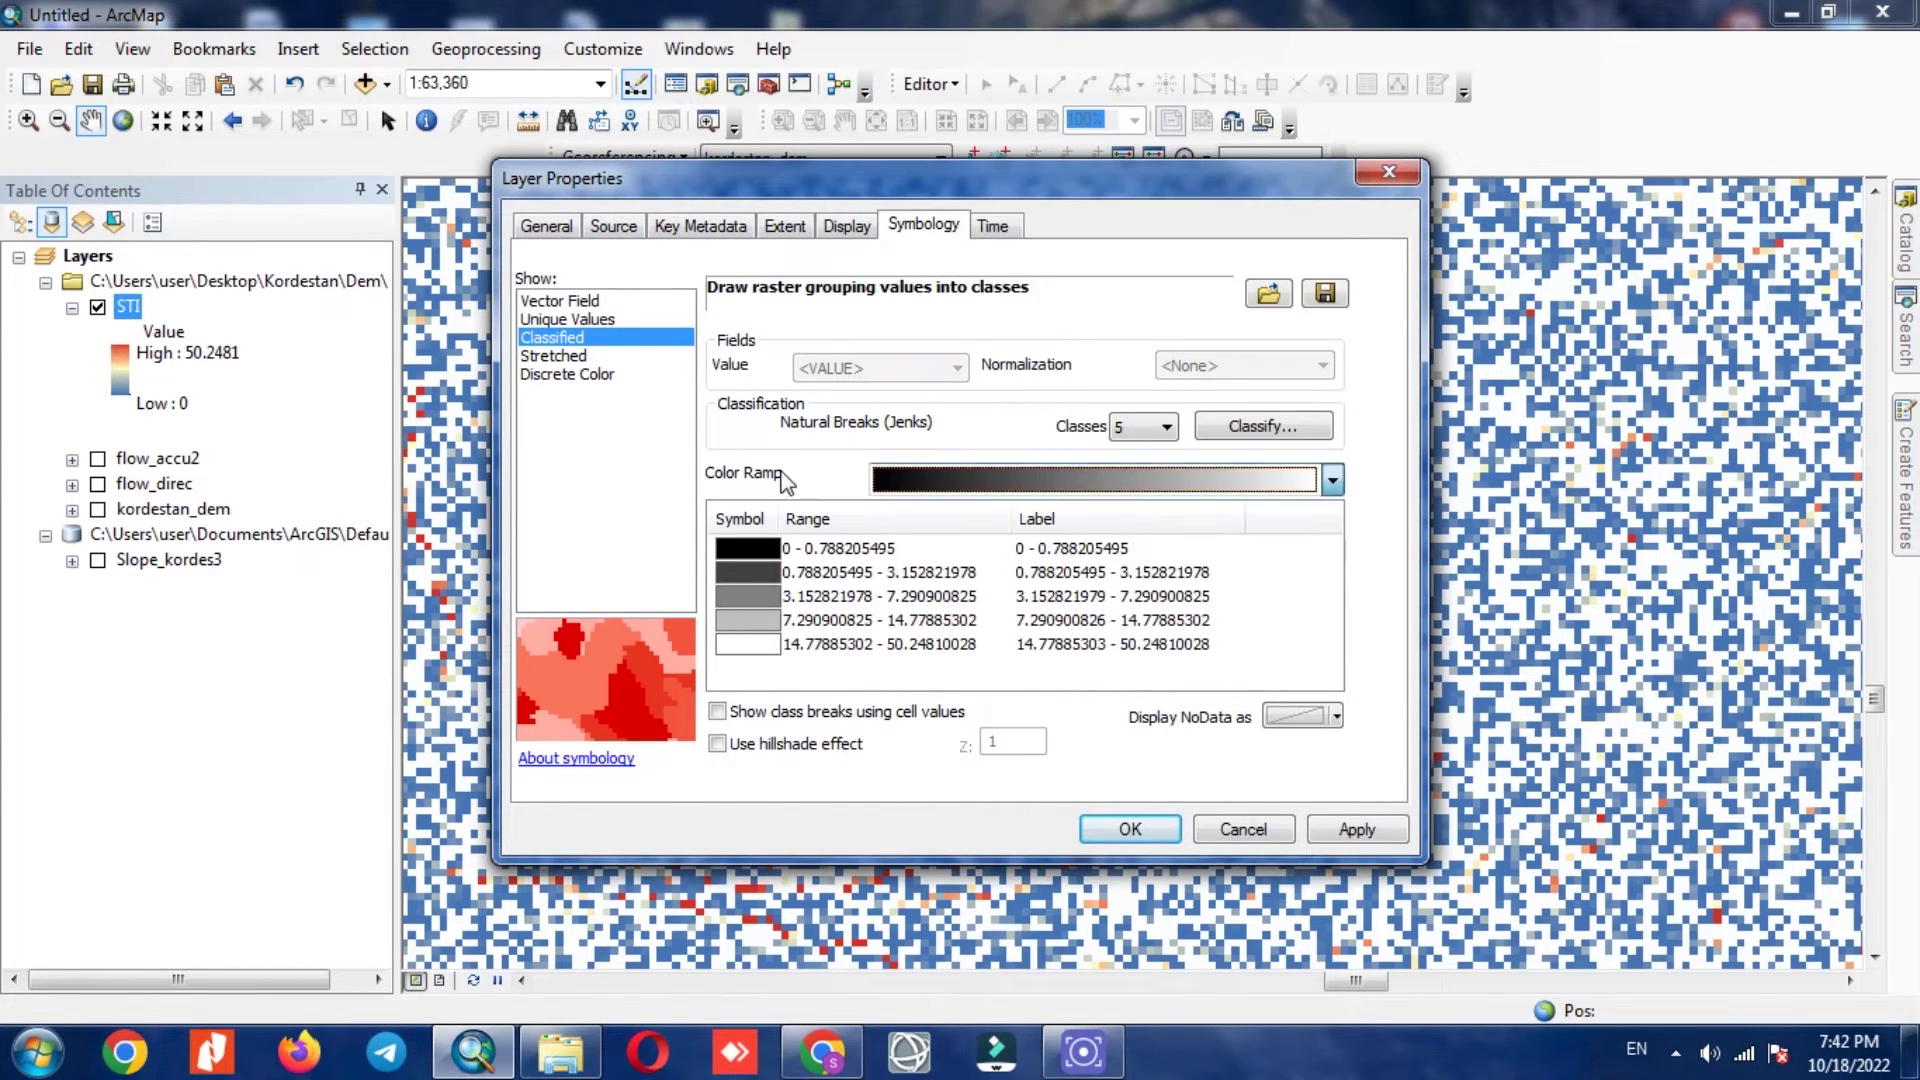
left_click(1140, 428)
left_click(1130, 472)
- Colour the 4 STI classes with the red-yellow-green-blue ramp and apply it
left_click(1075, 484)
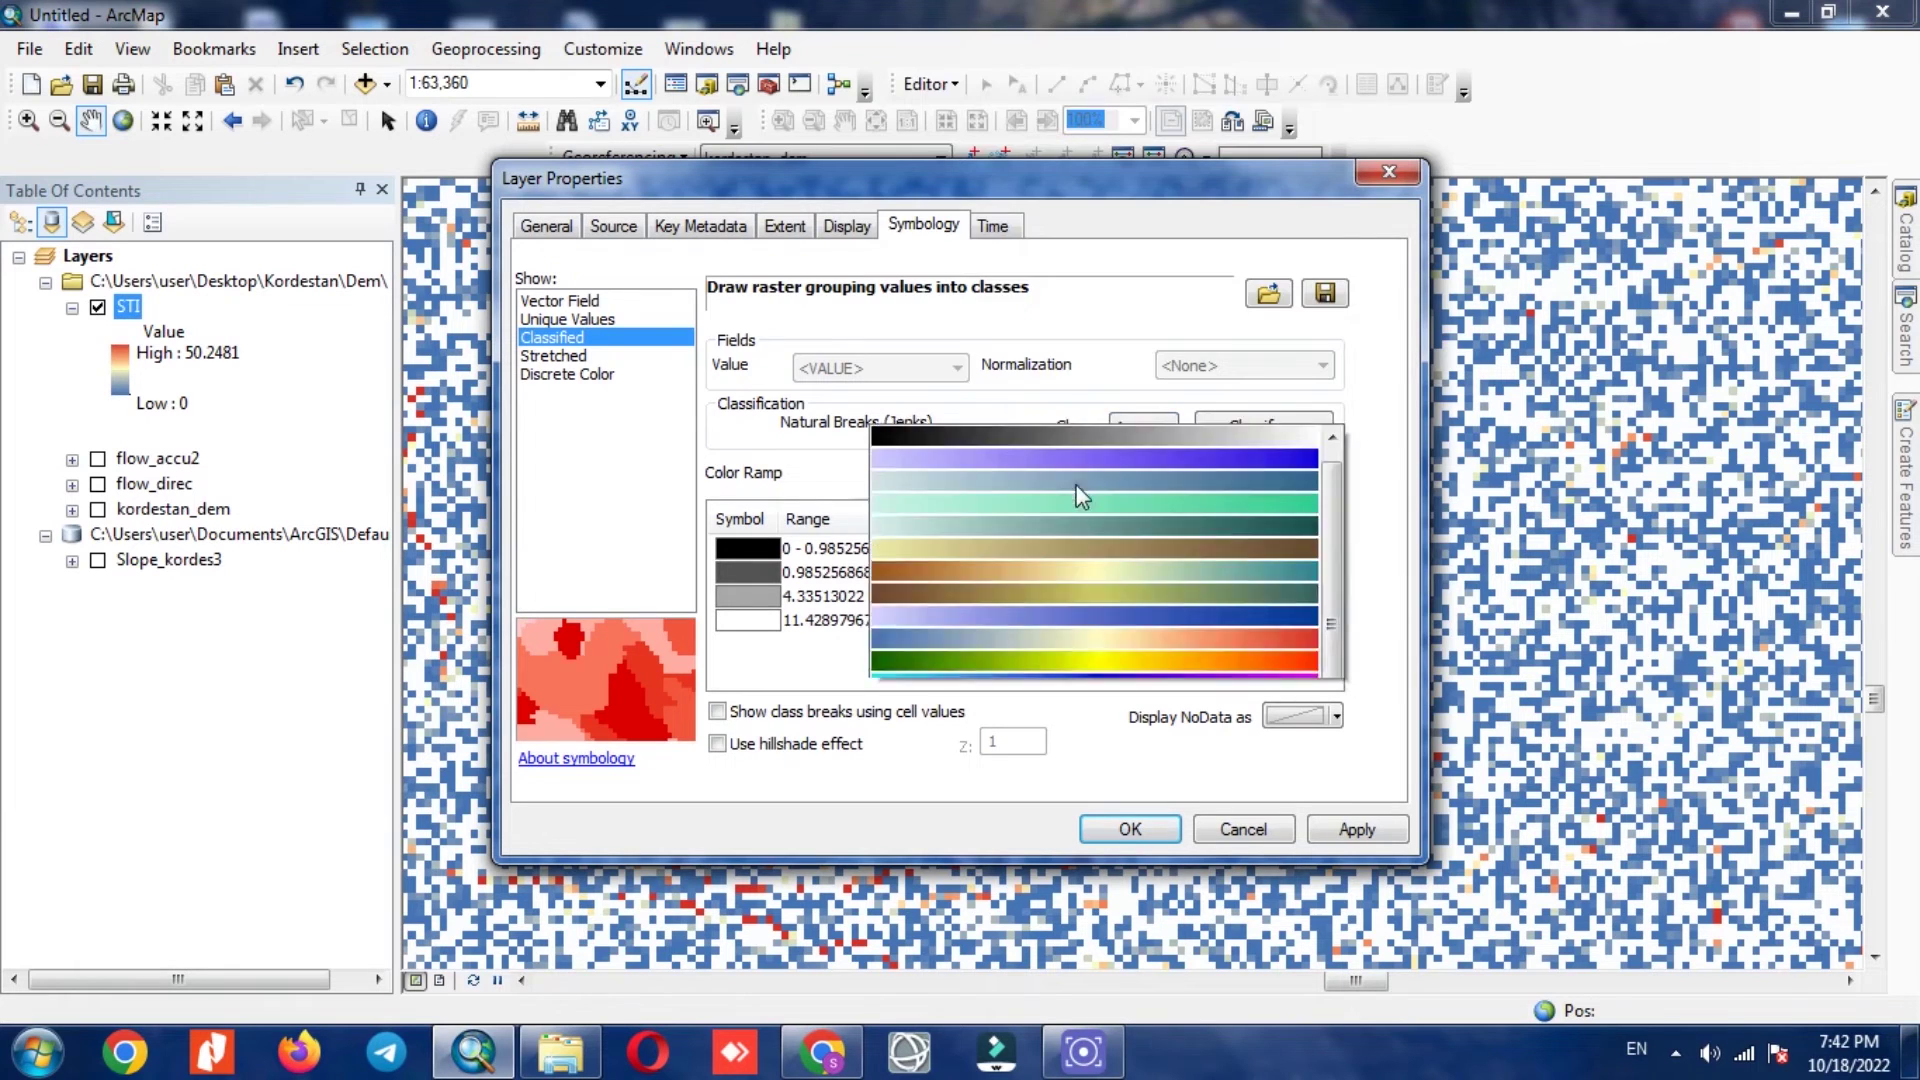
left_click(1080, 535)
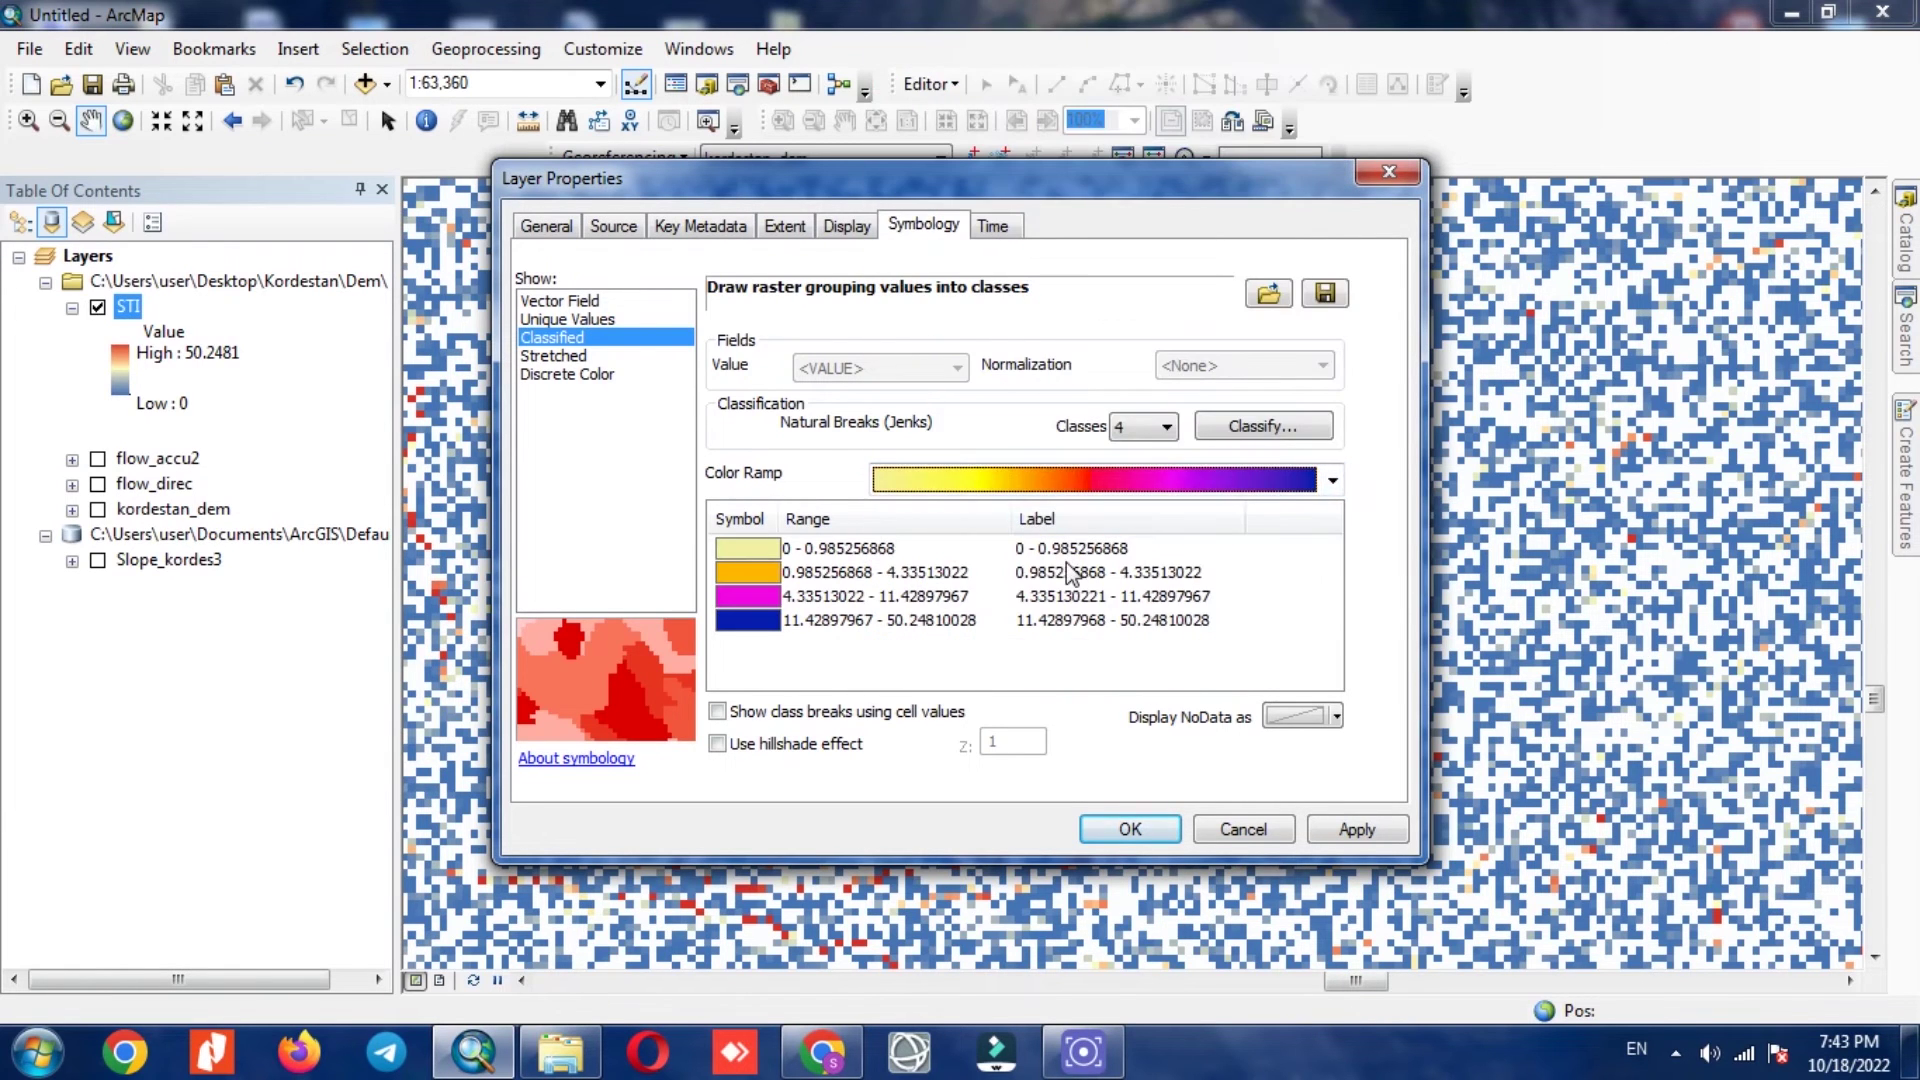
left_click(1050, 484)
scroll(1068, 588, "up", 5)
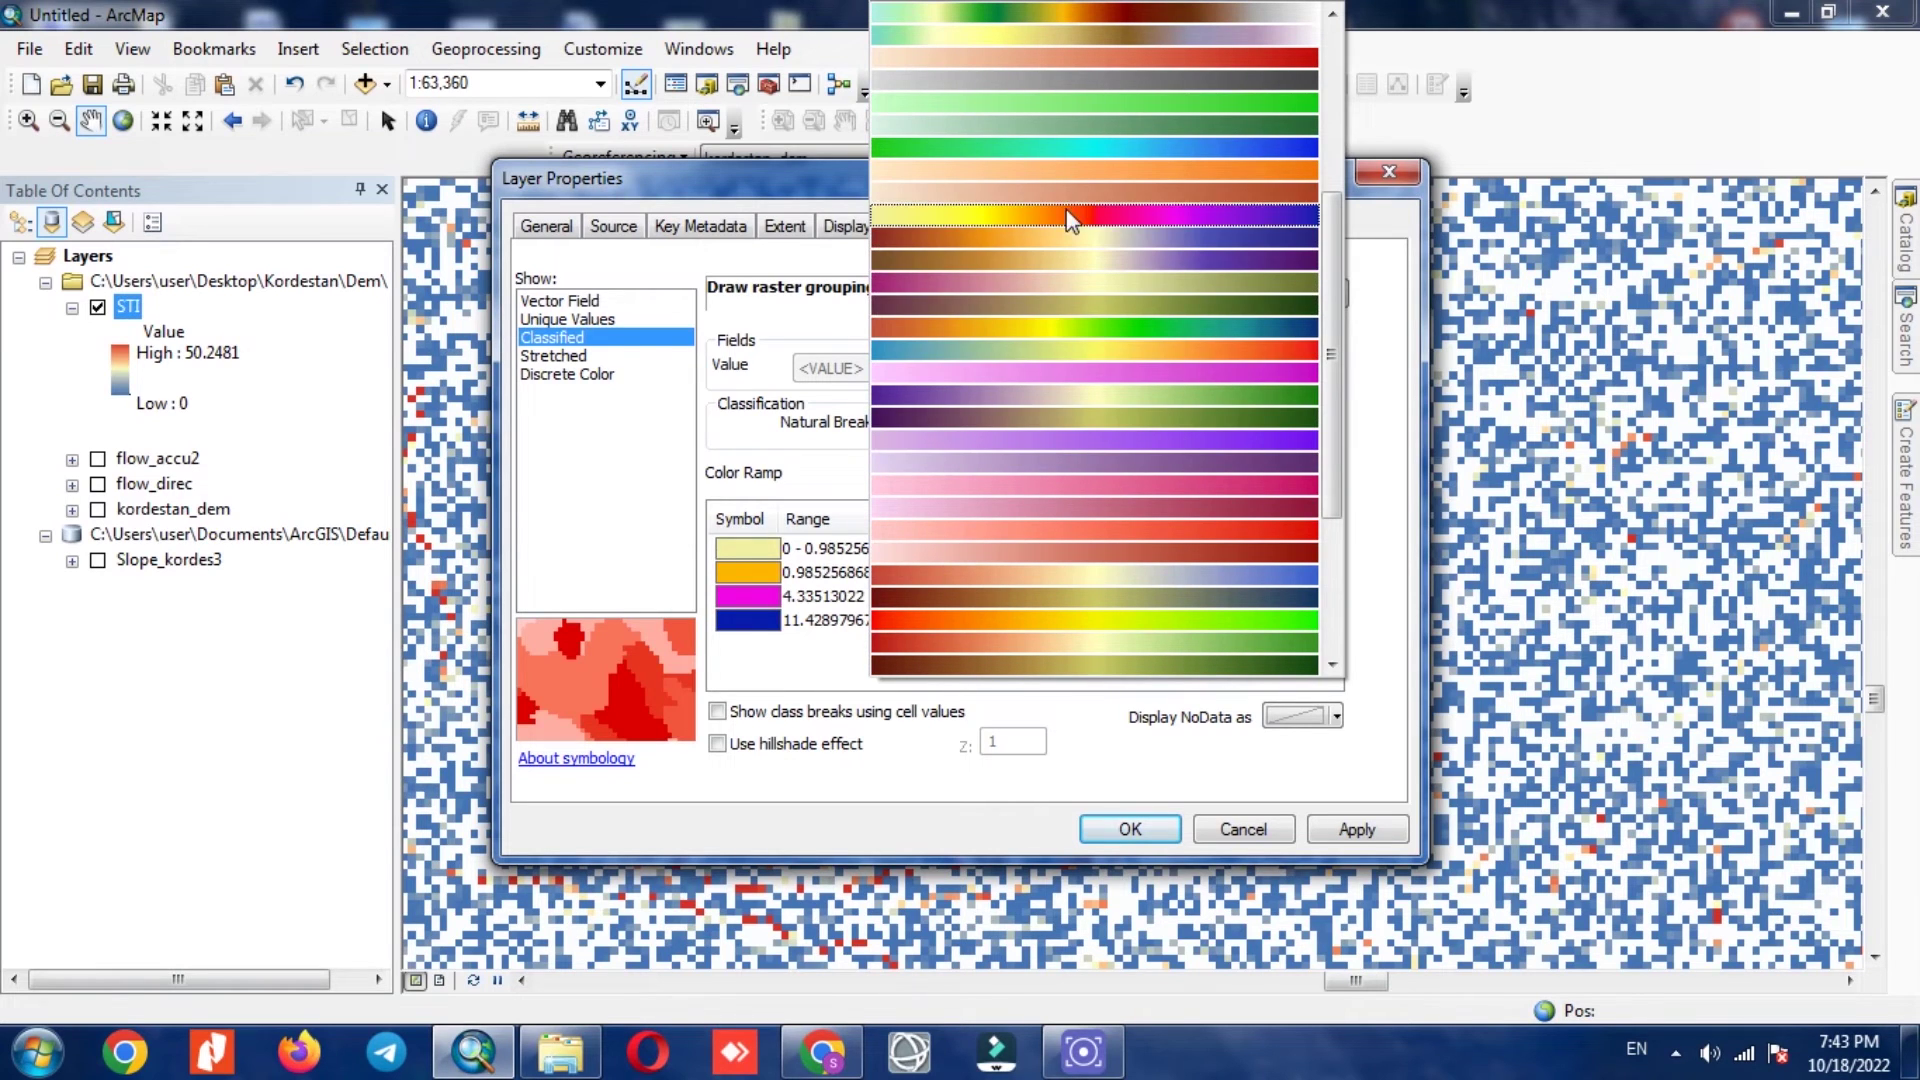
left_click(1105, 328)
left_click(1110, 828)
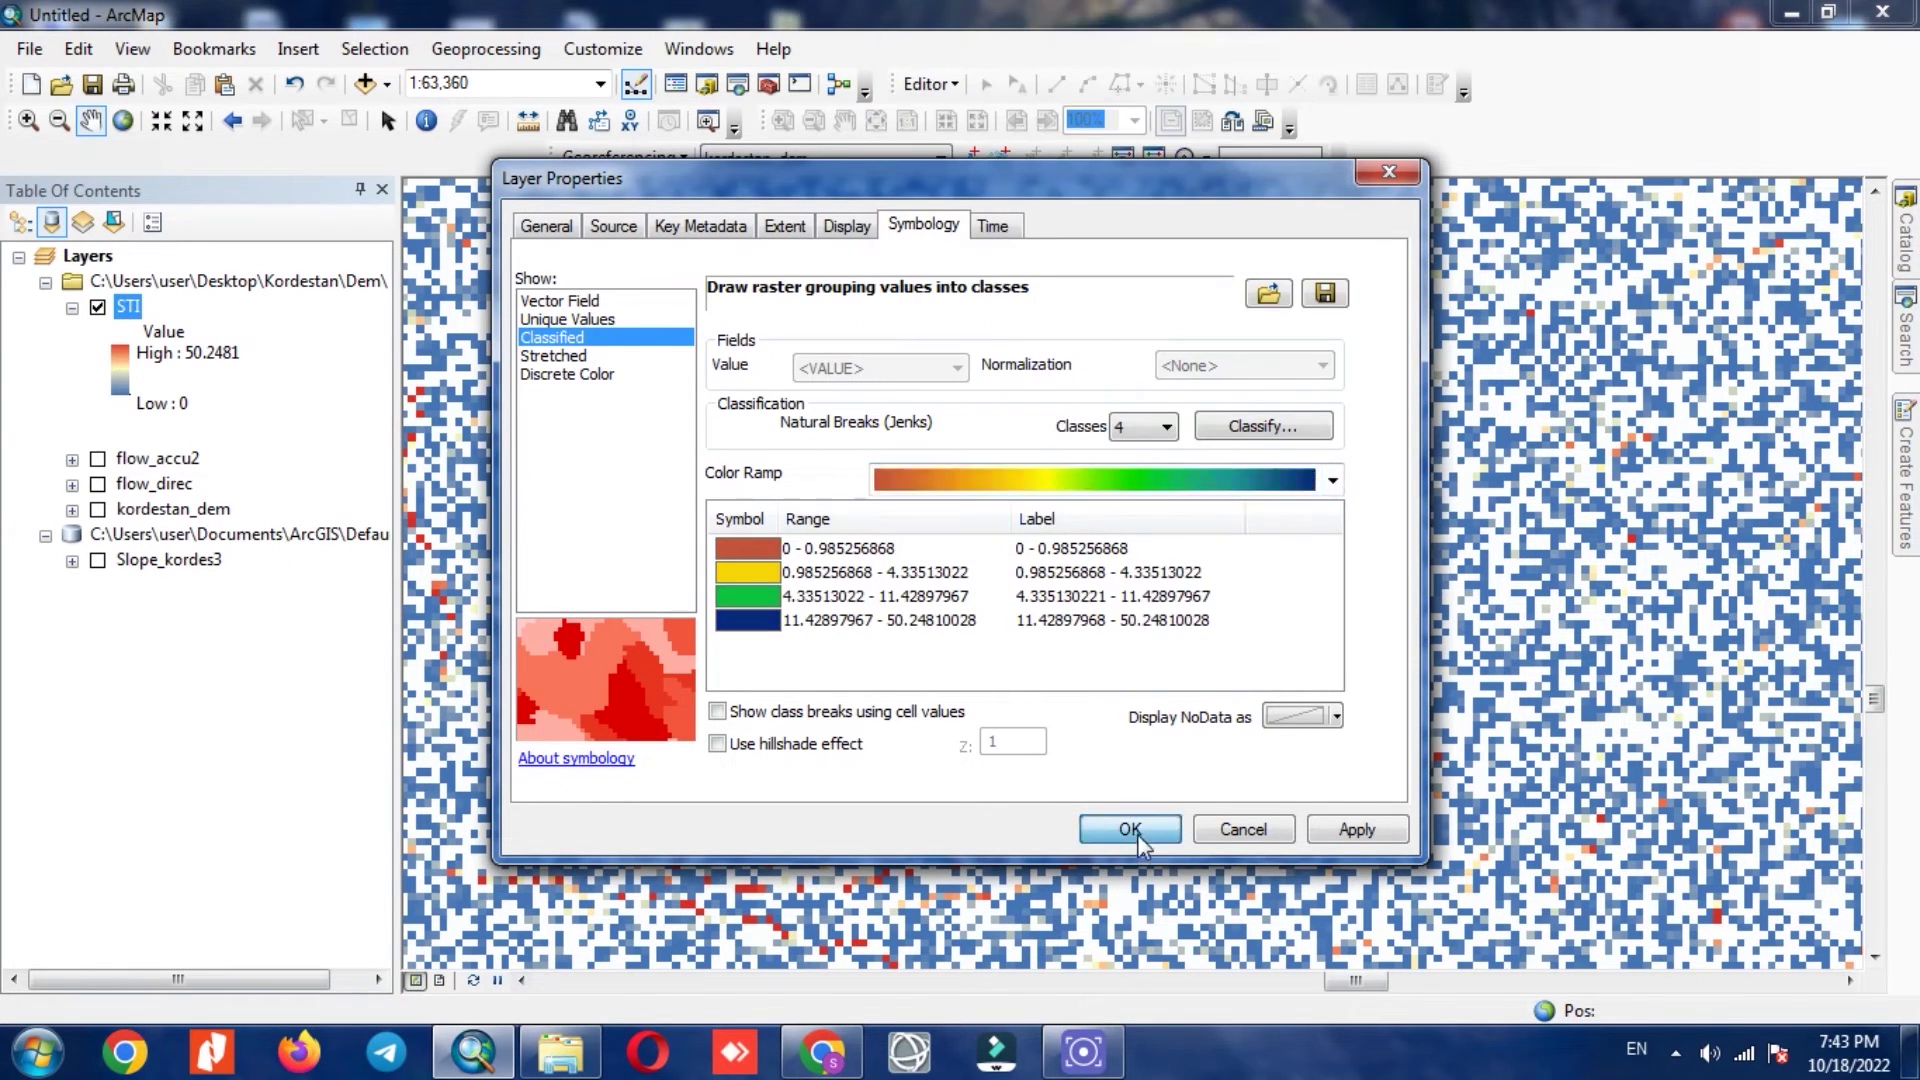
- Set the lowest STI class (0 - 0.985256868) to No Color
right_click(128, 358)
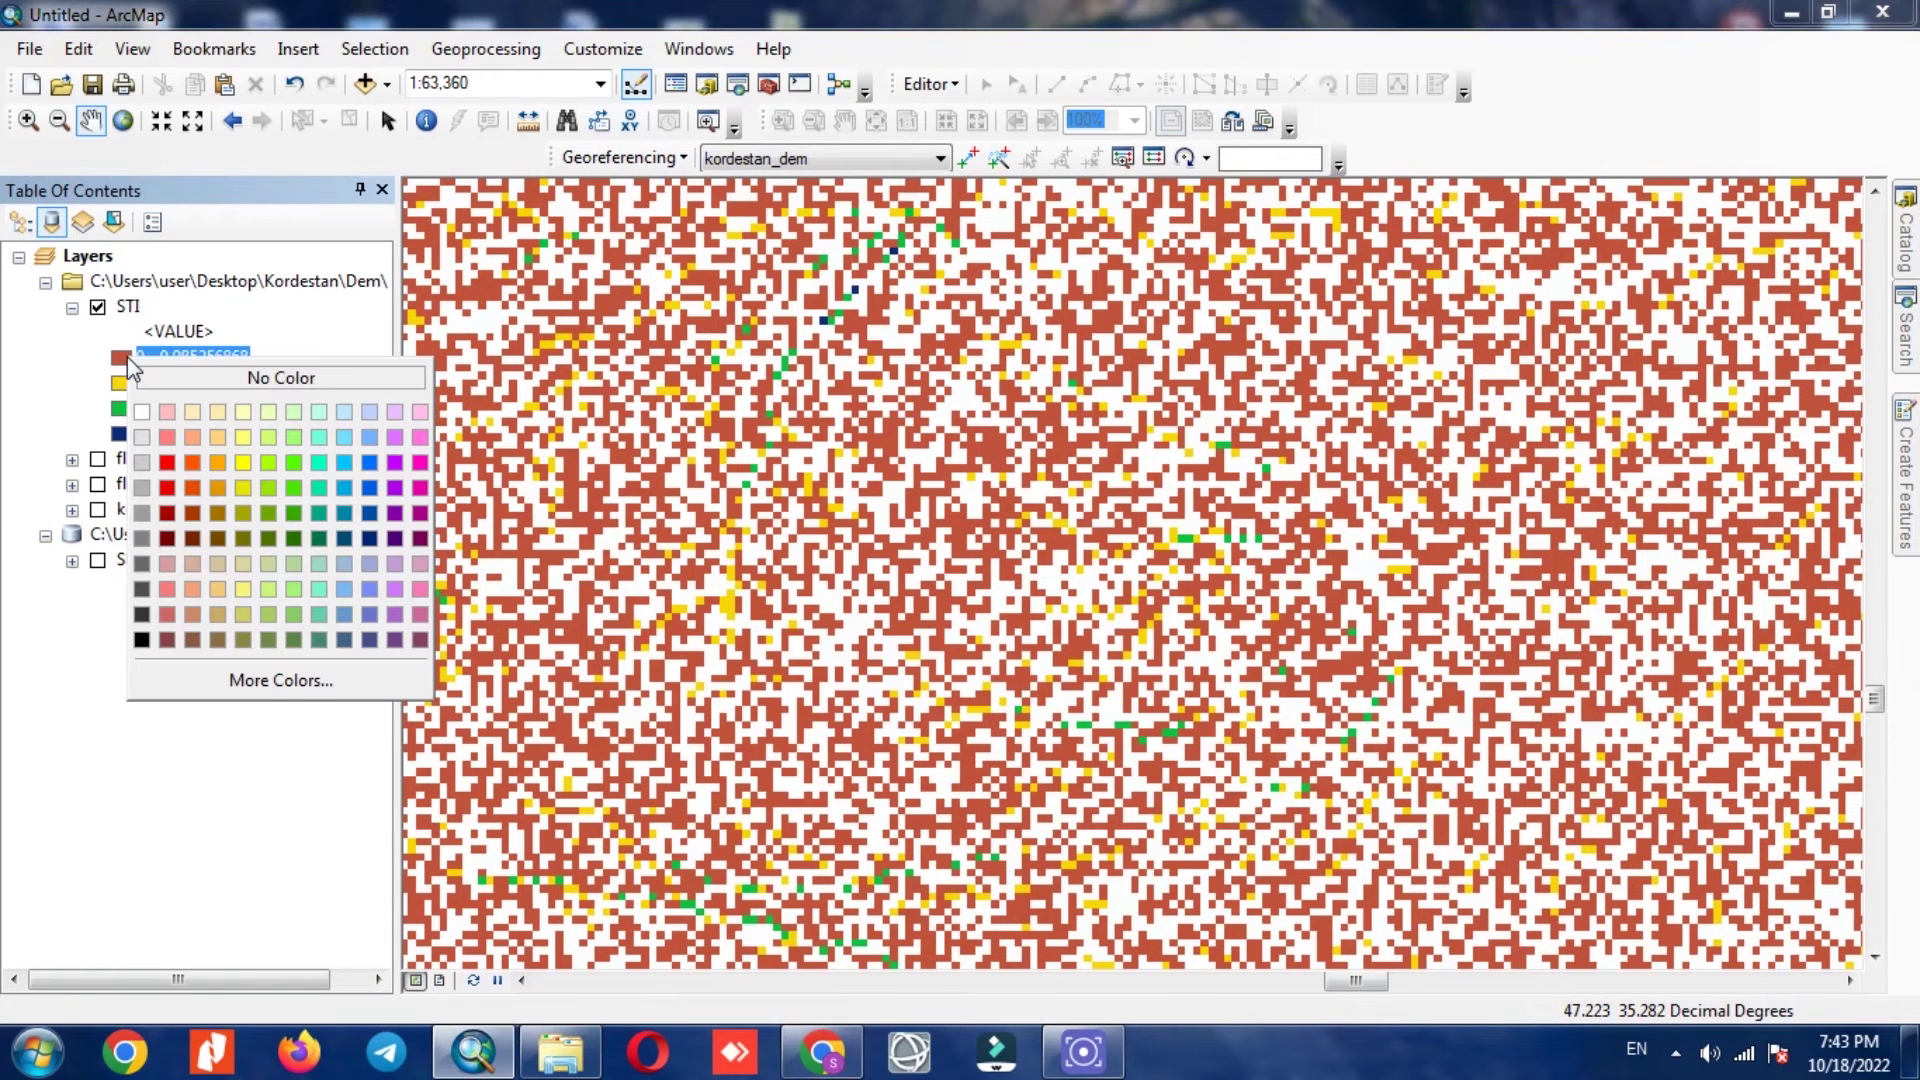
left_click(58, 372)
right_click(125, 360)
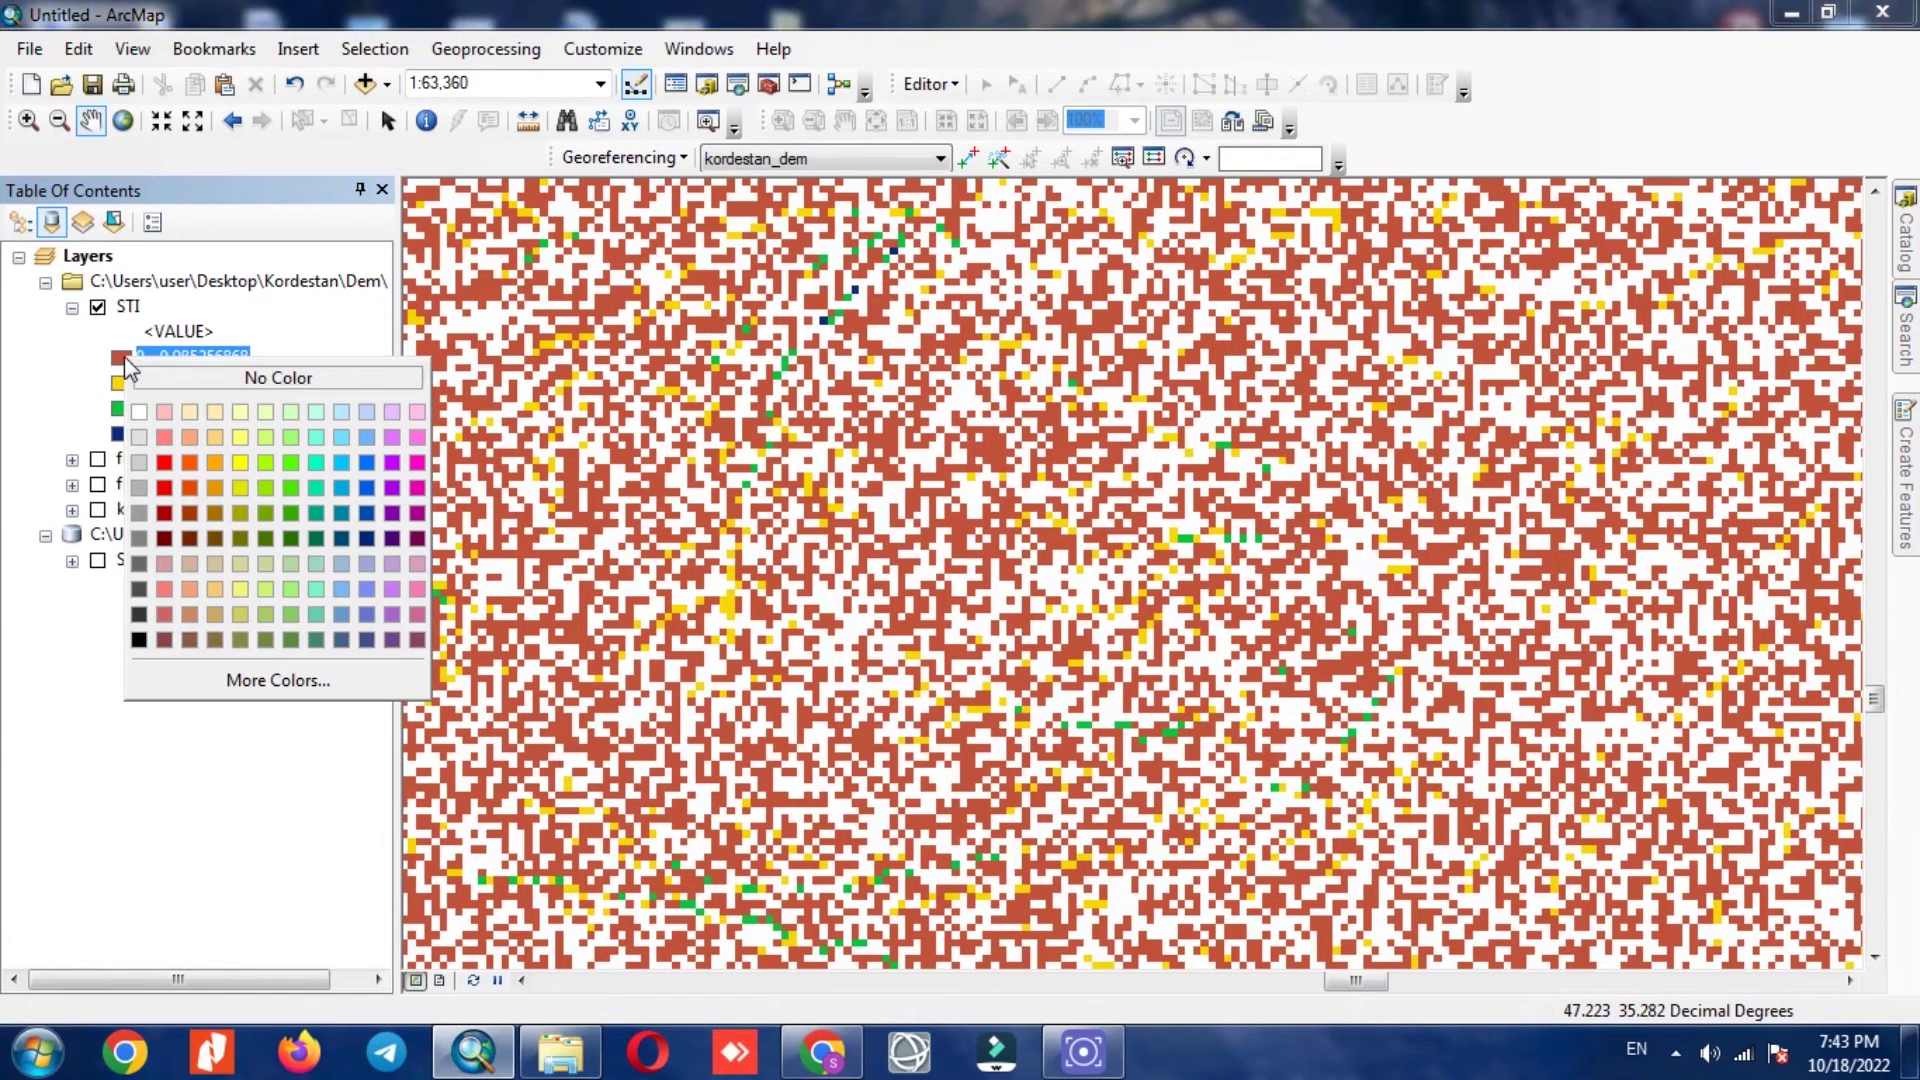
left_click(150, 377)
scroll(1130, 565, "up", 4)
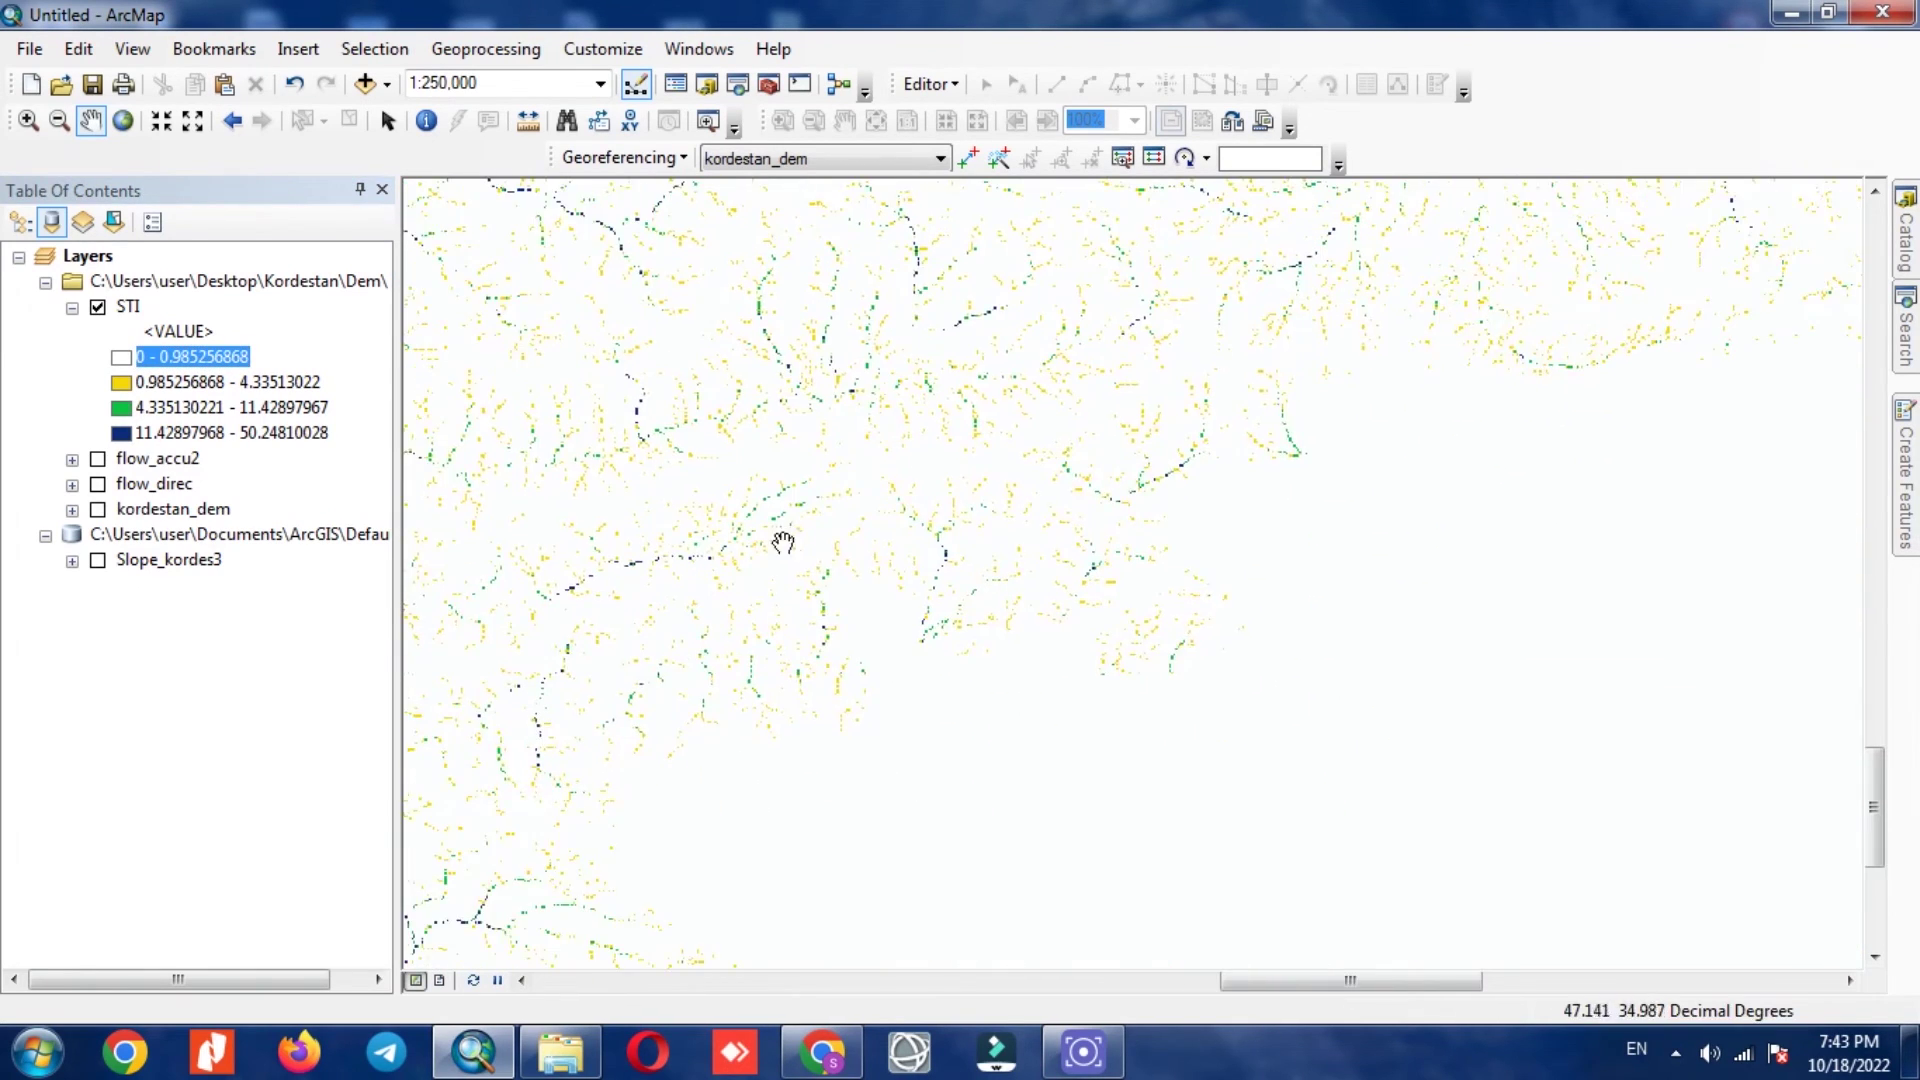
left_click_drag(784, 544, 1158, 582)
scroll(1226, 588, "up", 3)
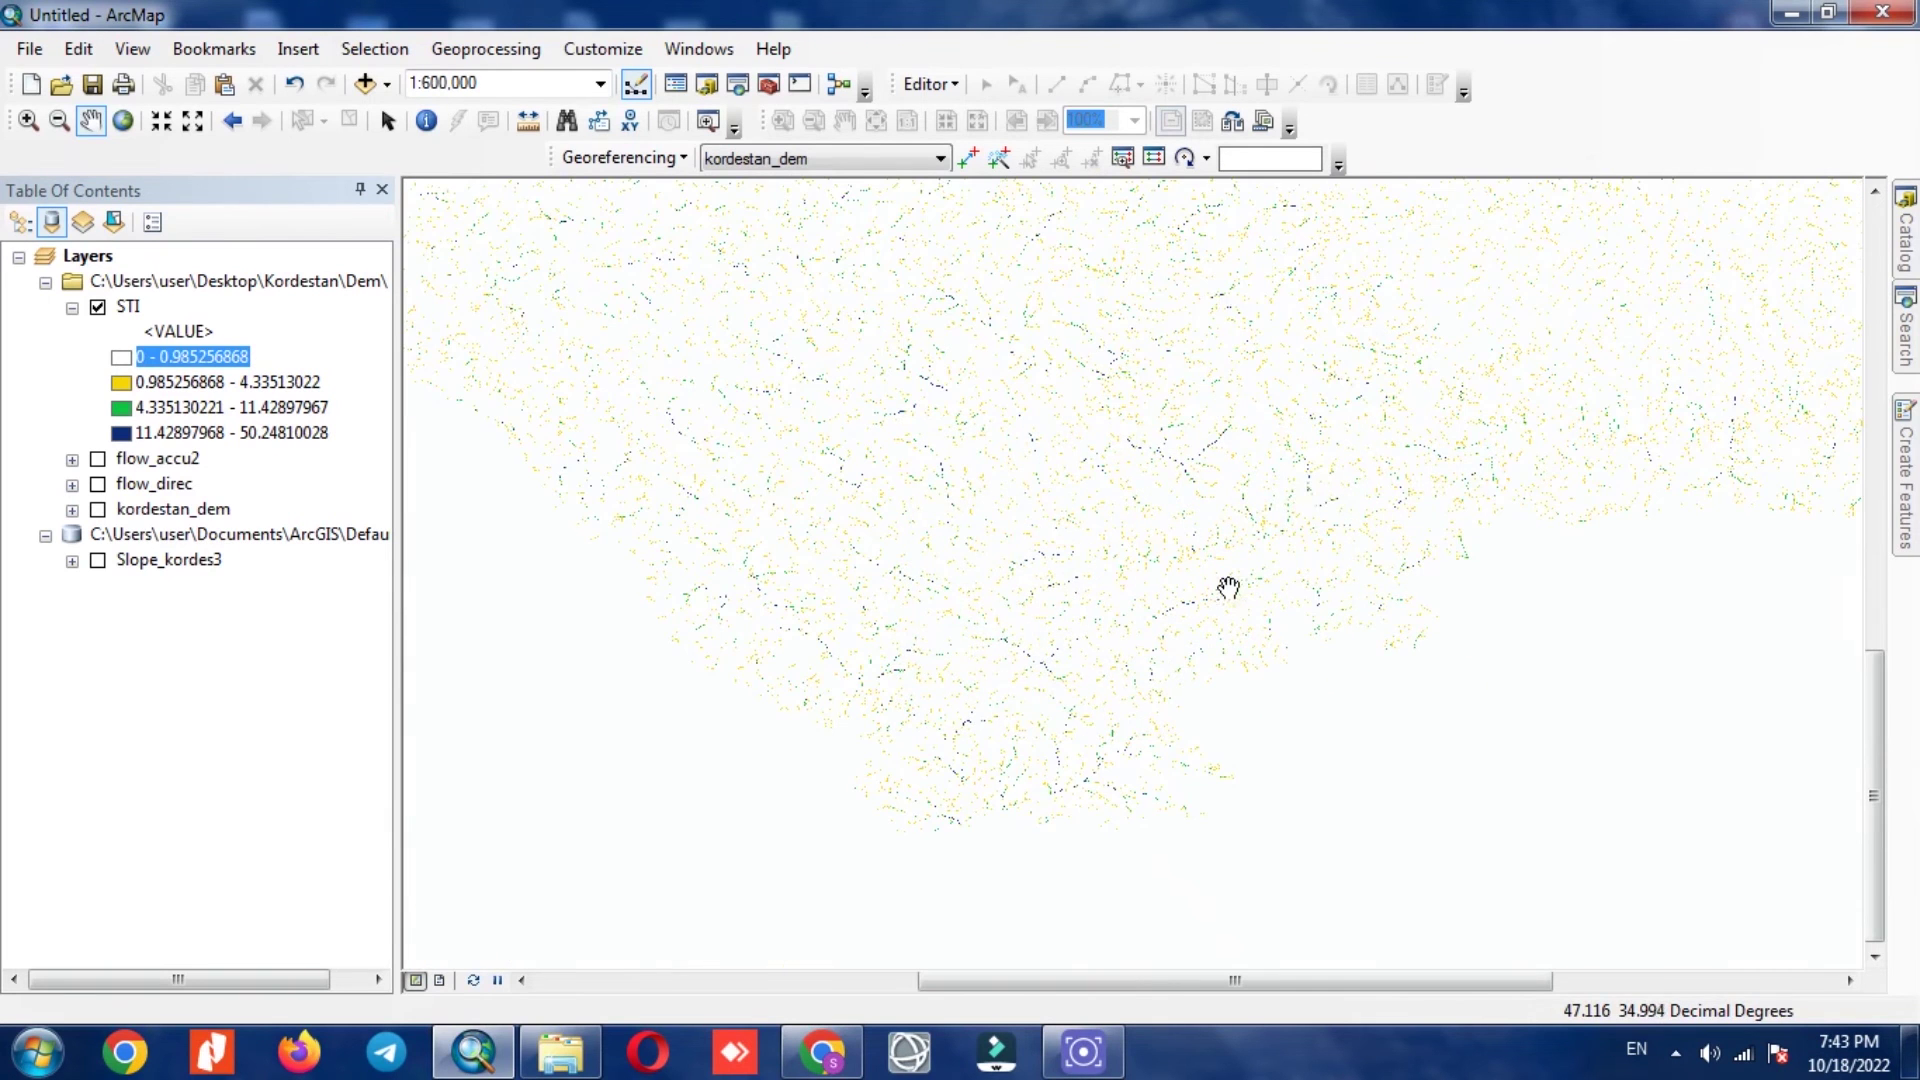
scroll(994, 798, "down", 6)
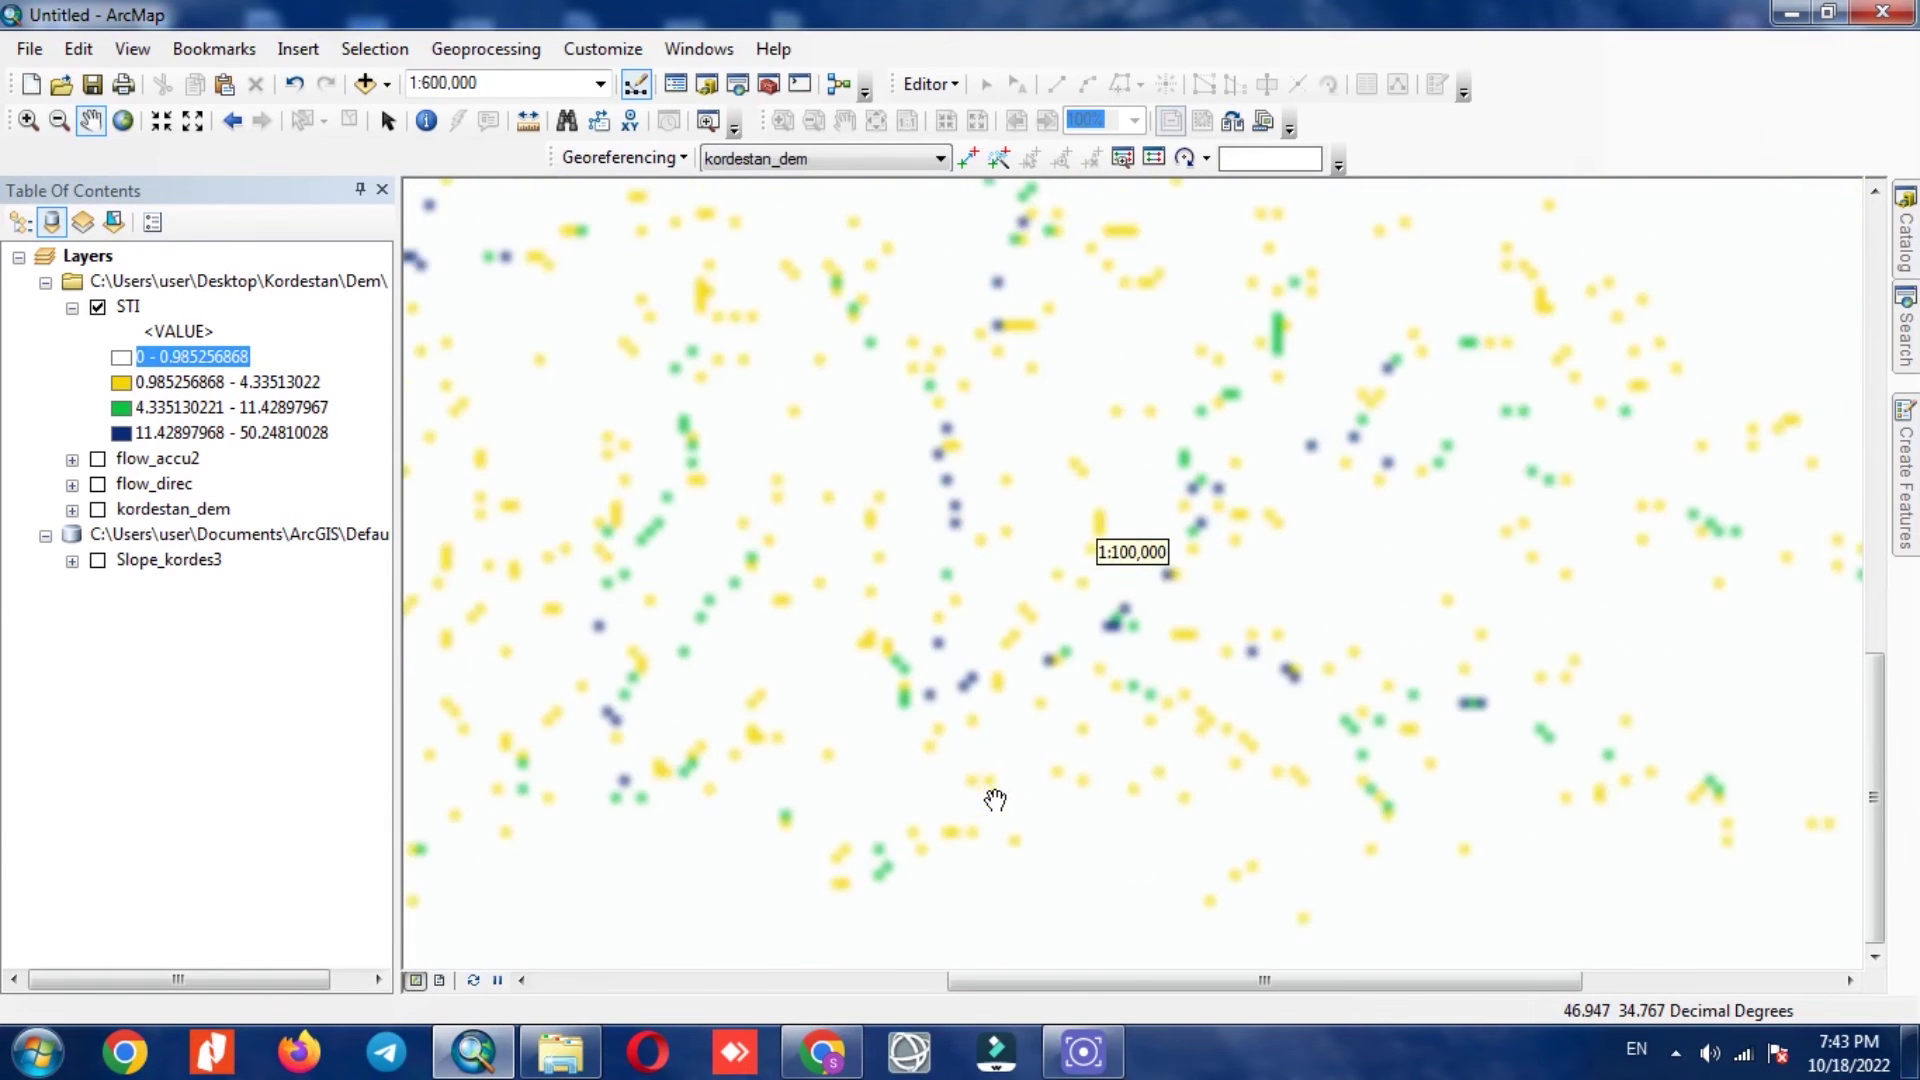
left_click_drag(1068, 615, 1046, 754)
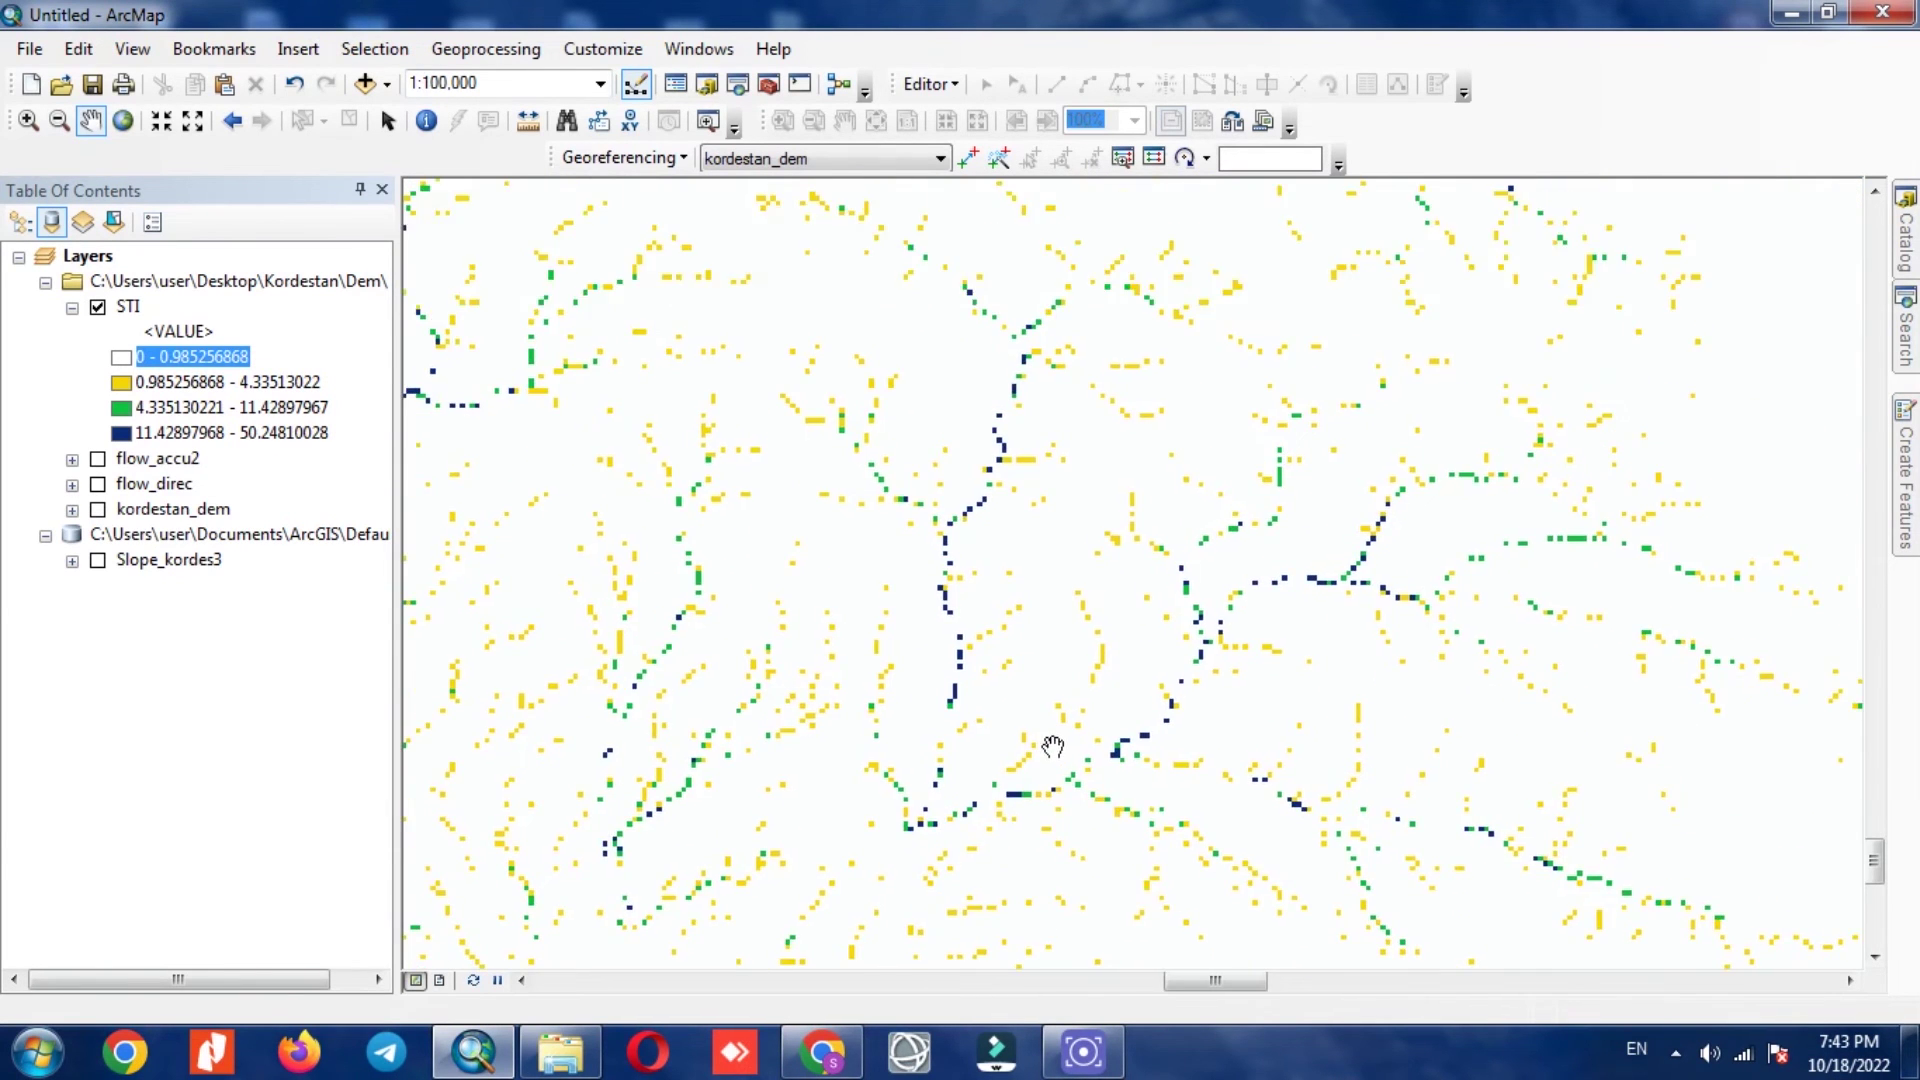
left_click_drag(1046, 639, 1324, 720)
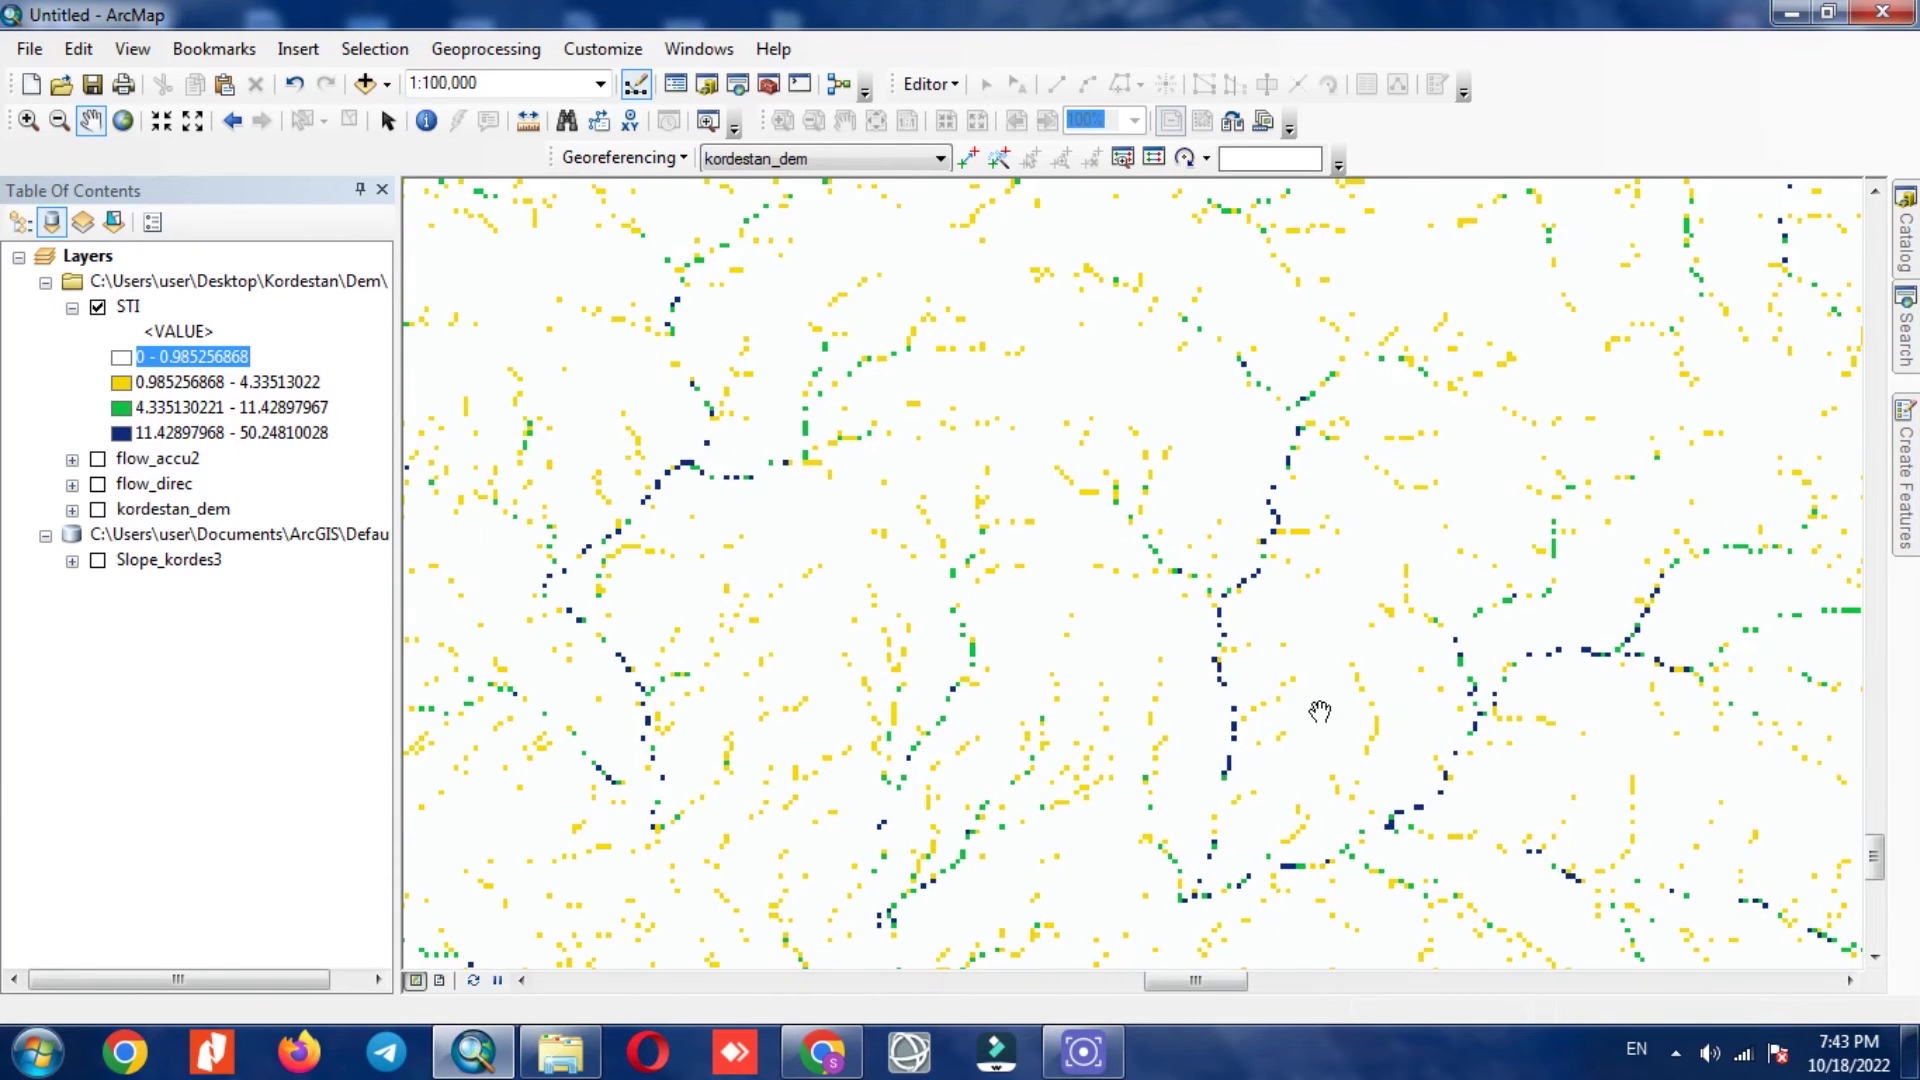
scroll(1221, 680, "up", 1)
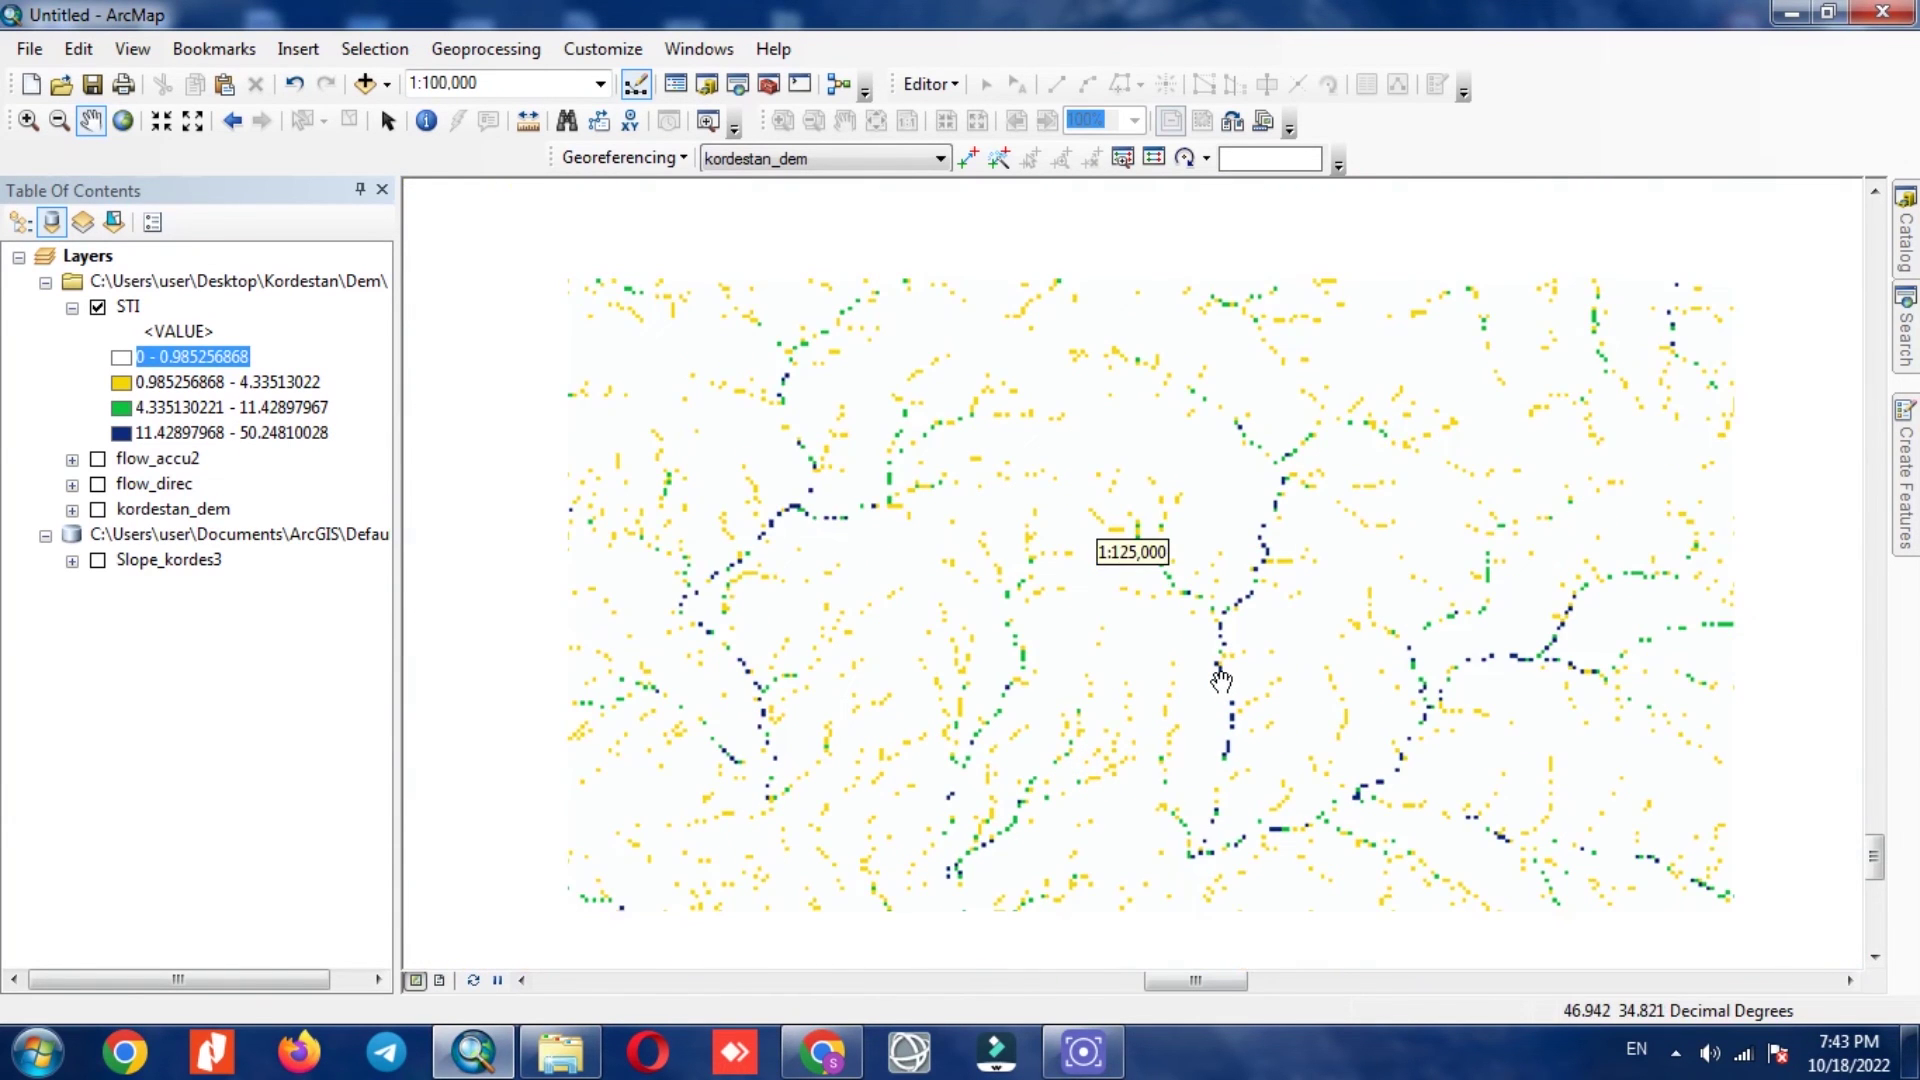
scroll(1221, 680, "up", 1)
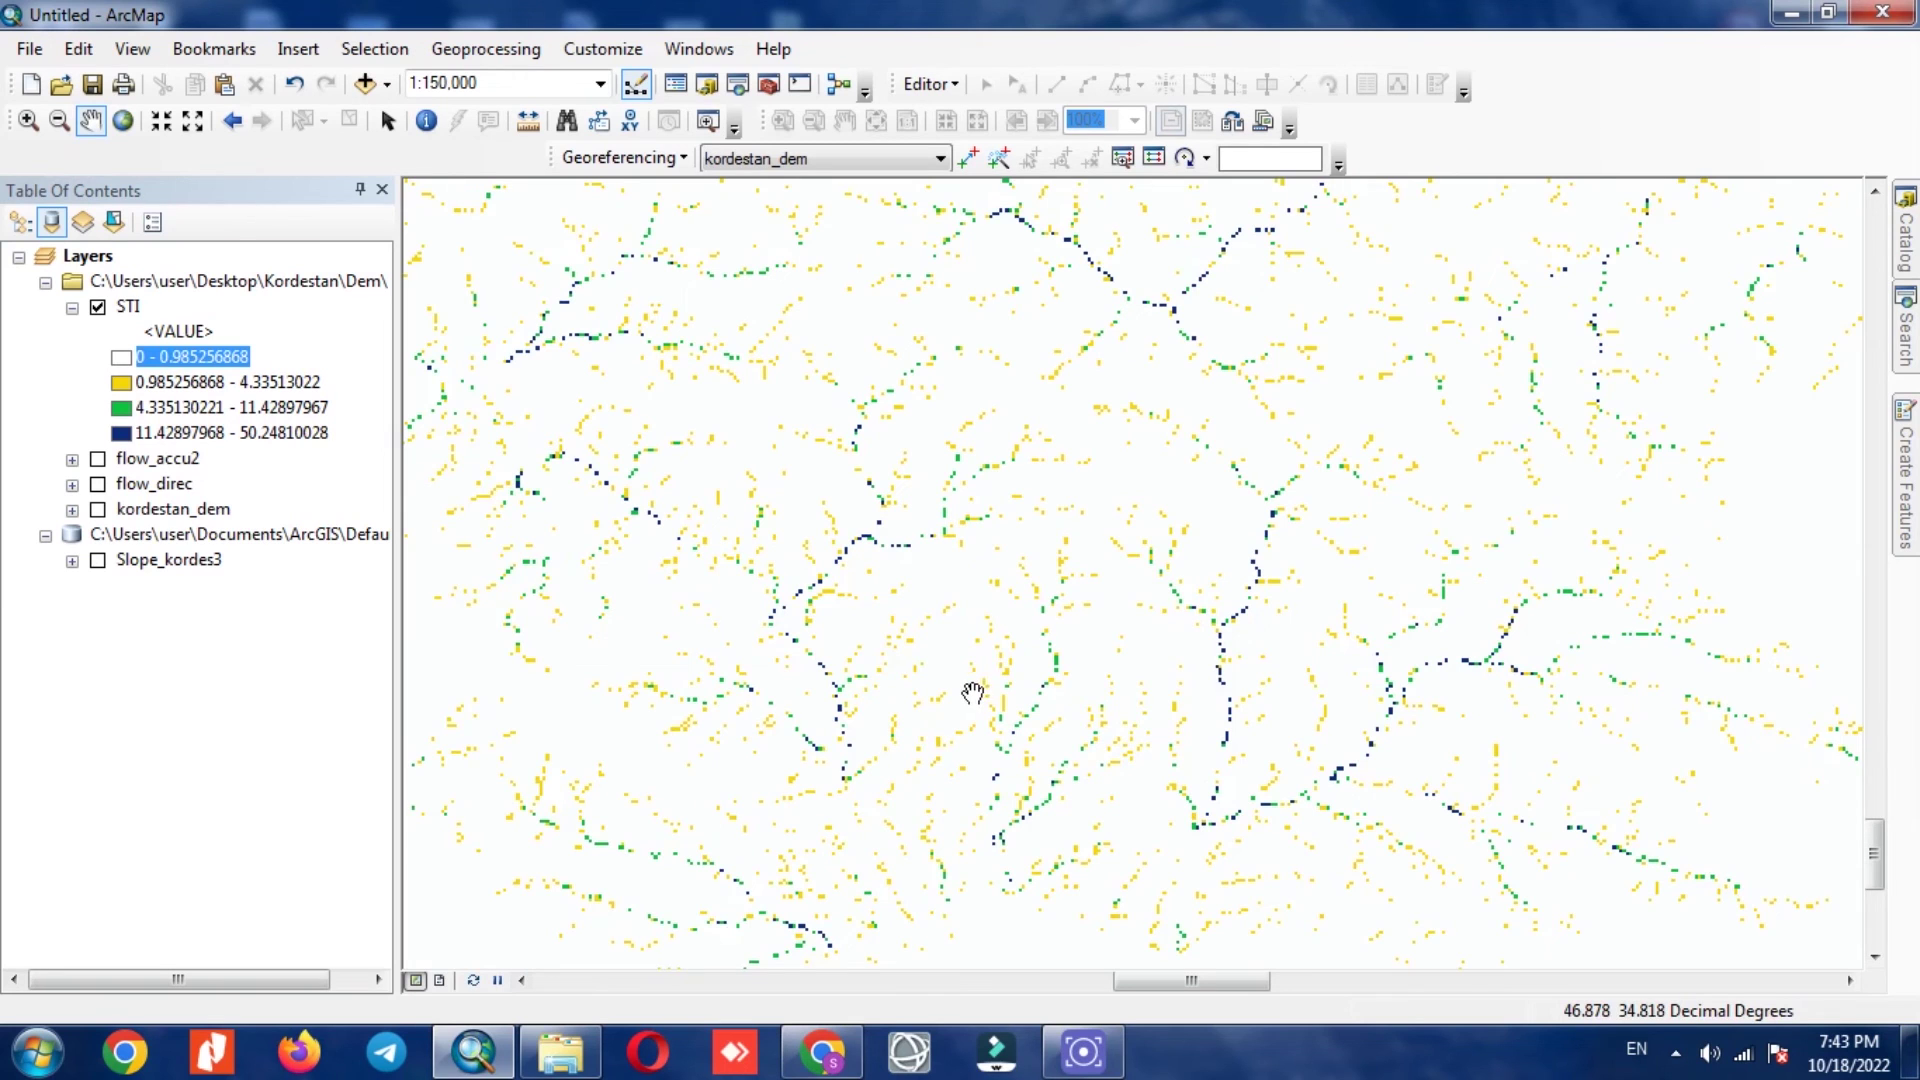
left_click(175, 436)
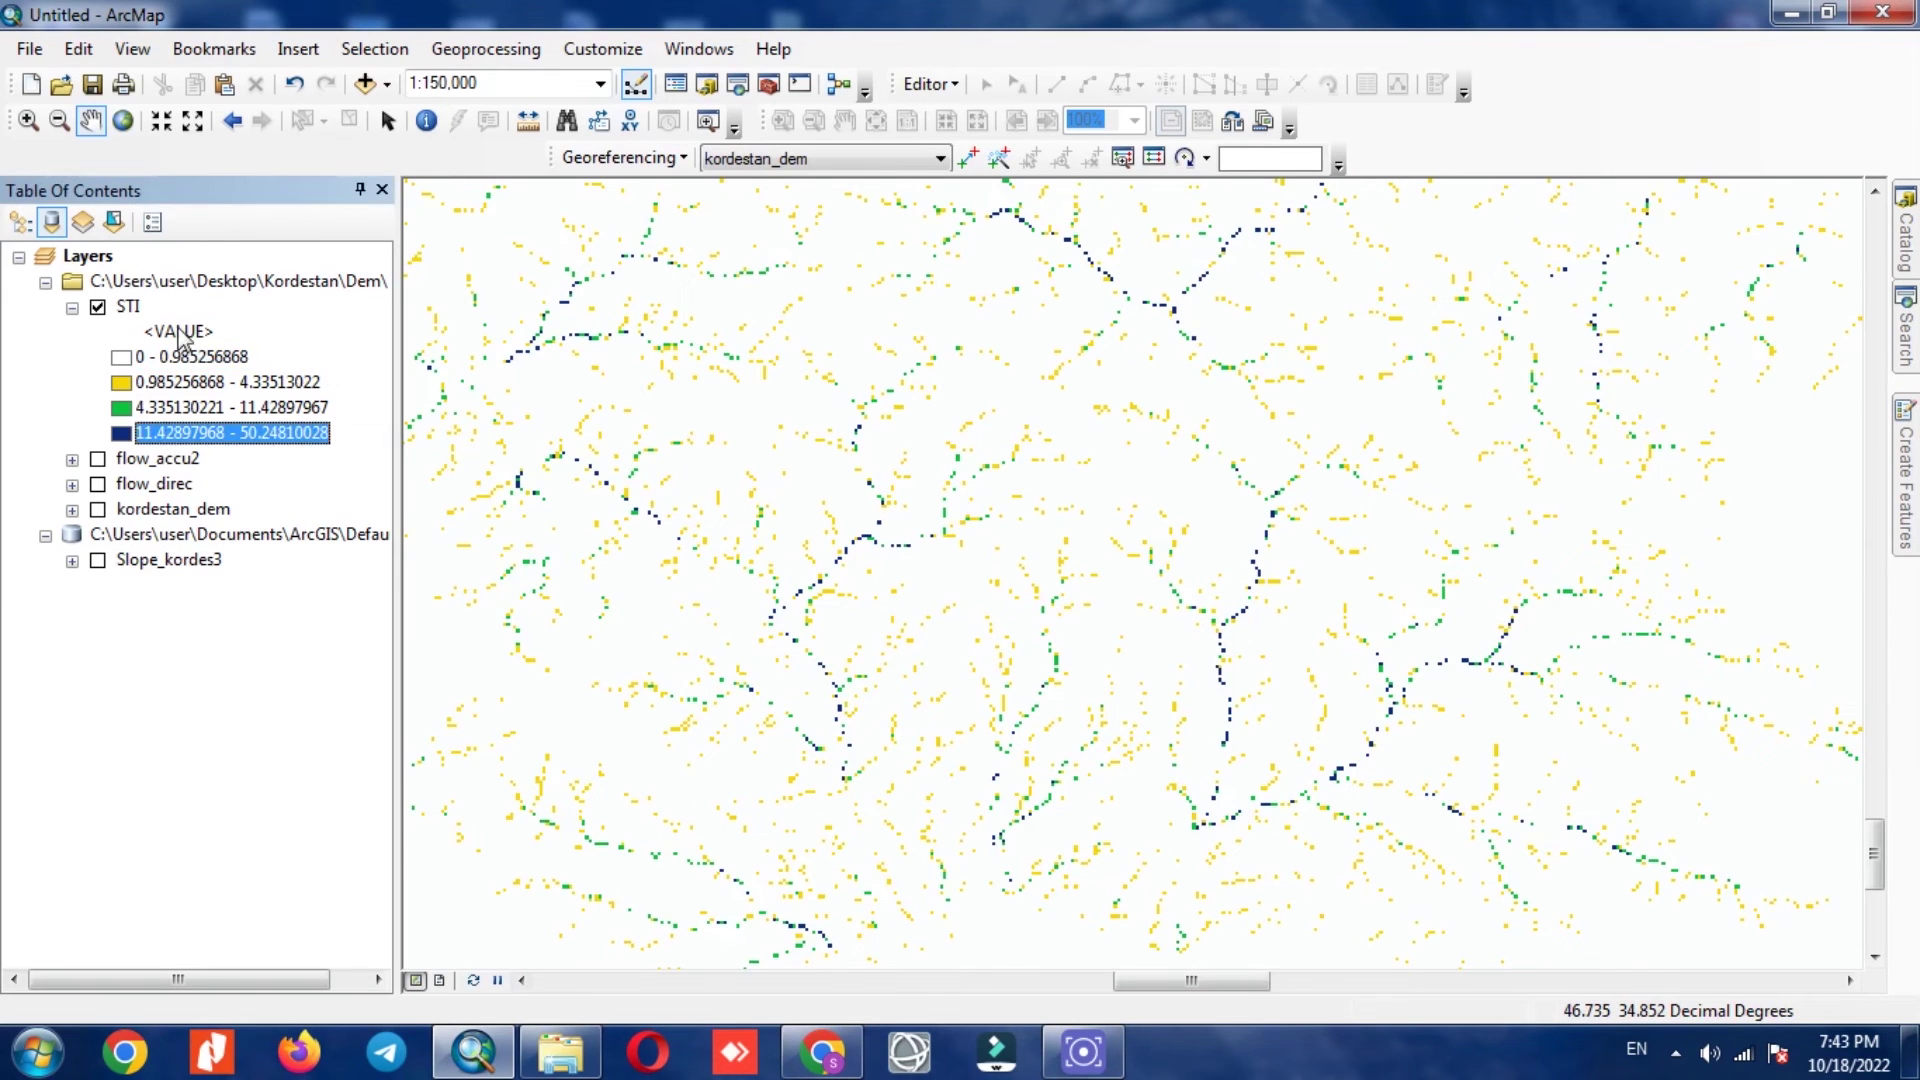
left_click_drag(1320, 775, 1123, 686)
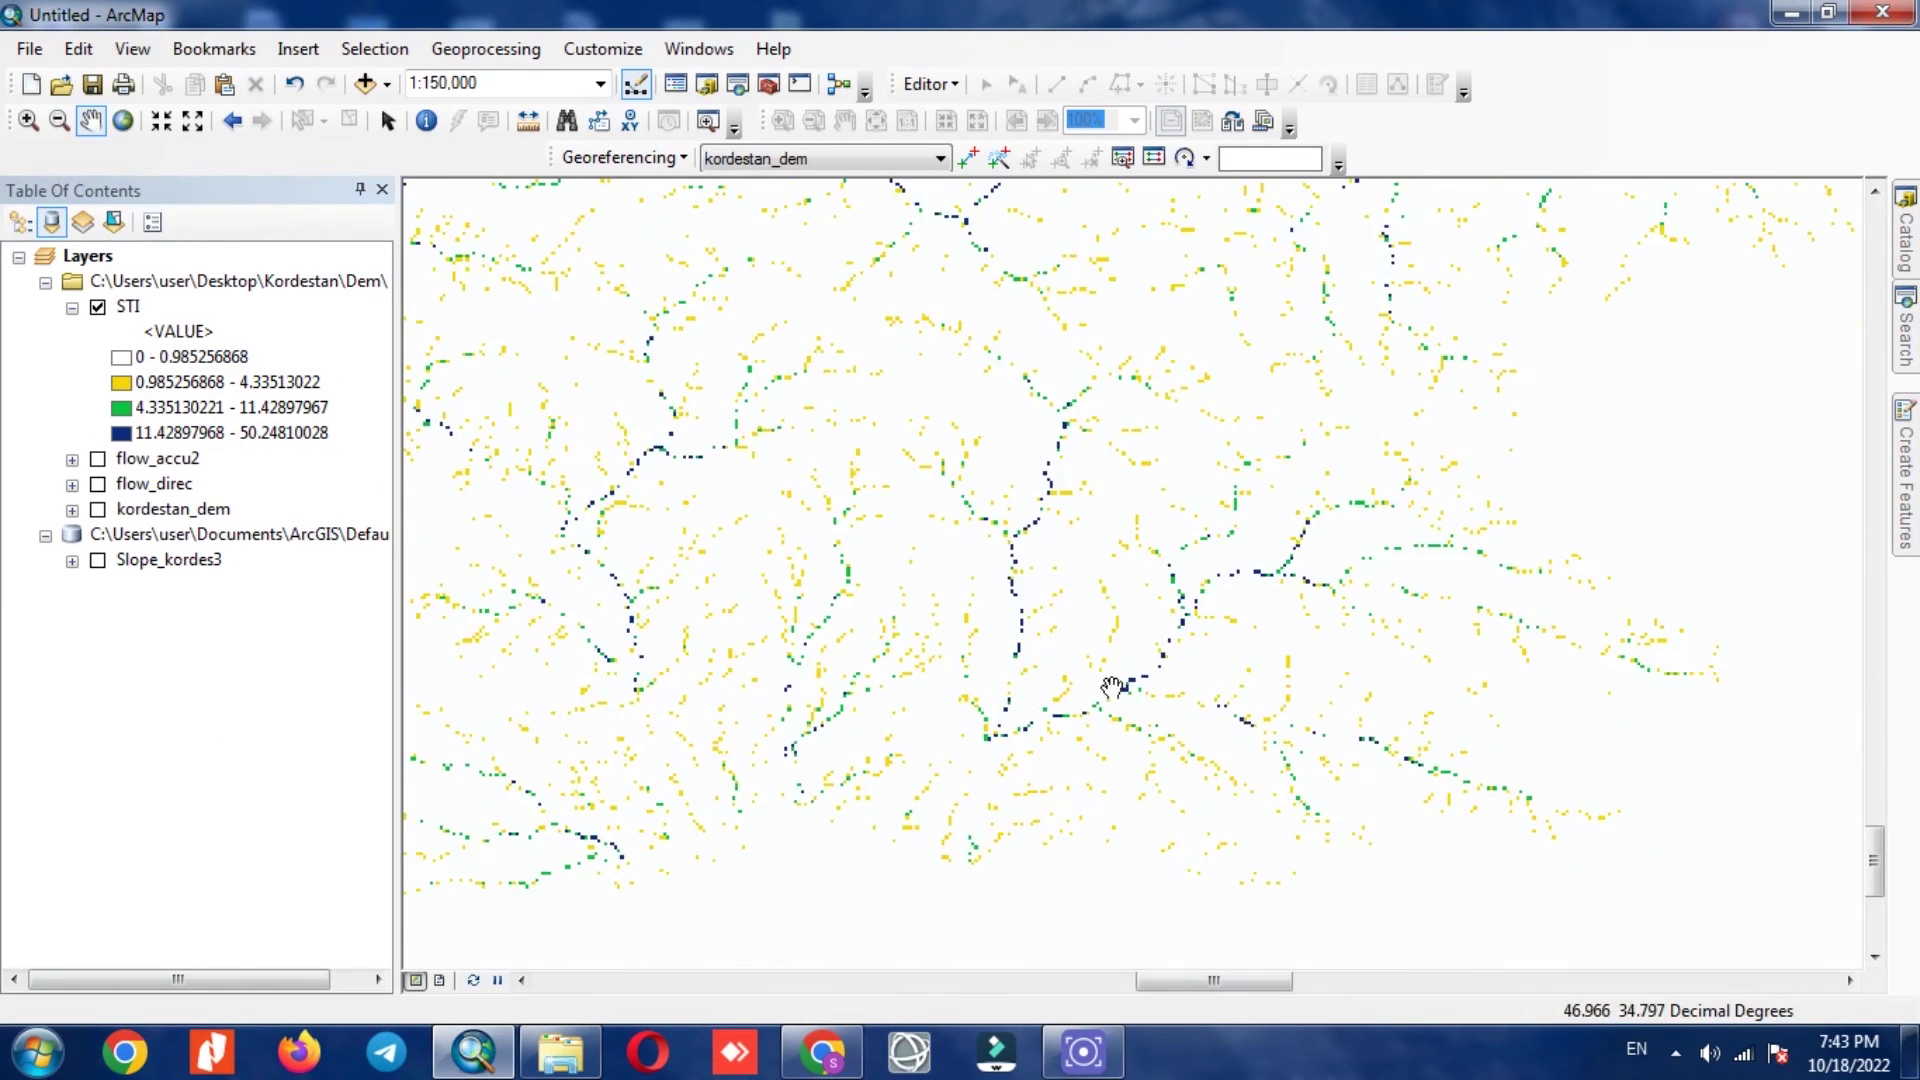
left_click_drag(1308, 603, 1255, 563)
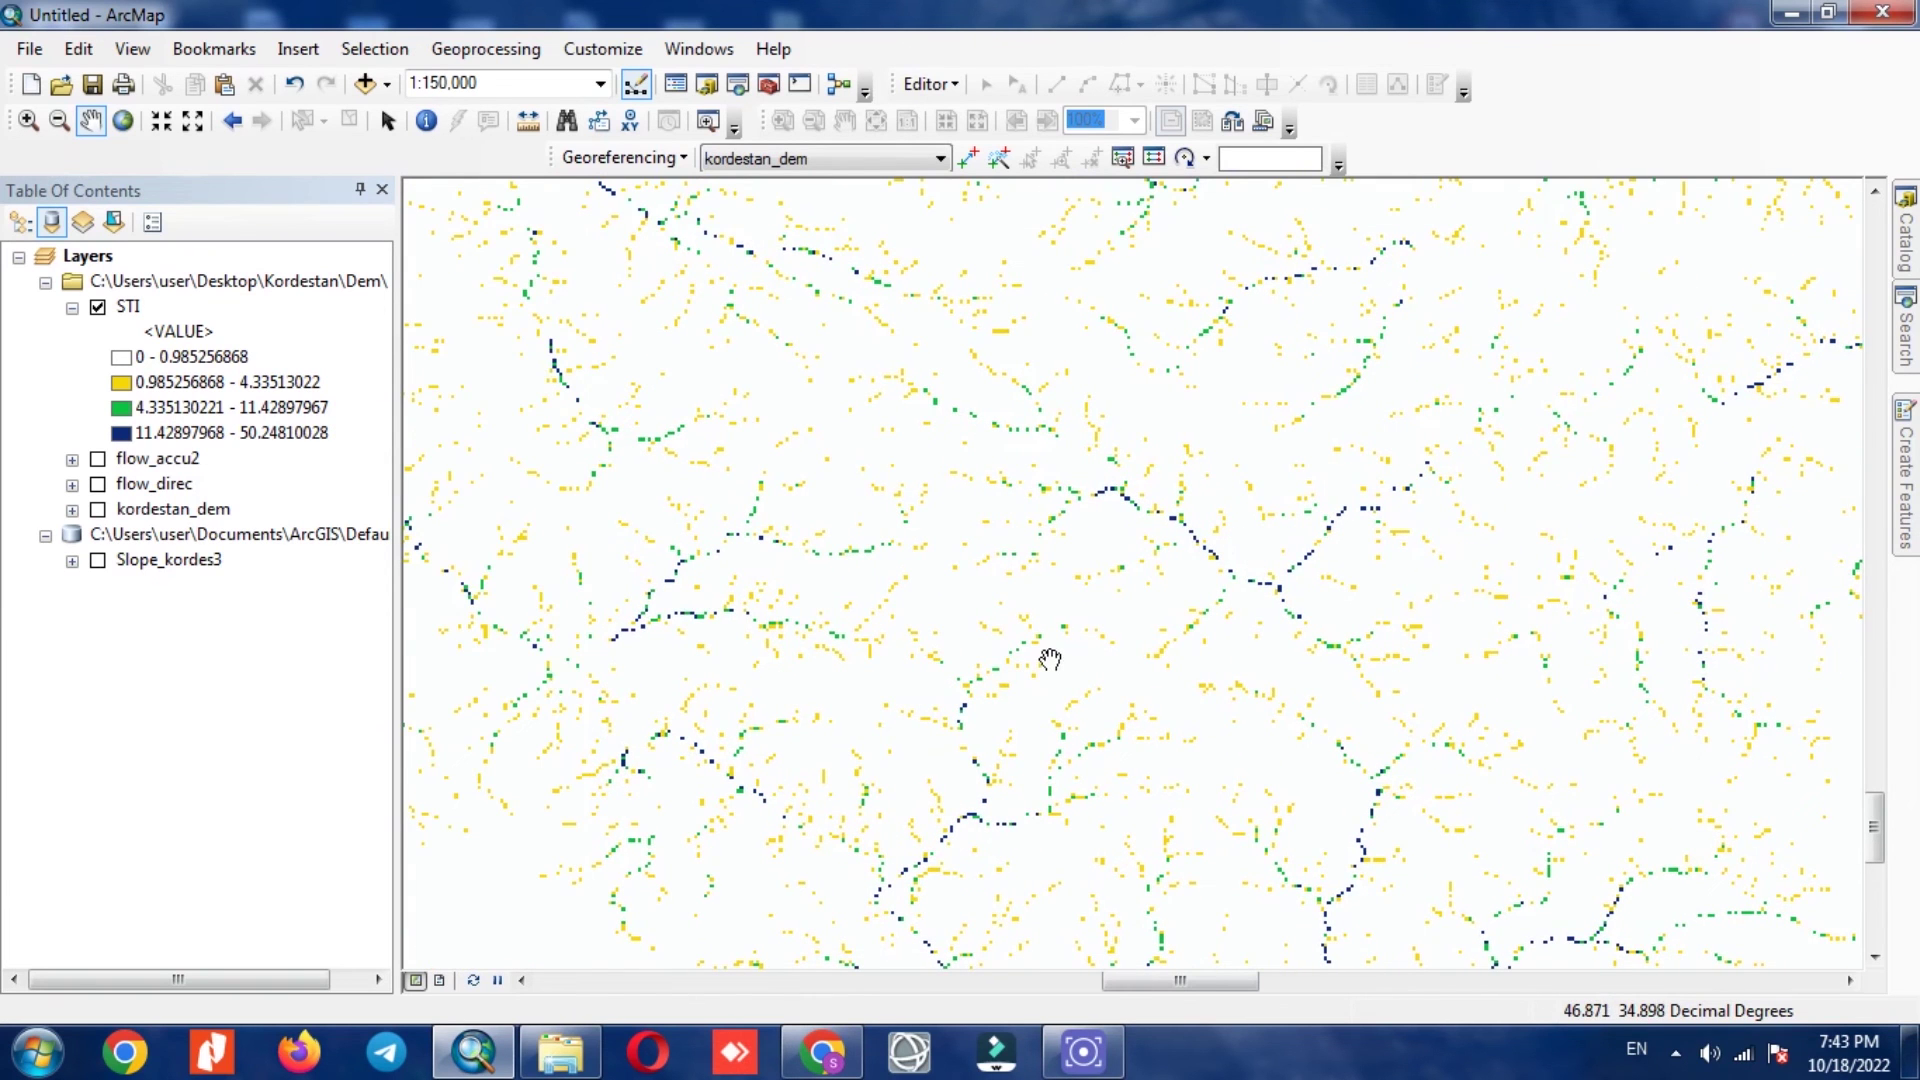